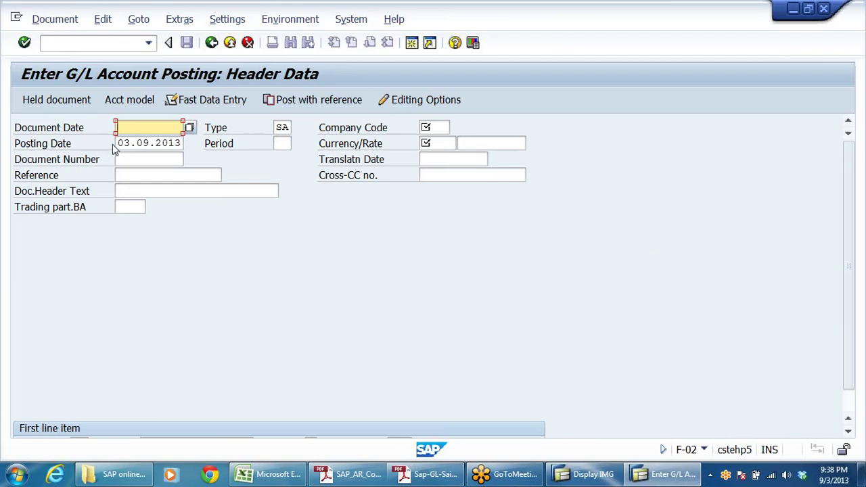
Copy the posting date into the Document Date field so that it reads 03.09.2013
key(Tab)
key(ctrl+c)
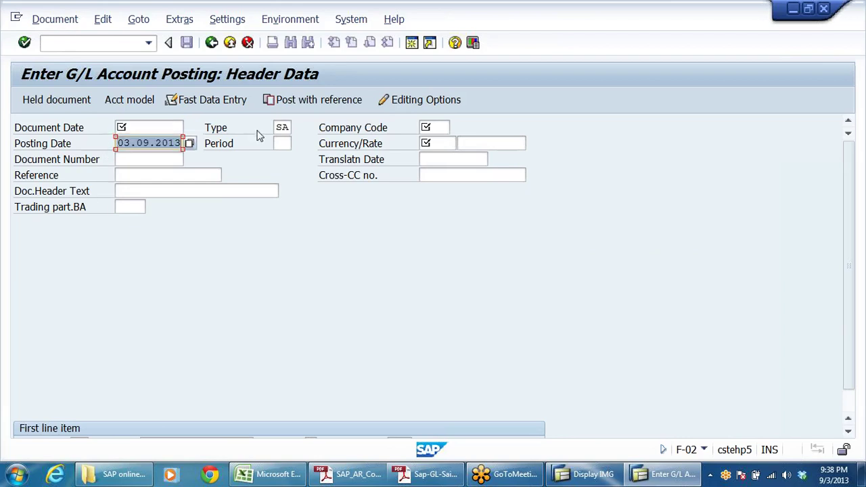
key(shift+Tab)
key(ctrl+v)
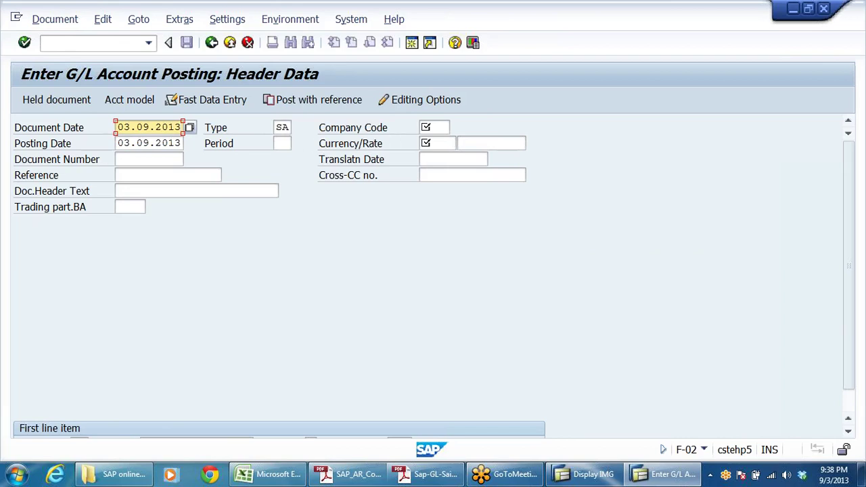
Set the company code of the posting header to DRLB from the previously used values
click(433, 127)
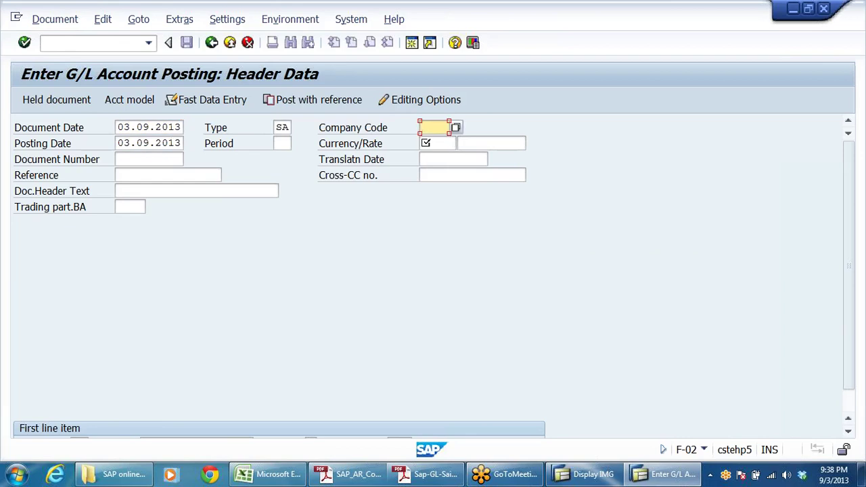
key(BackSpace)
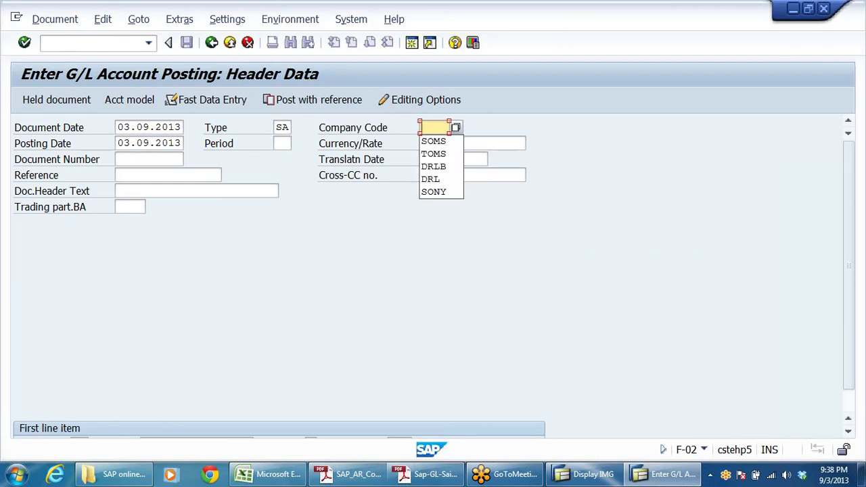
key(Down)
key(Down)
key(Down)
key(Return)
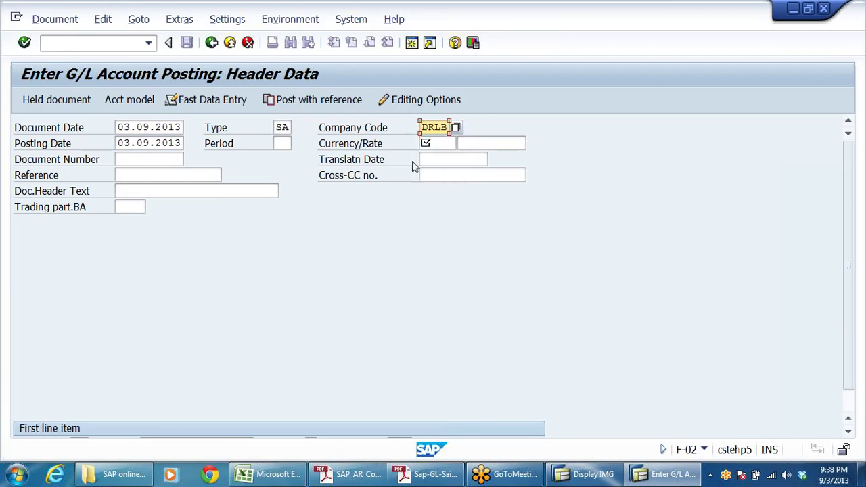
Enter USD as the document currency in uppercase and move on to the exchange rate field
click(360, 146)
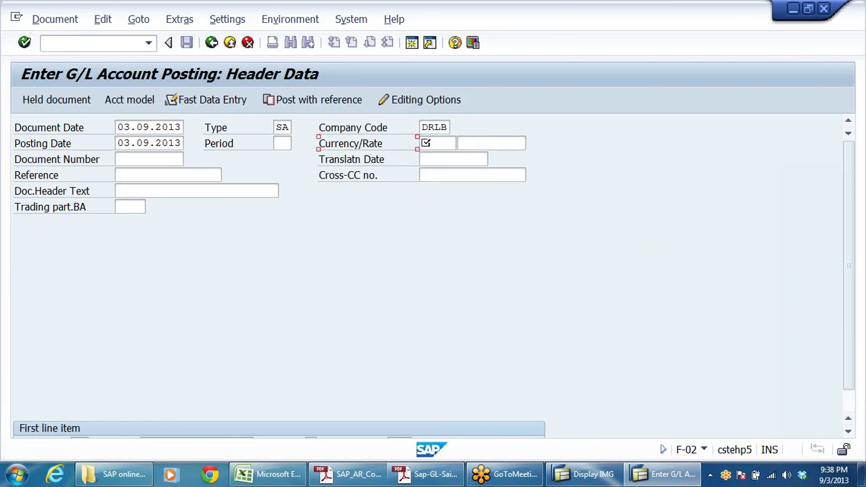
click(437, 143)
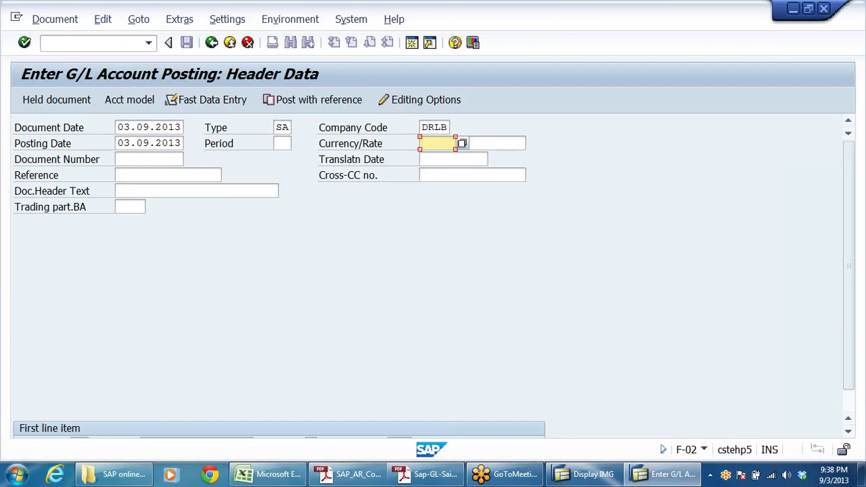
text(us)
key(BackSpace)
key(BackSpace)
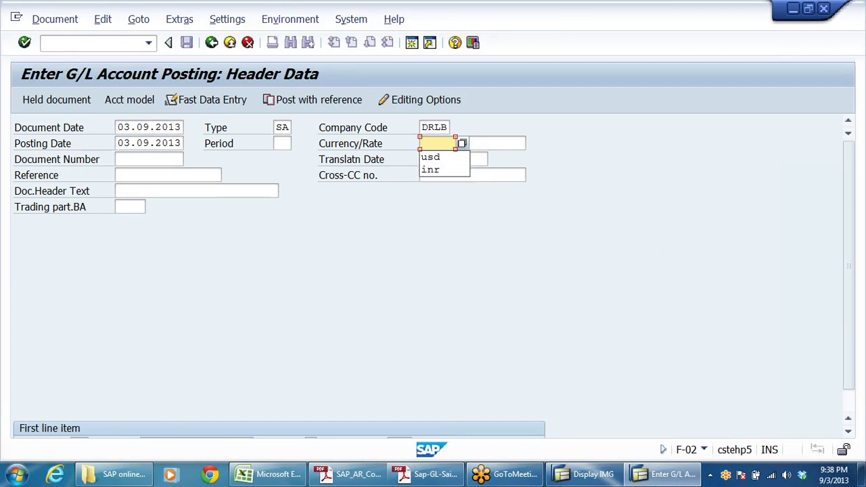
key(Caps_Lock)
text(USD)
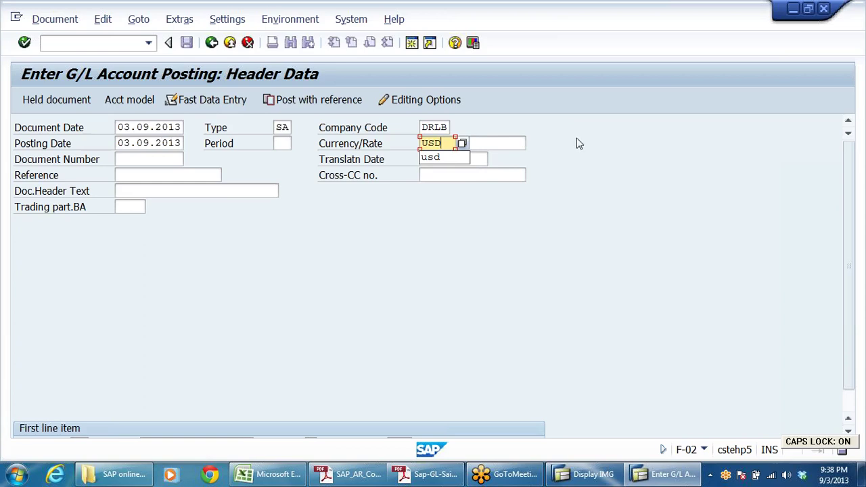
key(Tab)
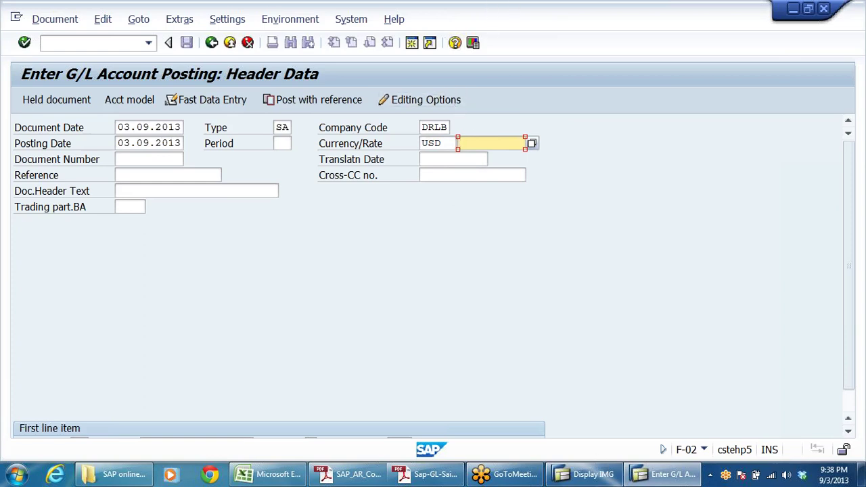
Switch to the Display IMG session and expand the SAP NetWeaver node down to its General settings
click(594, 477)
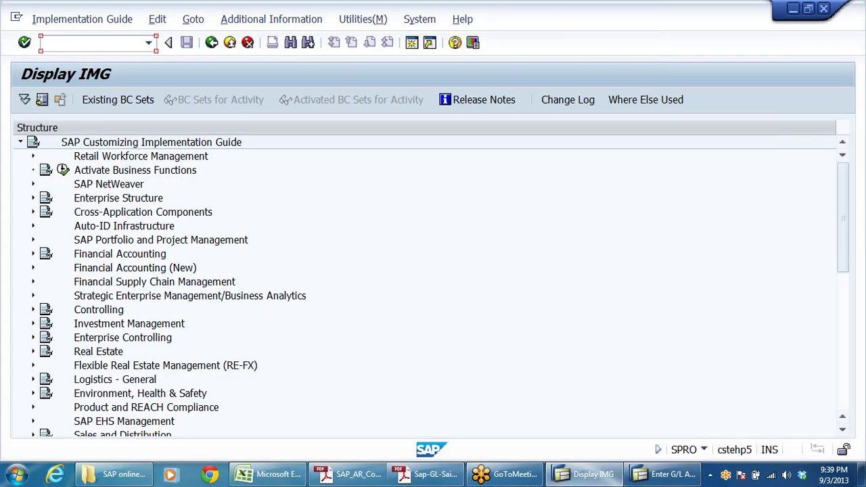
click(97, 186)
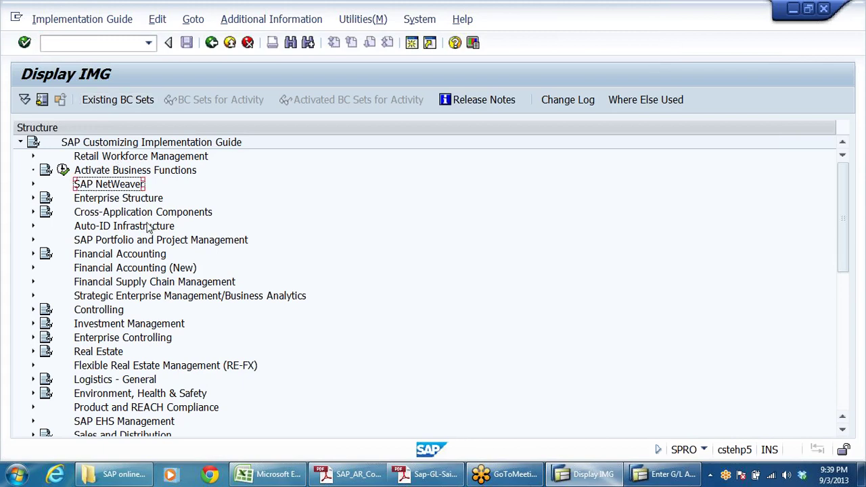
click(121, 199)
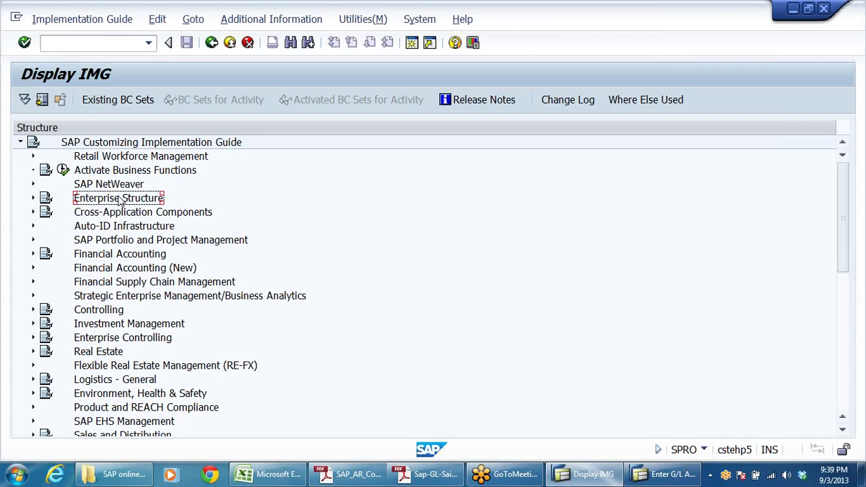
double_click(120, 199)
key(Up)
key(Up)
key(Up)
key(Down)
key(Right)
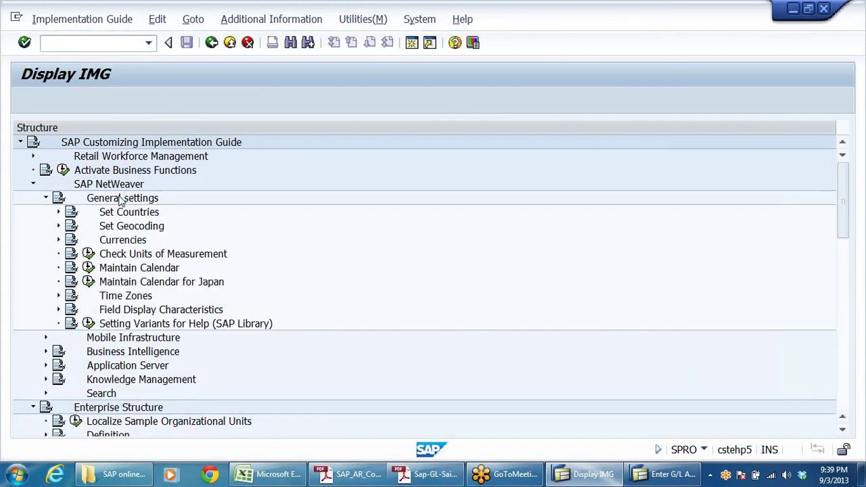
Expand the Currencies node under General settings and select the Enter Exchange Rates activity
key(Down)
key(Down)
key(Down)
key(Right)
key(Down)
key(Down)
key(Down)
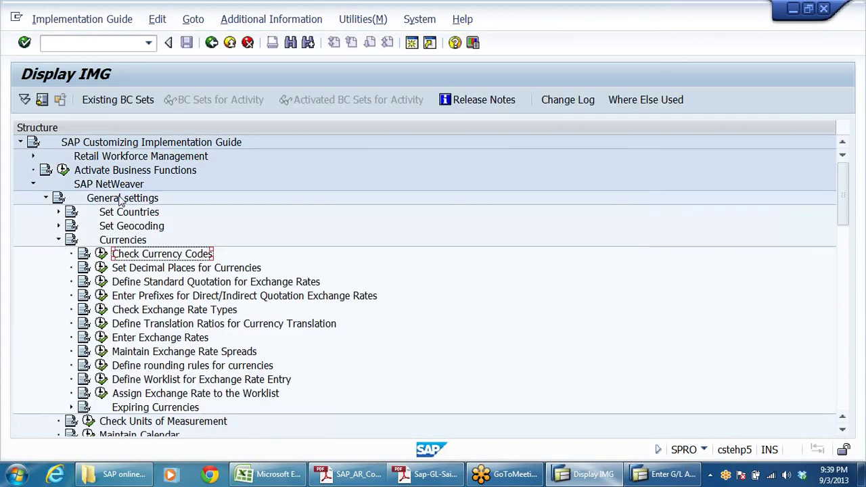
key(Down)
key(Down)
key(Down)
key(Down)
key(Down)
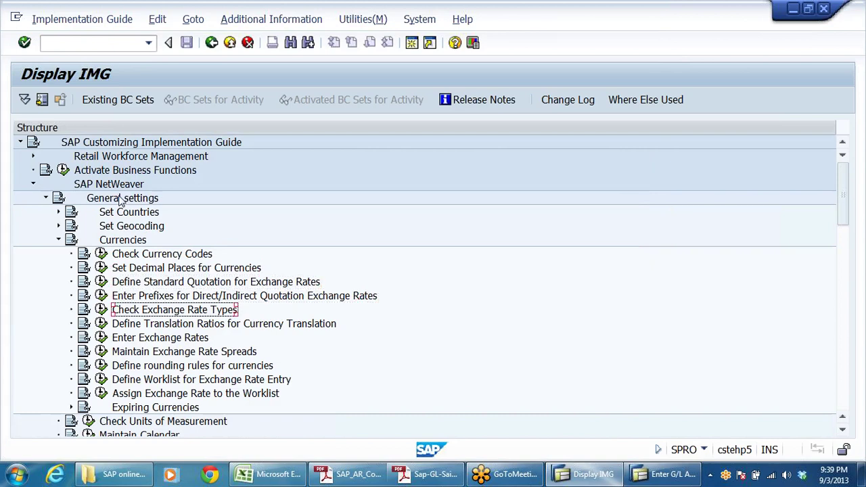
key(Up)
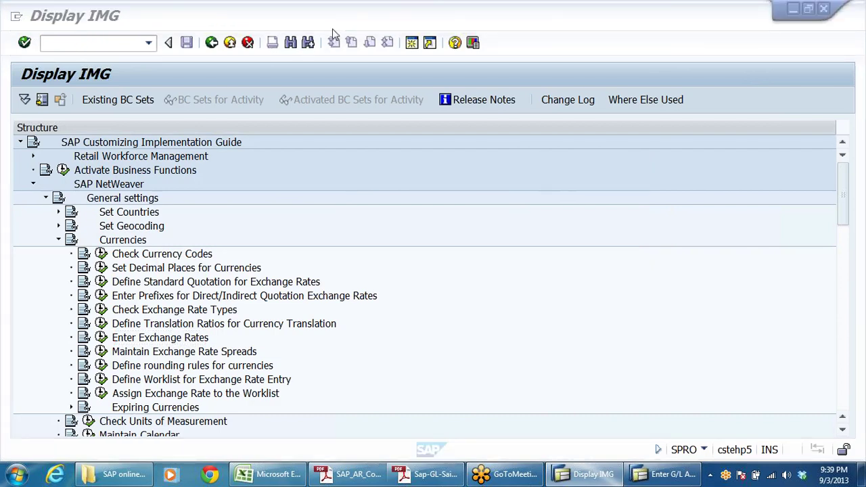
Show the IMG Activity keys as additional information in the structure and widen that column to fit the full keys
click(290, 20)
click(290, 22)
click(290, 22)
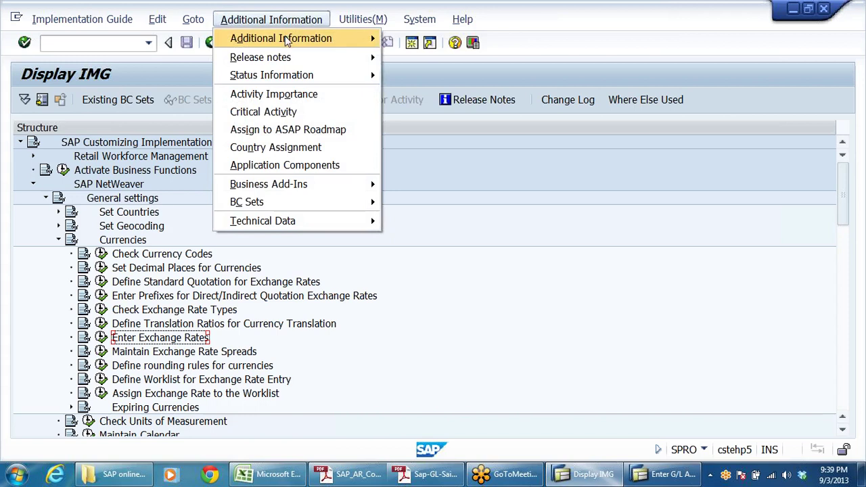
mouse_move(291, 39)
mouse_move(458, 59)
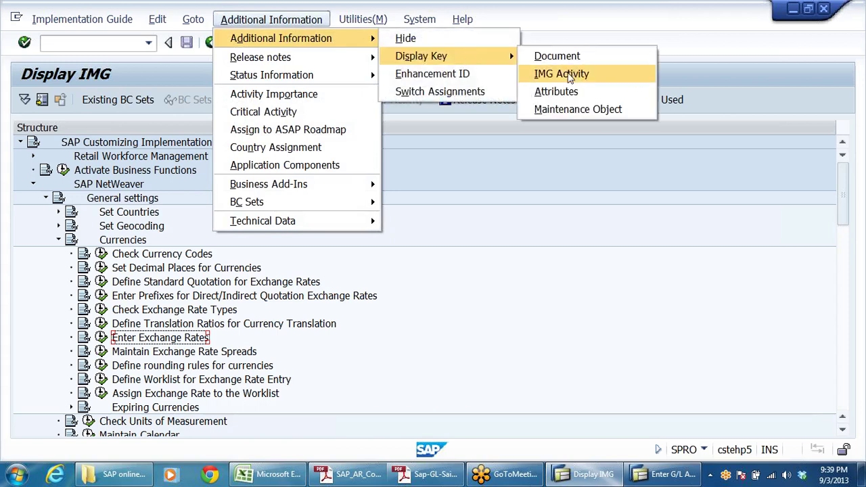
click(566, 72)
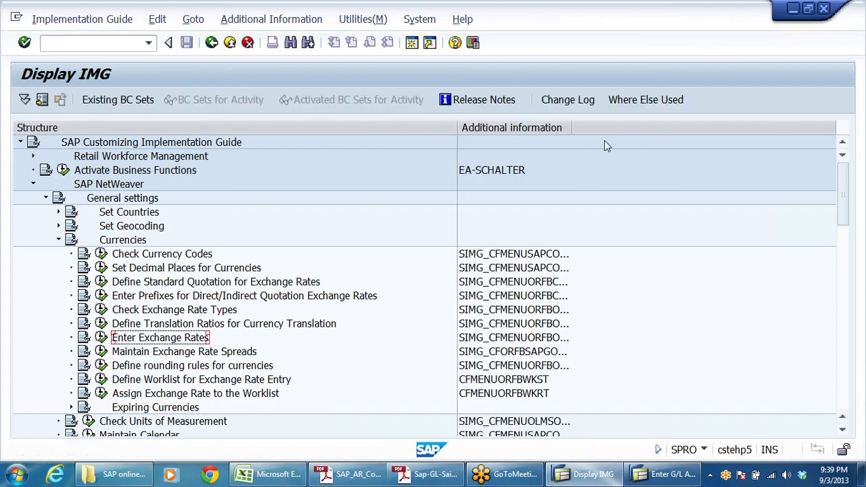
drag(572, 129, 704, 123)
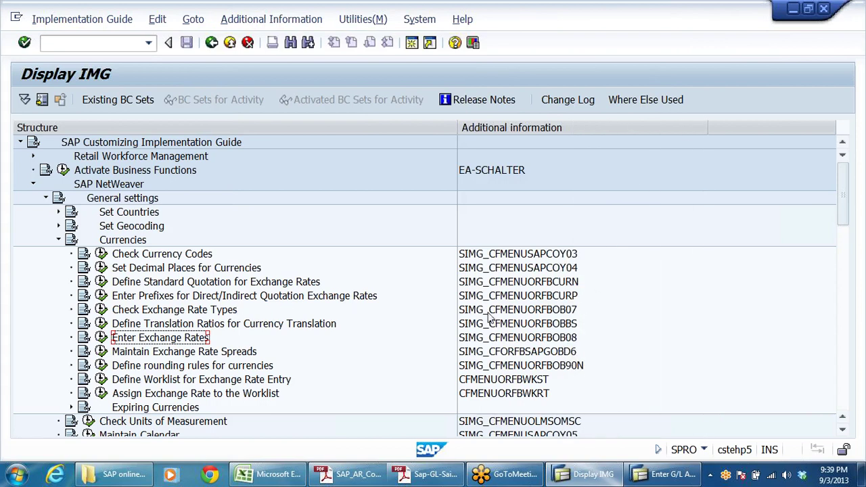
Check the activity key of Enter Exchange Rates and execute that activity
click(580, 282)
click(569, 339)
click(117, 340)
click(101, 338)
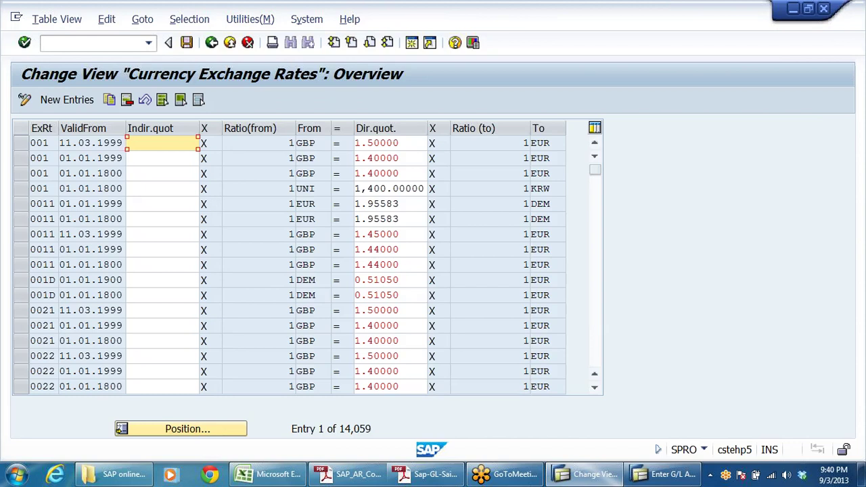
Start new currency exchange rate entries, widen the ExRt column and open the exchange rate type list for the first row
click(67, 99)
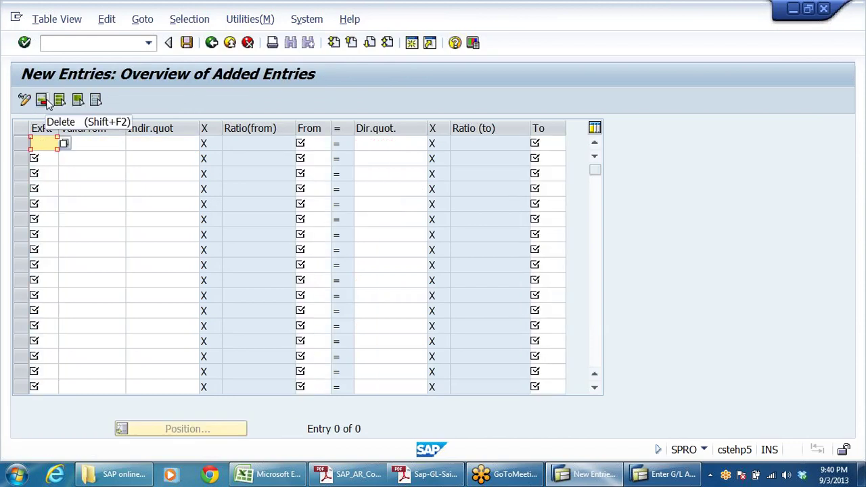
drag(59, 128, 90, 128)
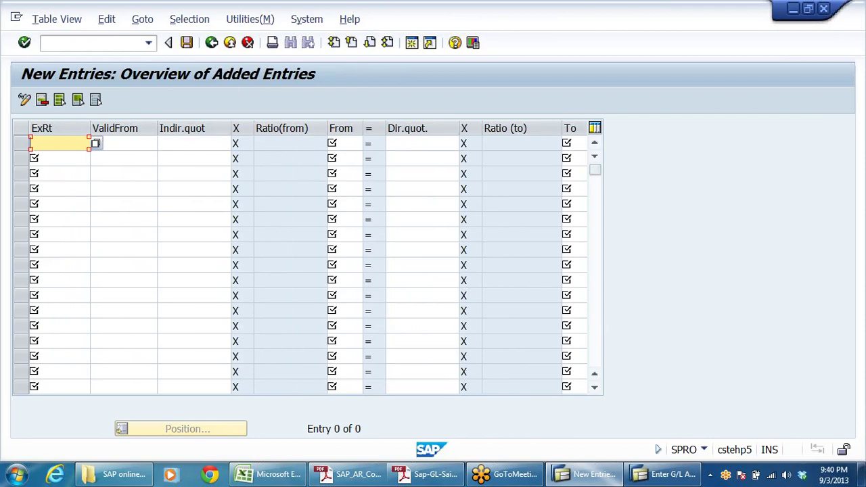
click(59, 173)
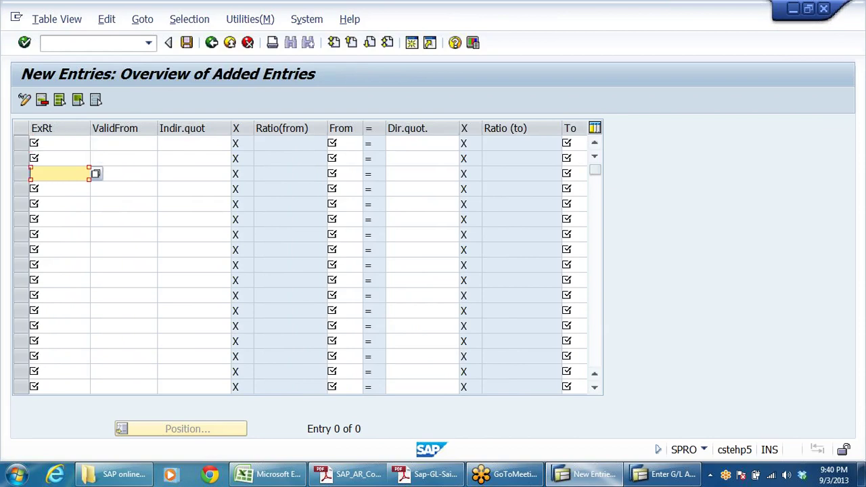
click(59, 143)
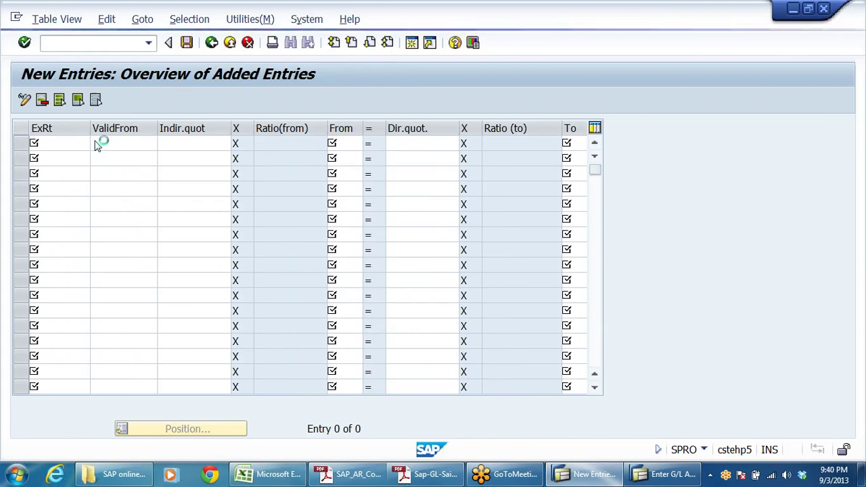
Examine the exchange rate type list, looking at types M, P, G and B and their usage descriptions
scroll(163, 274, down, 3)
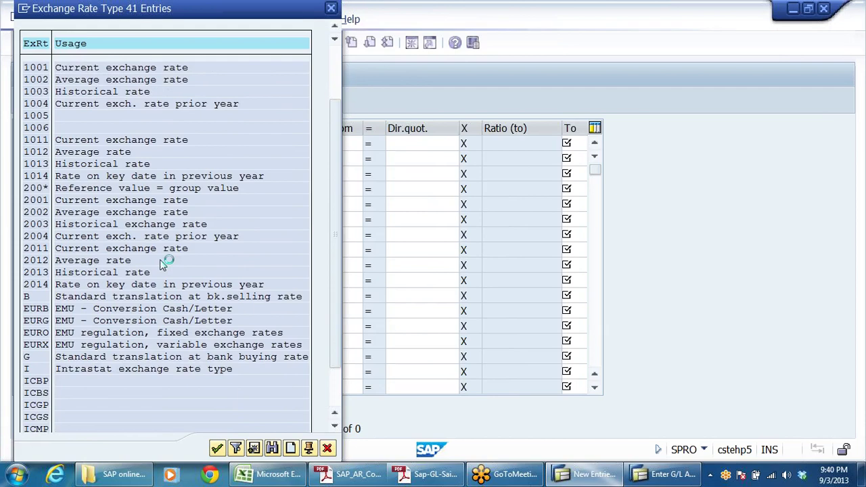
scroll(163, 264, down, 3)
scroll(149, 265, down, 2)
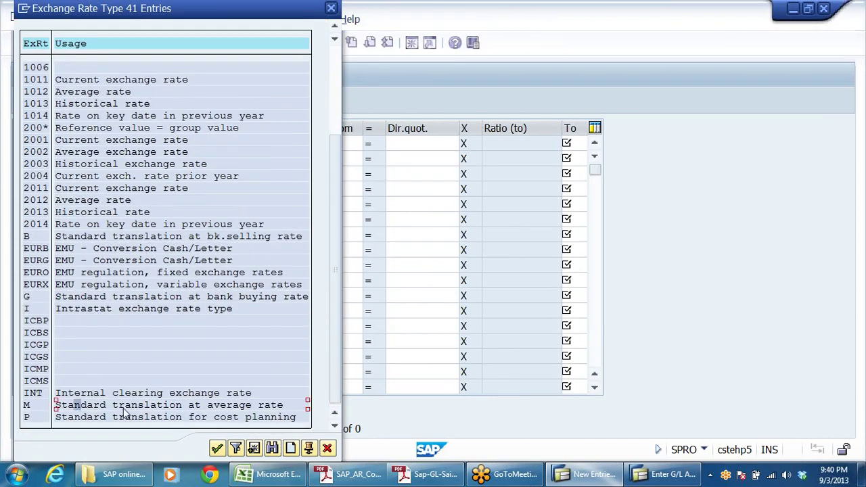
click(280, 406)
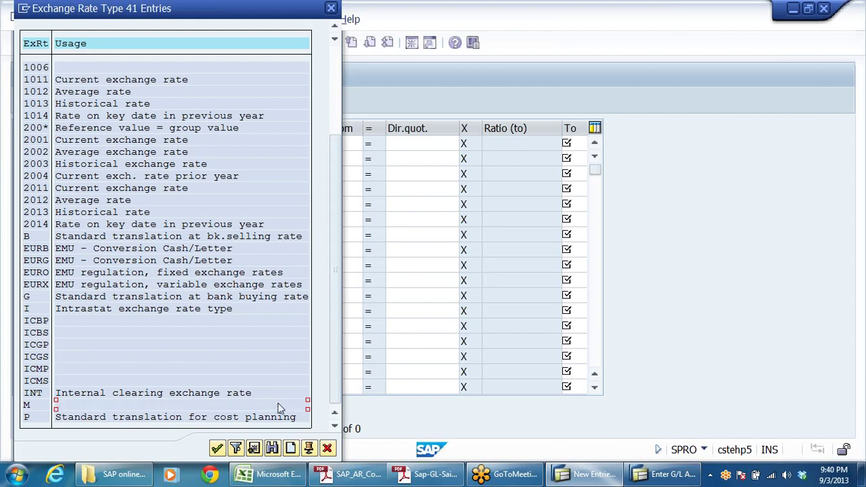
click(26, 406)
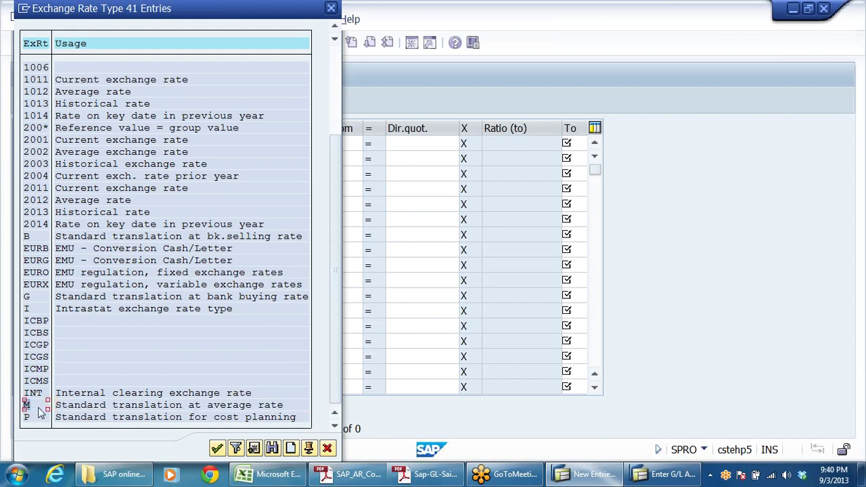
click(33, 418)
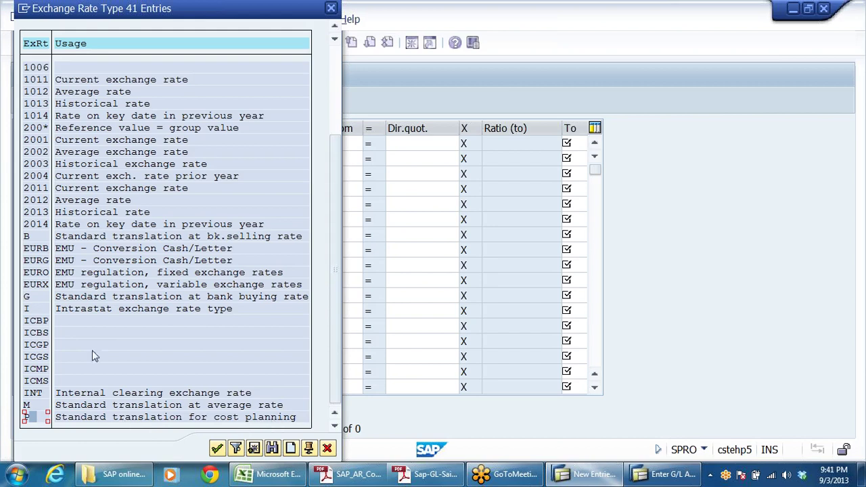
click(33, 298)
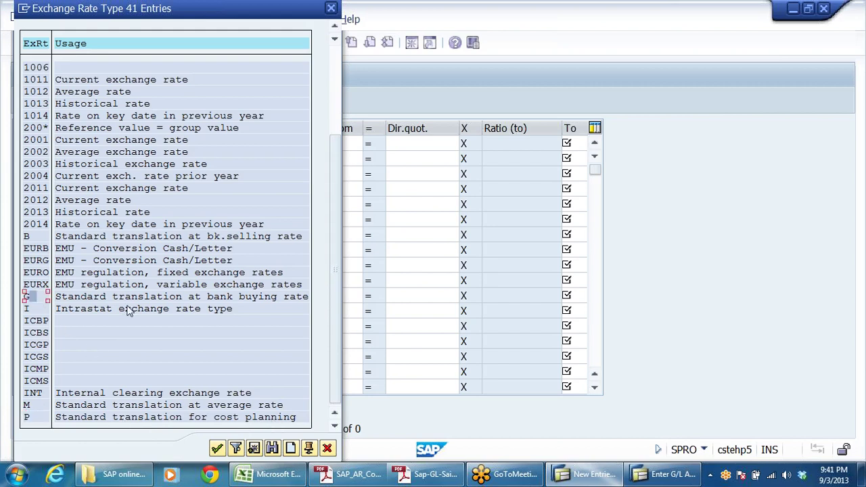
click(287, 298)
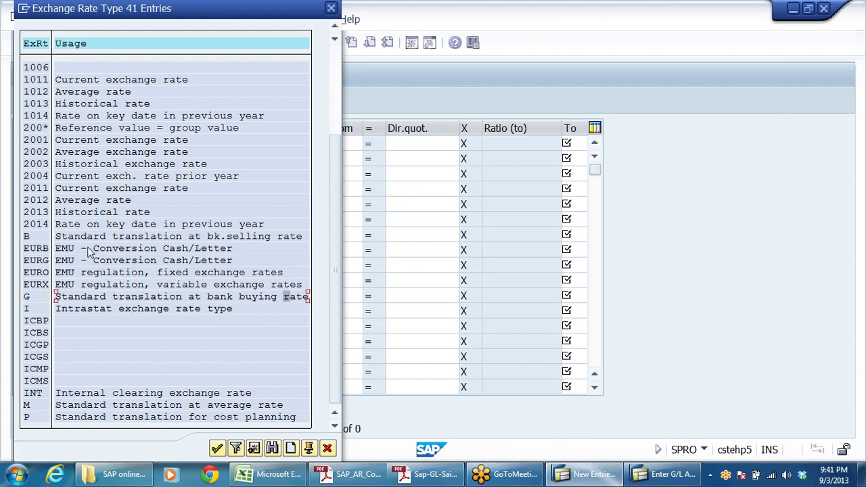
click(293, 238)
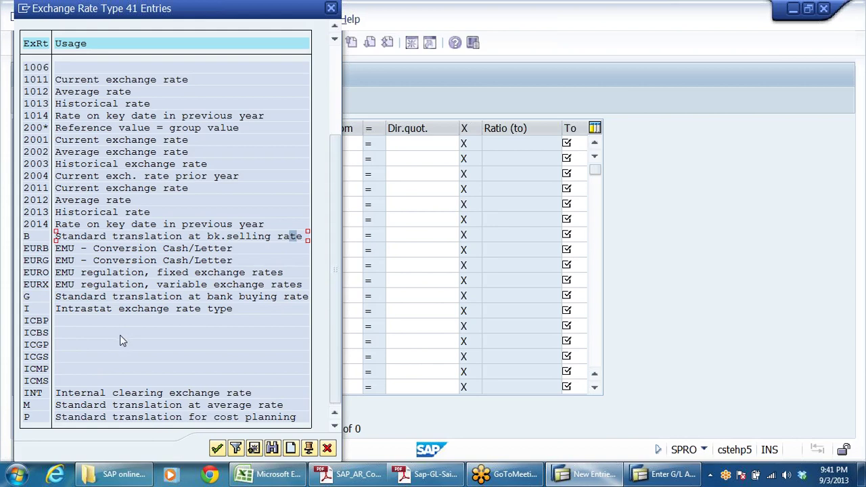
Choose exchange rate type M, standard translation at average rate, for the first row and set its valid-from date to 03092013
click(61, 404)
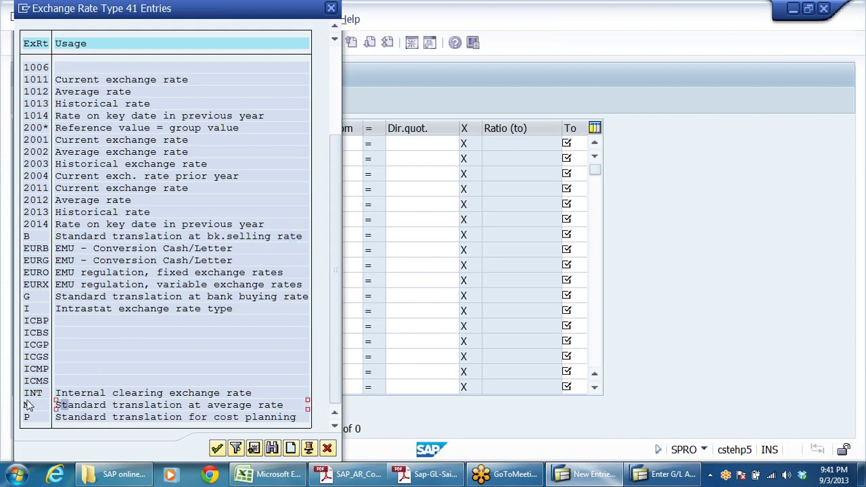
double_click(28, 404)
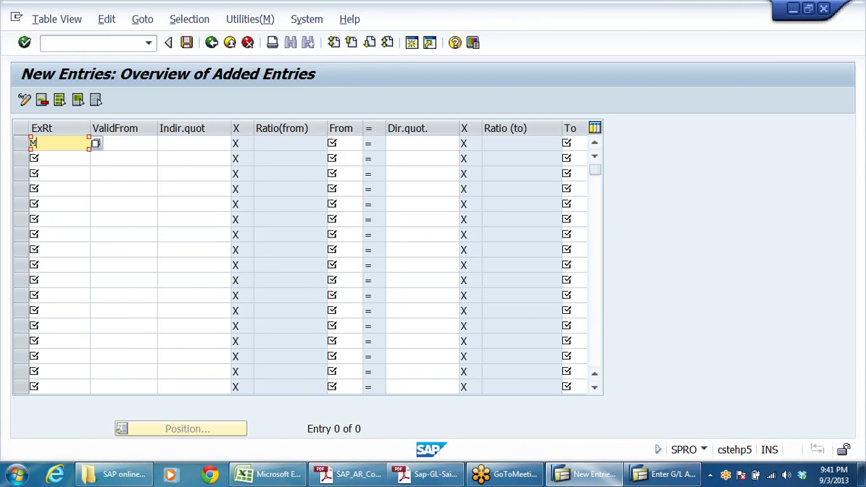
click(123, 143)
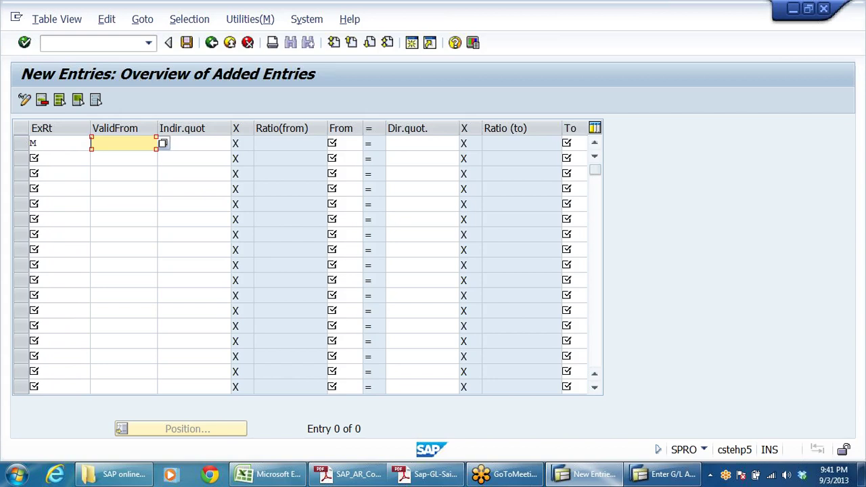
text(092013)
Set the first row's from-currency to USD and its direct quotation to 66
click(345, 143)
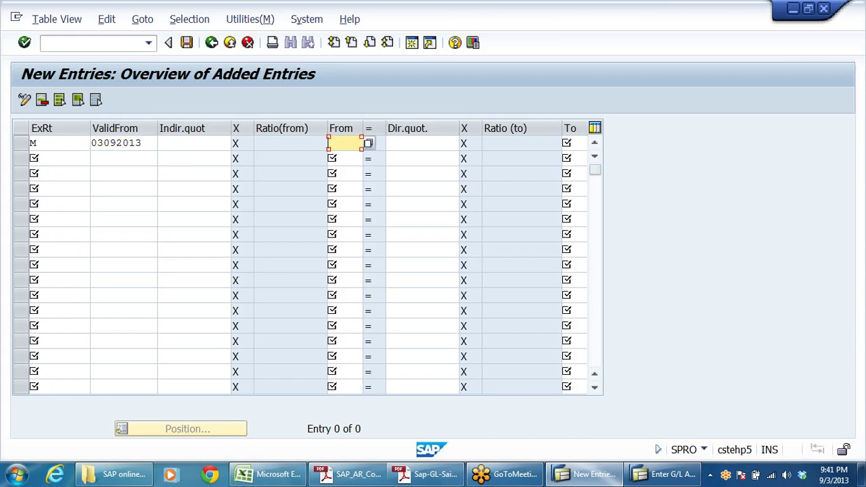
text(U)
click(346, 161)
click(422, 143)
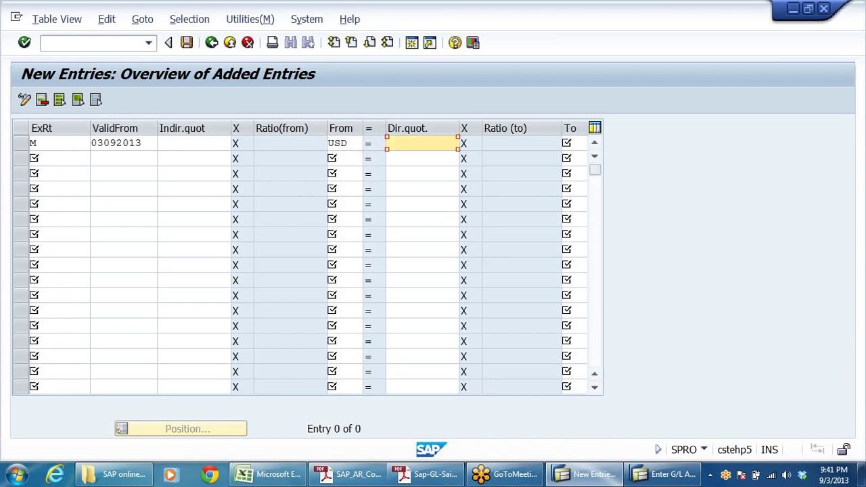
text(66)
Narrow the Ratio (to) column, set the first row's to-currency to INR and confirm the row
drag(562, 127, 519, 127)
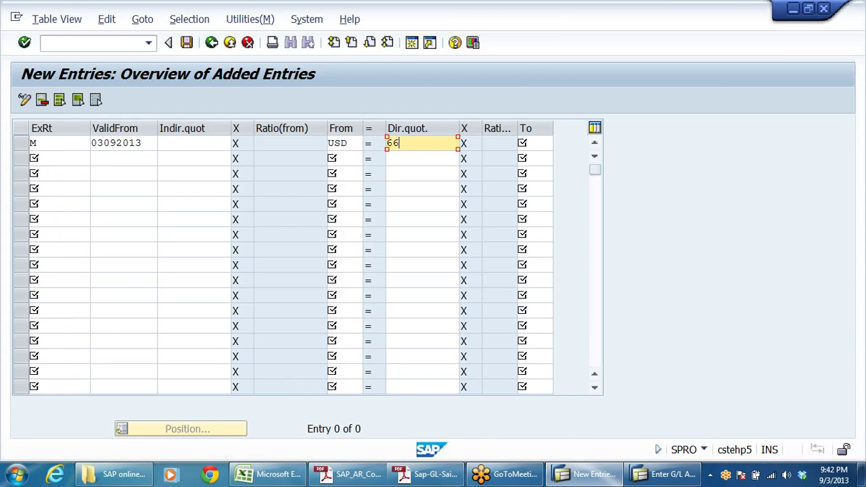
click(534, 143)
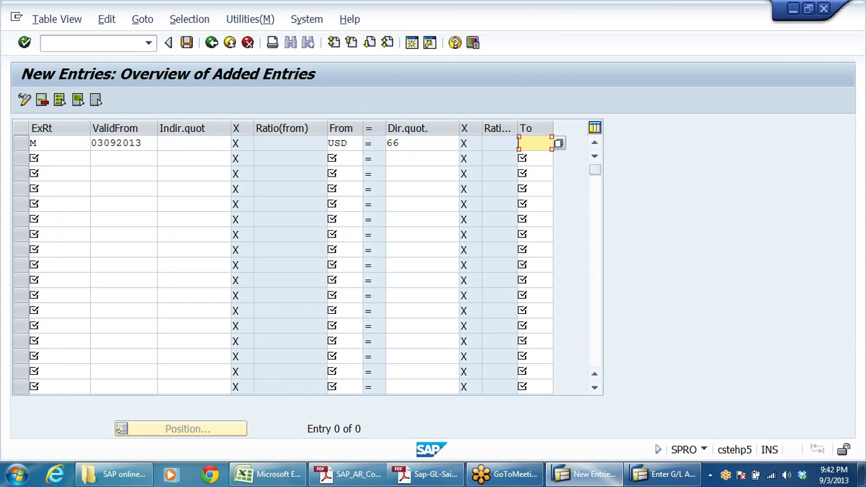
text(INR)
click(397, 192)
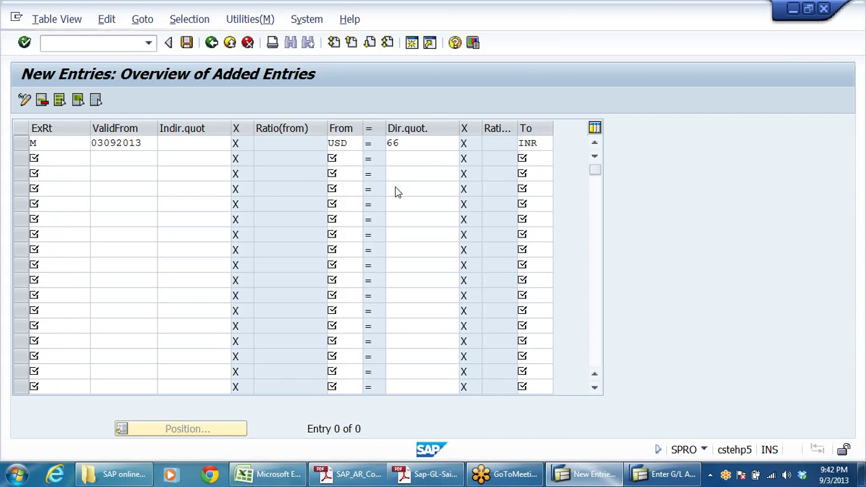
key(Return)
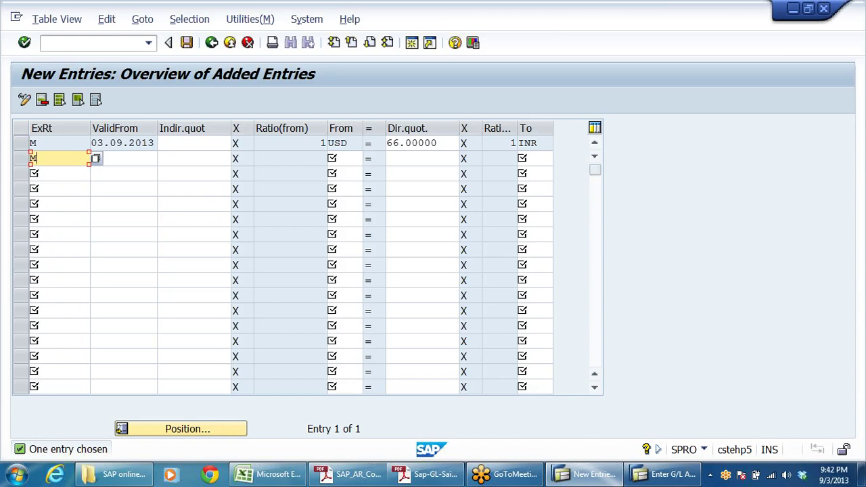
Begin a second exchange rate row with type M and valid-from date 03092013
key(Tab)
text(0)
key(Down)
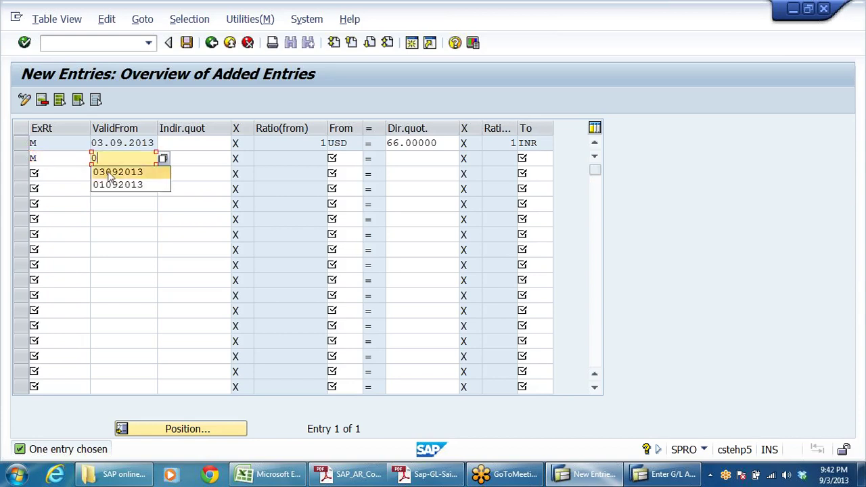
key(Return)
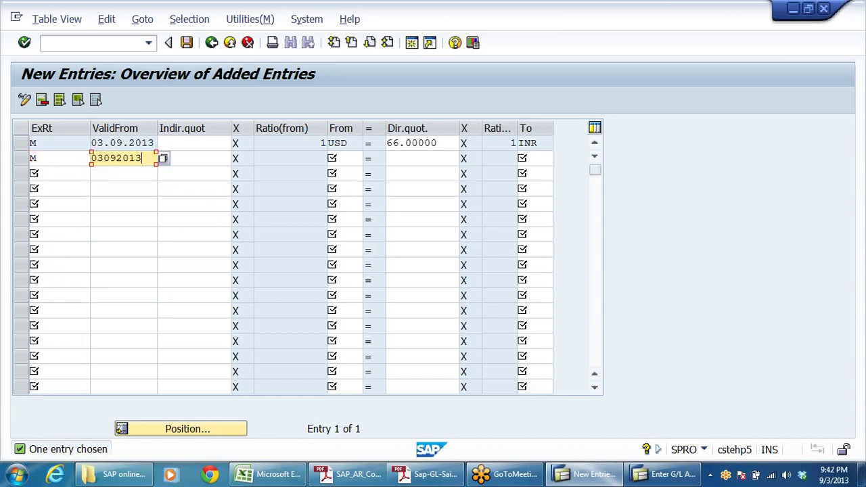
Complete the second row with from-currency GBP, direct quotation 99 and to-currency INR, and confirm it
click(342, 160)
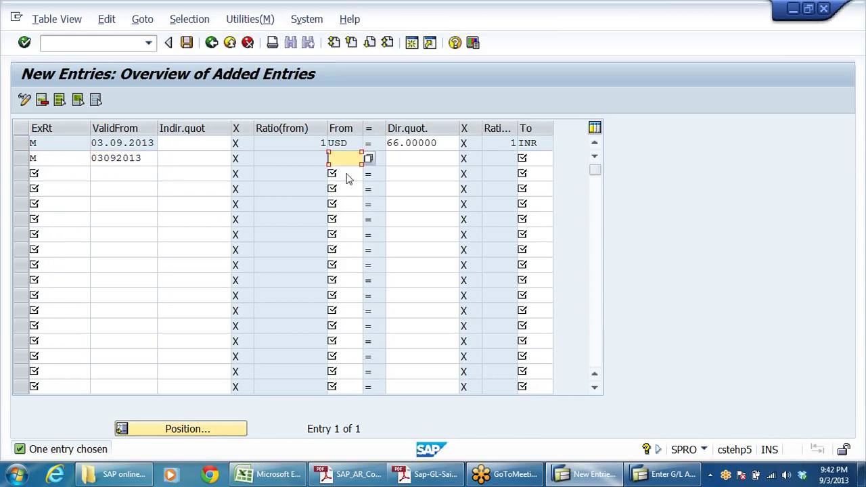
text(GBP)
click(422, 159)
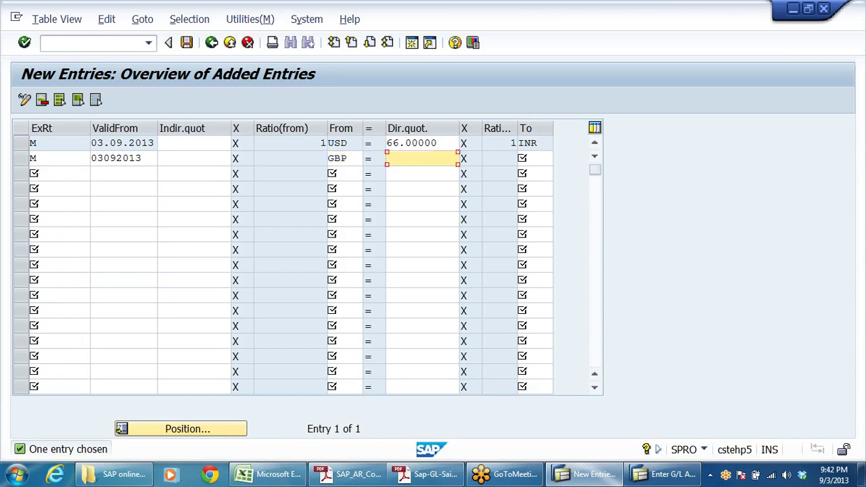
text(99)
click(535, 158)
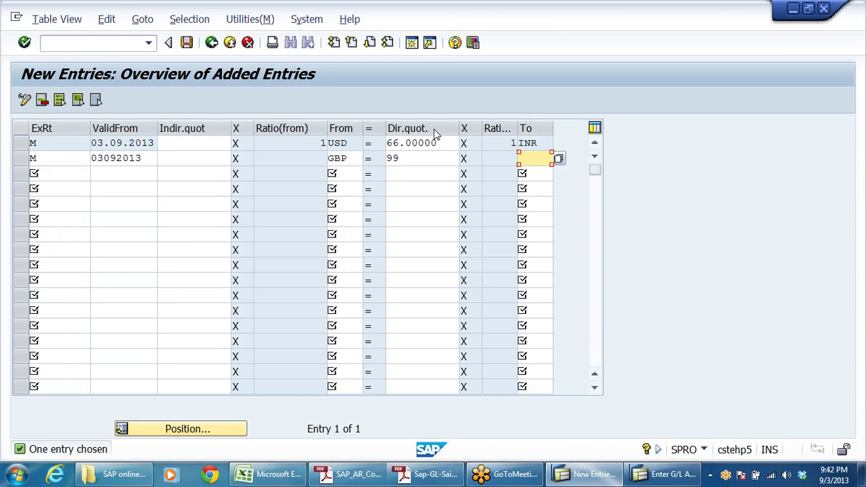
text(IN)
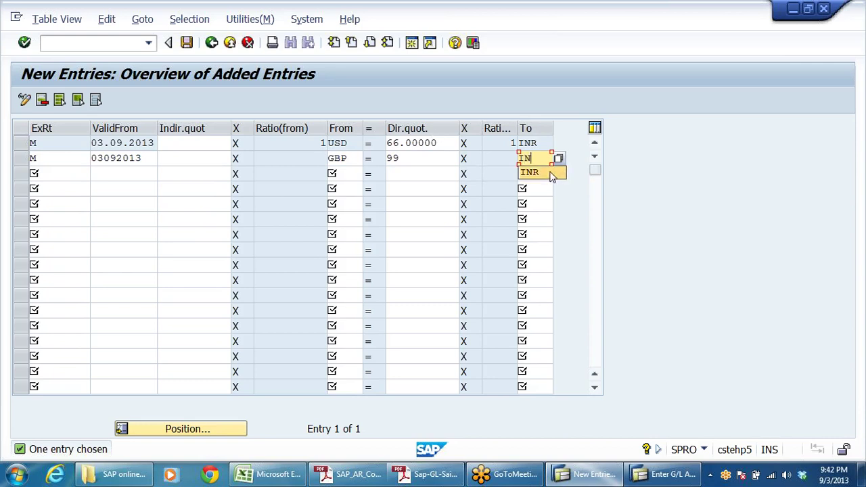
text(R)
key(Return)
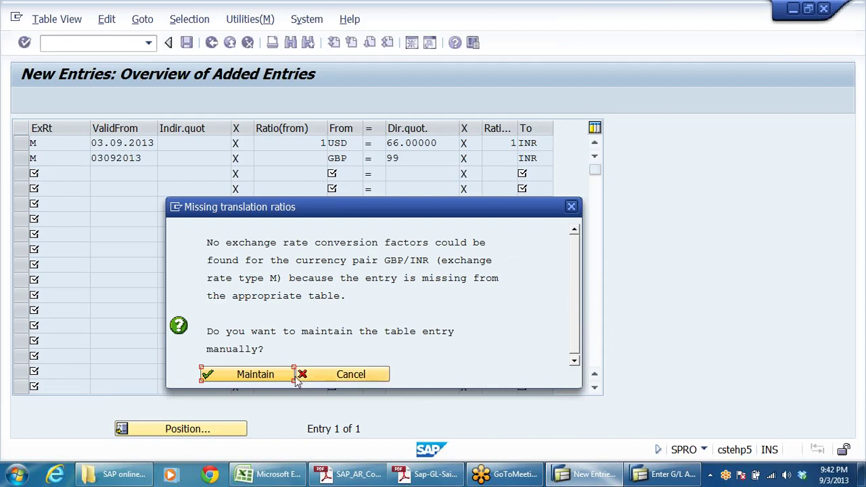
Maintain the missing GBP/INR translation ratios as 1 to 1 and save them in the DRL COMP CODE SETTINGS customizing request
click(266, 376)
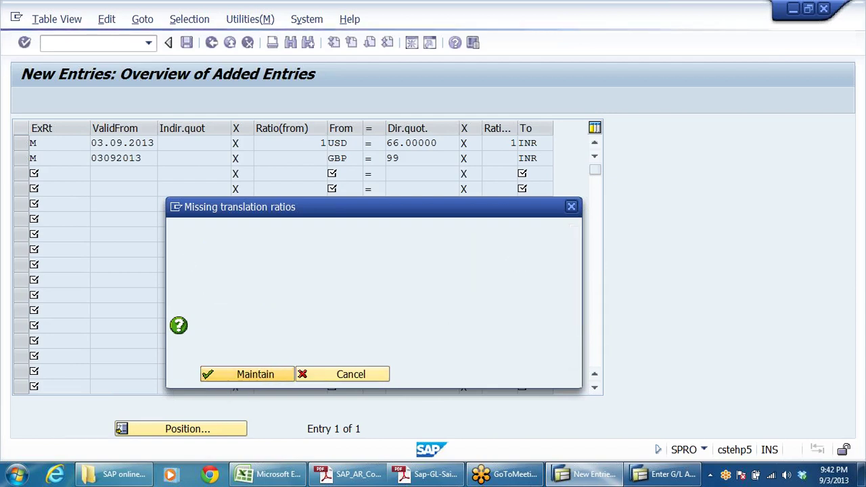
drag(228, 269, 368, 176)
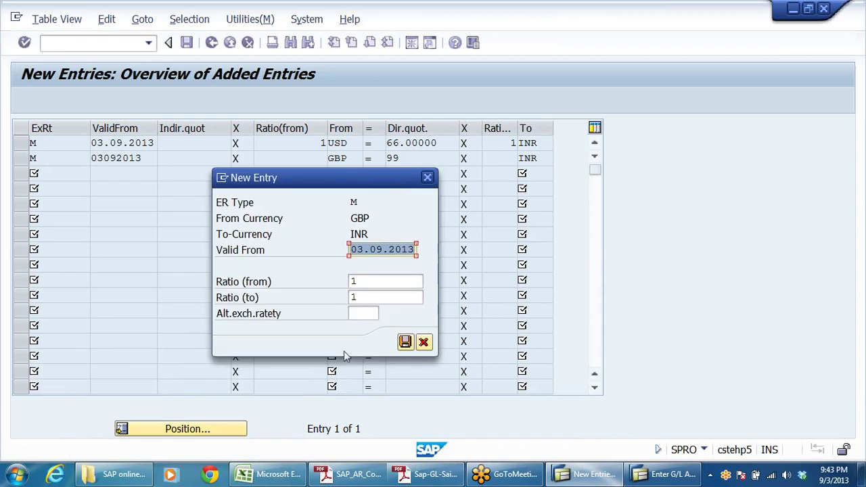
click(405, 341)
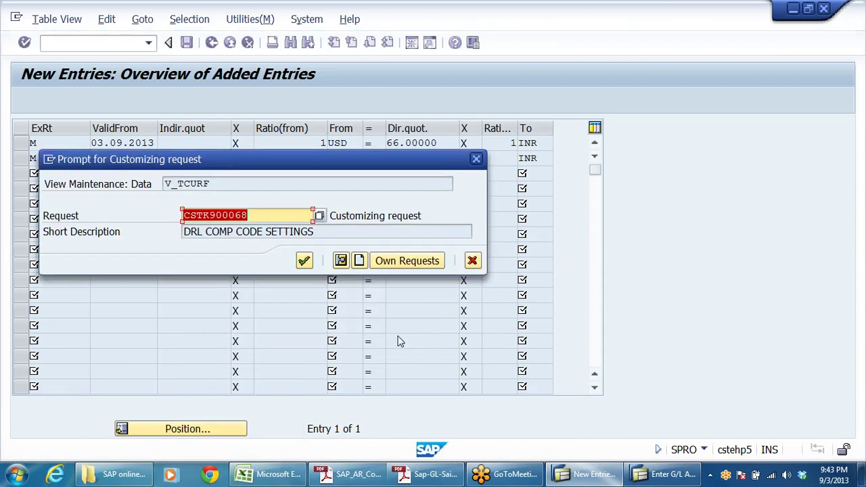
click(304, 260)
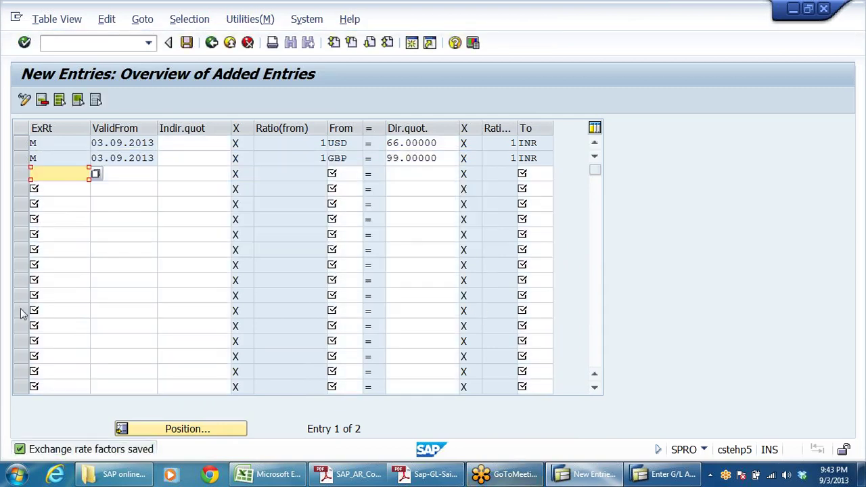
Save the new exchange rate entries and go back to the Display IMG structure
click(159, 159)
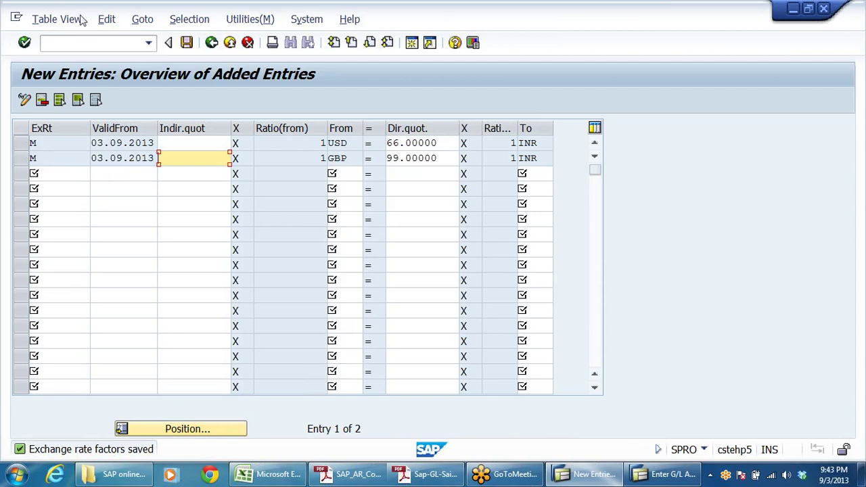
click(186, 42)
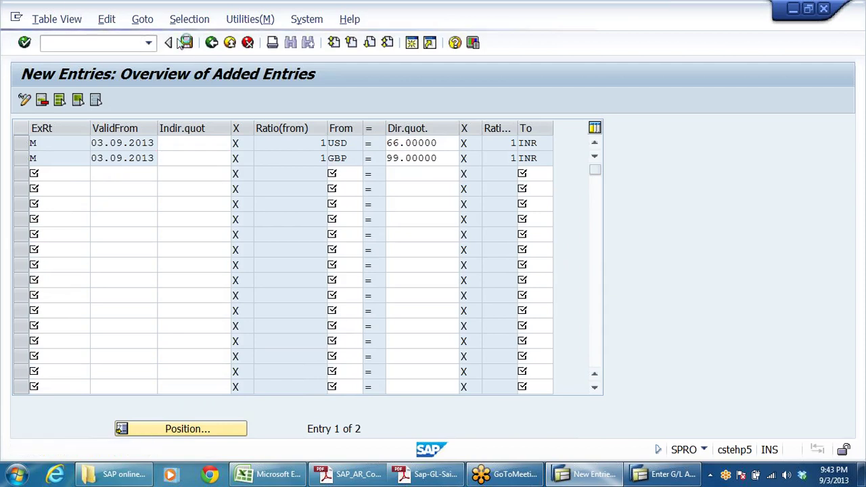
click(212, 42)
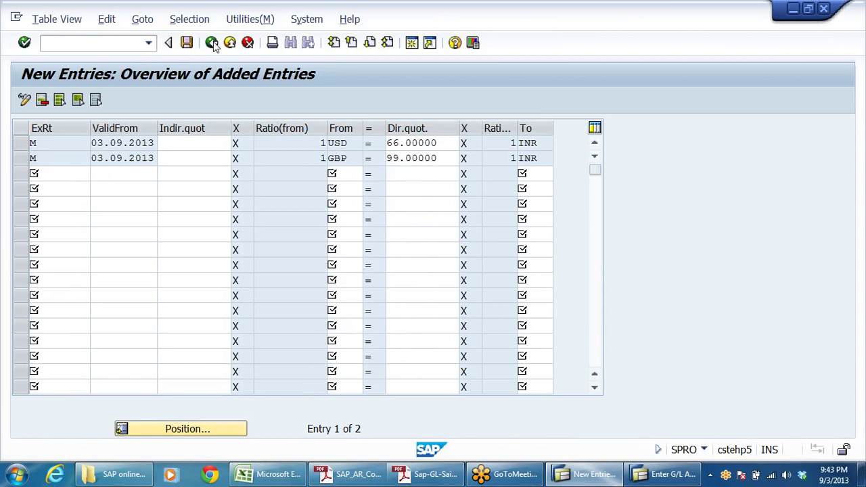
click(211, 43)
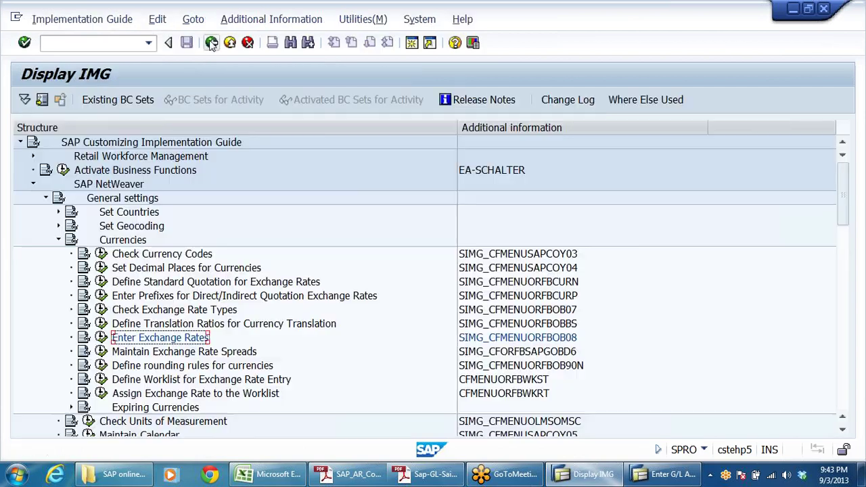
Switch to the G/L account posting session and choose the OFFICE RENTPRINTING & STATIONARY account for the first line item, posting key 40
key(alt+Tab)
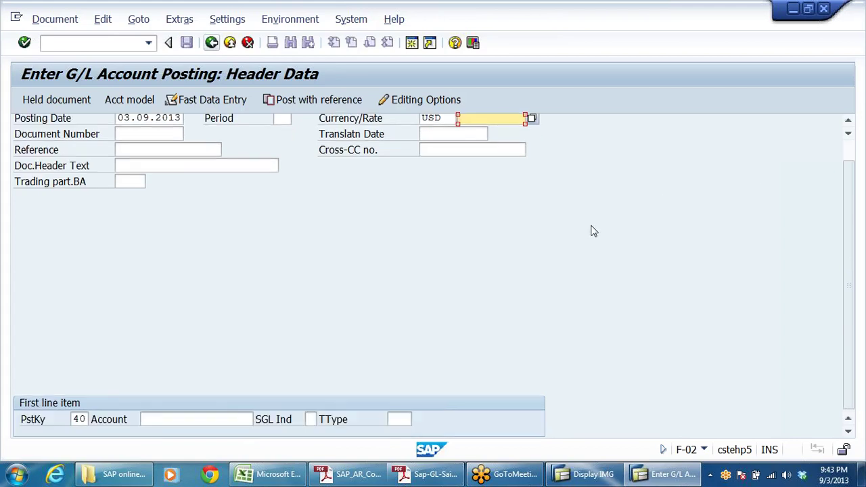
click(158, 414)
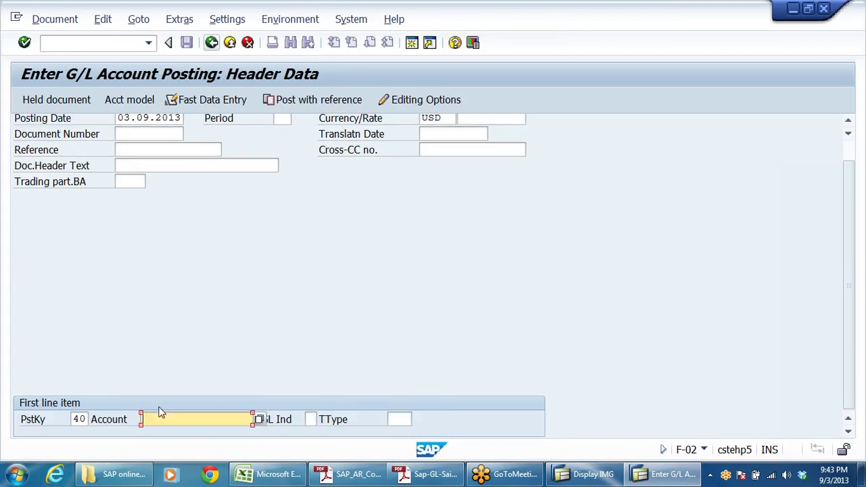
key(Return)
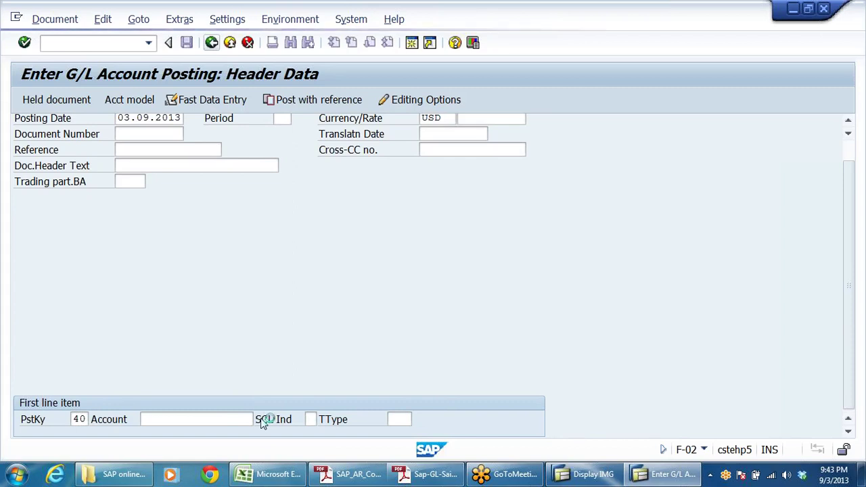
key(Return)
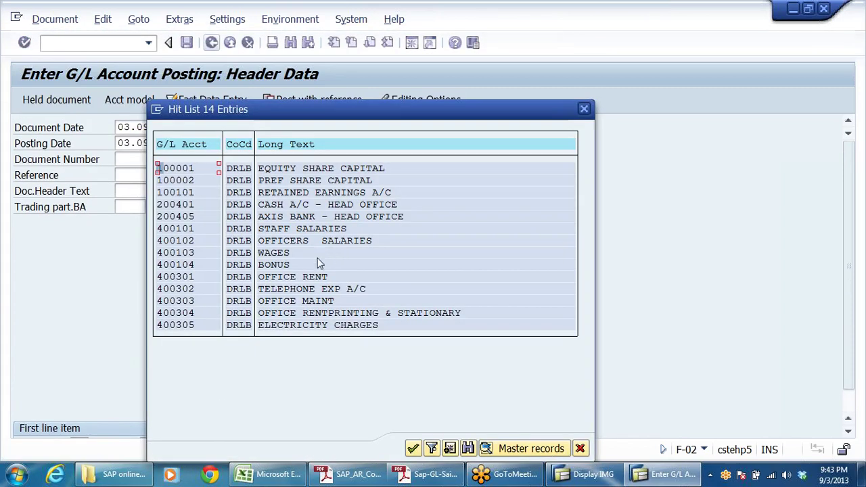
click(279, 277)
click(286, 313)
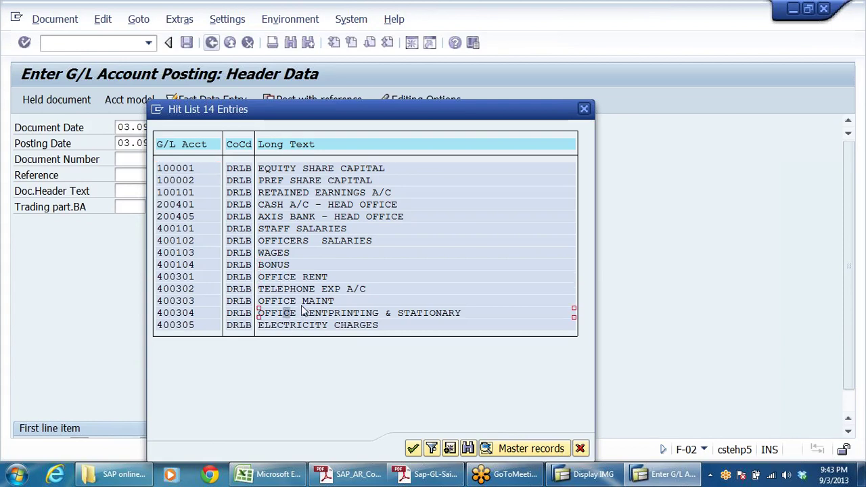
click(387, 314)
click(280, 314)
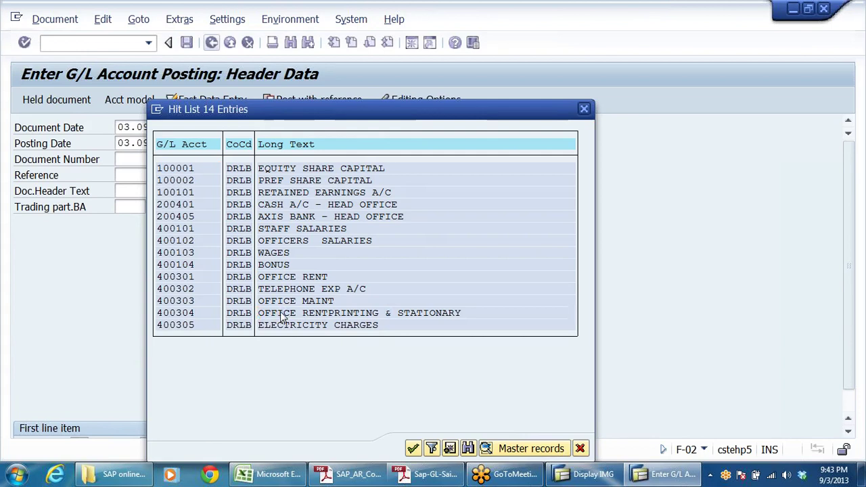
double_click(283, 318)
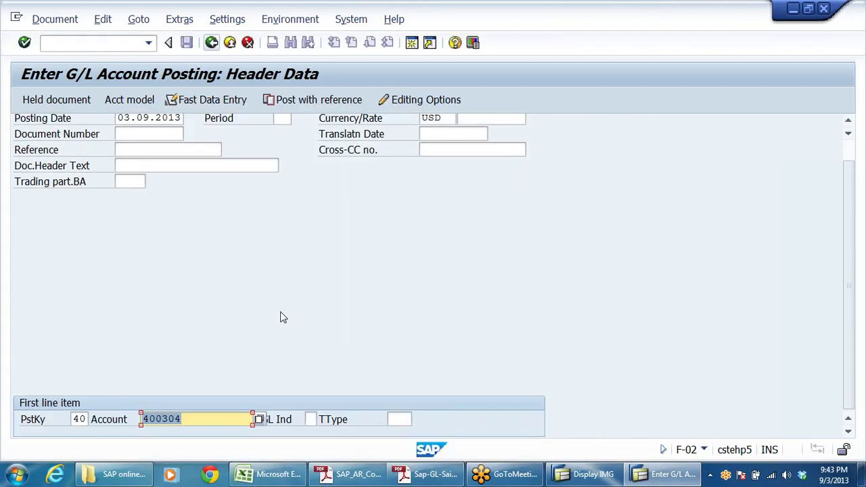
key(Return)
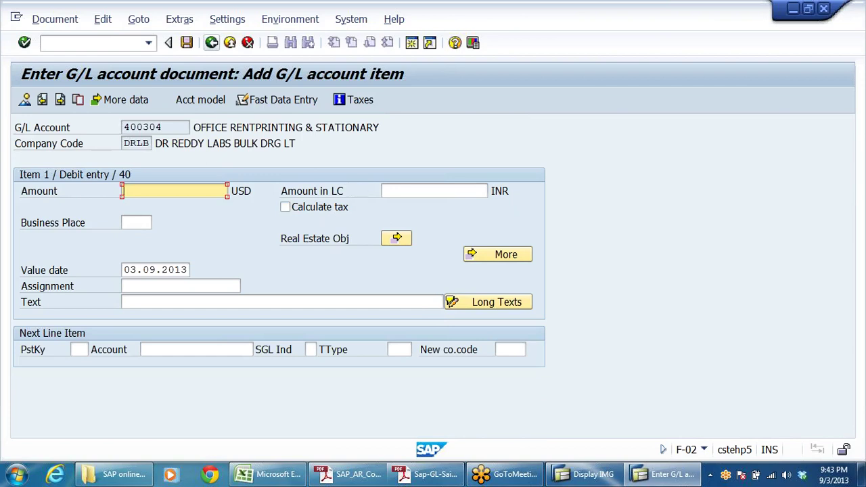
Set the debit item's amount to 100 USD with text TEST FOR FOREIGN CURRENCY, calculate the local currency amount and check it
click(433, 191)
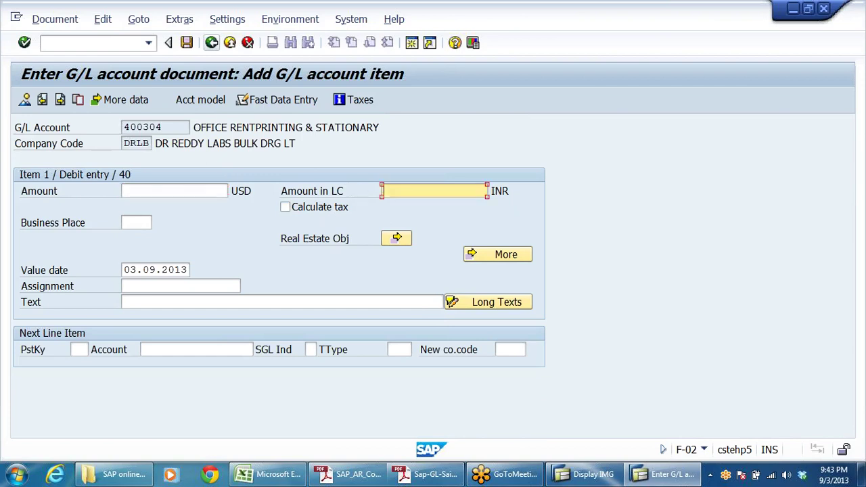
click(203, 190)
text(100)
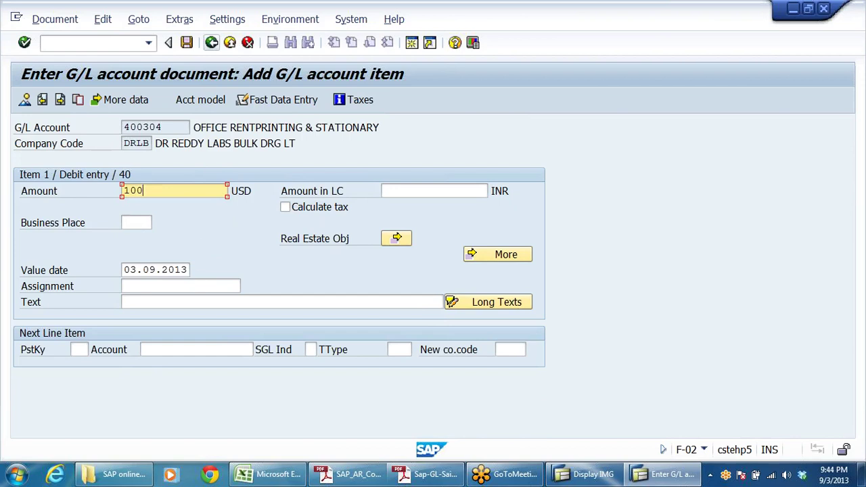
click(194, 302)
text(TEST FOR)
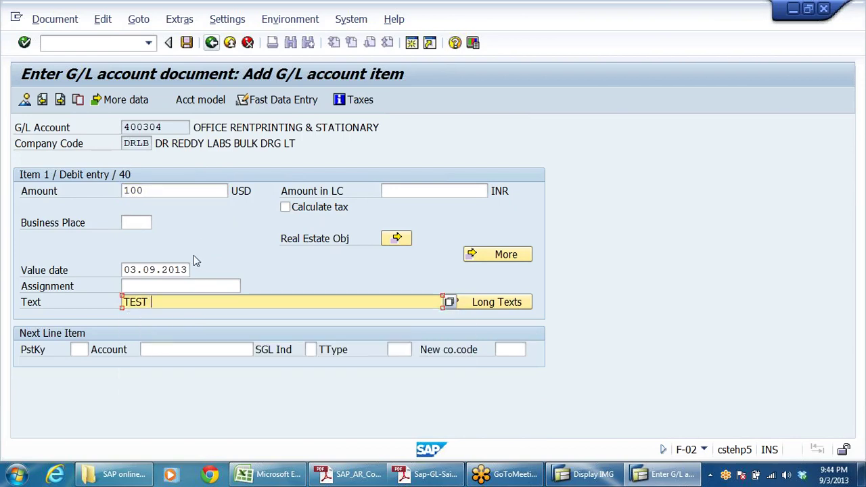
click(235, 316)
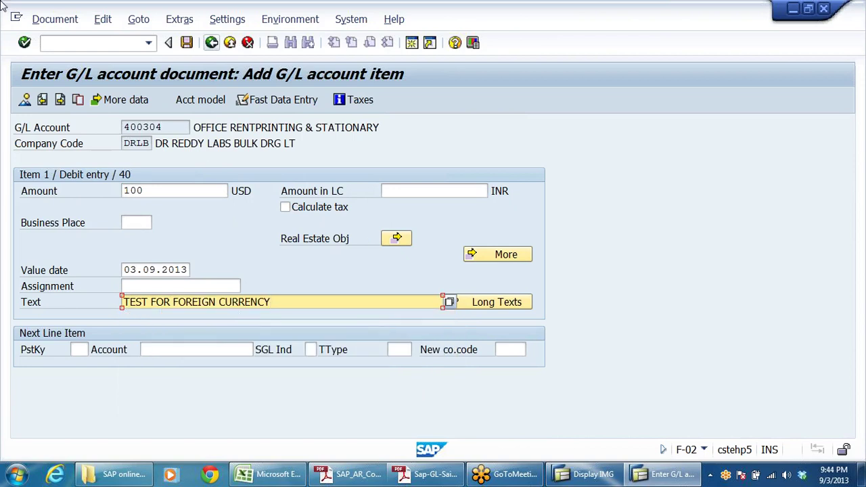
key(Return)
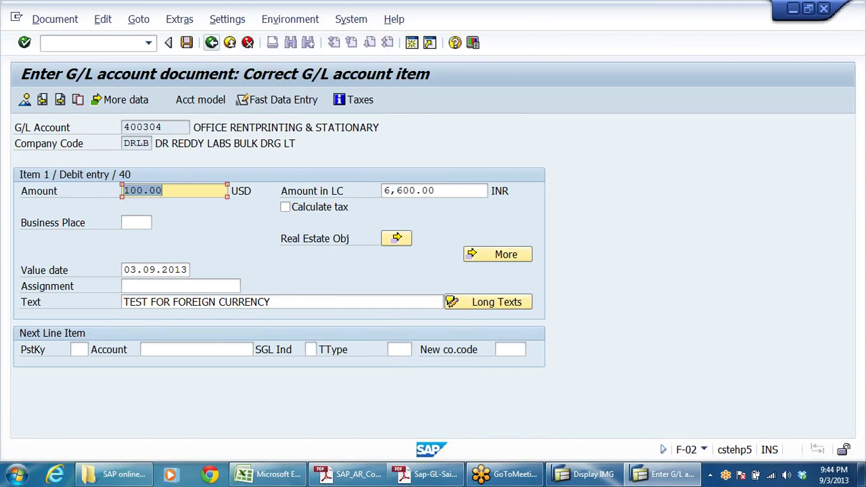
key(Tab)
mouse_move(381, 479)
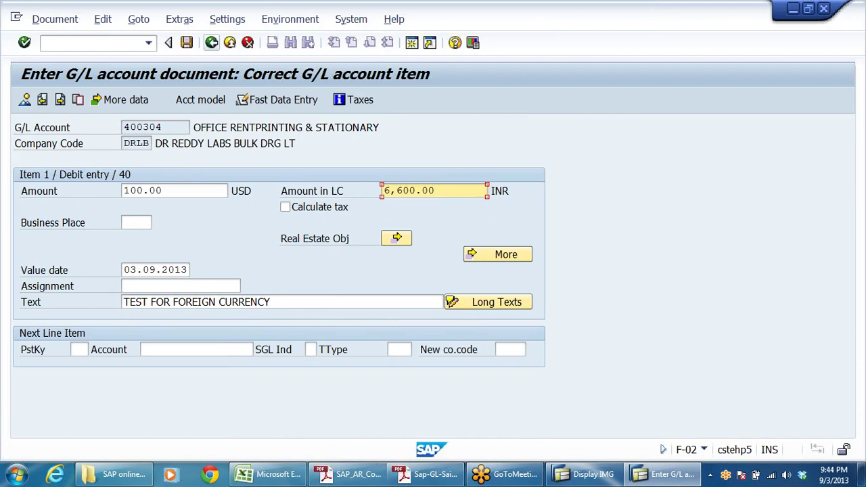
key(shift+Home)
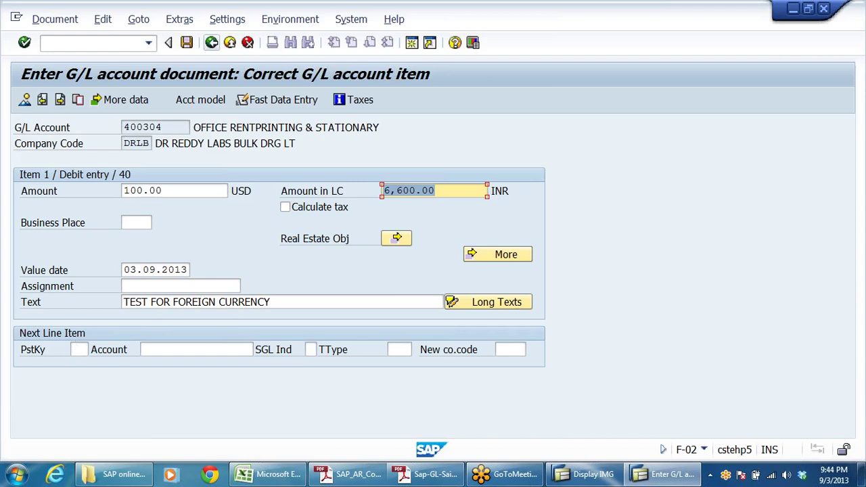
Add a next line item with posting key 50 and the AXIS BANK - HEAD OFFICE account
click(79, 349)
text(50)
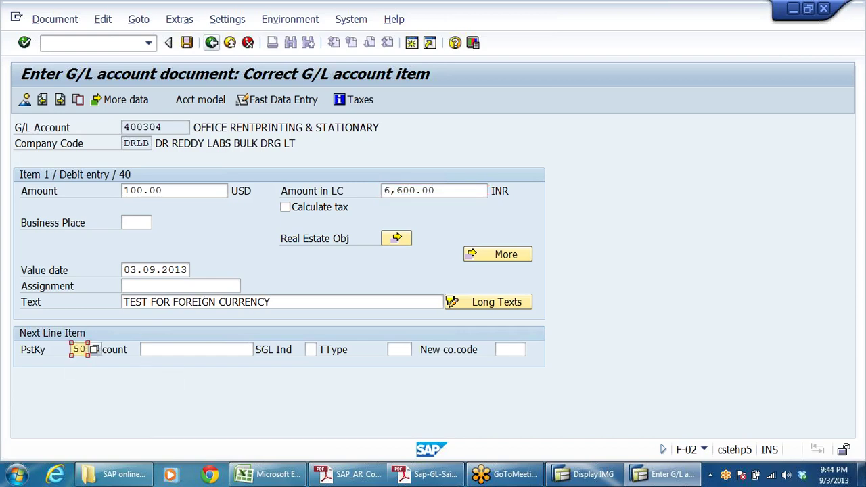
key(Tab)
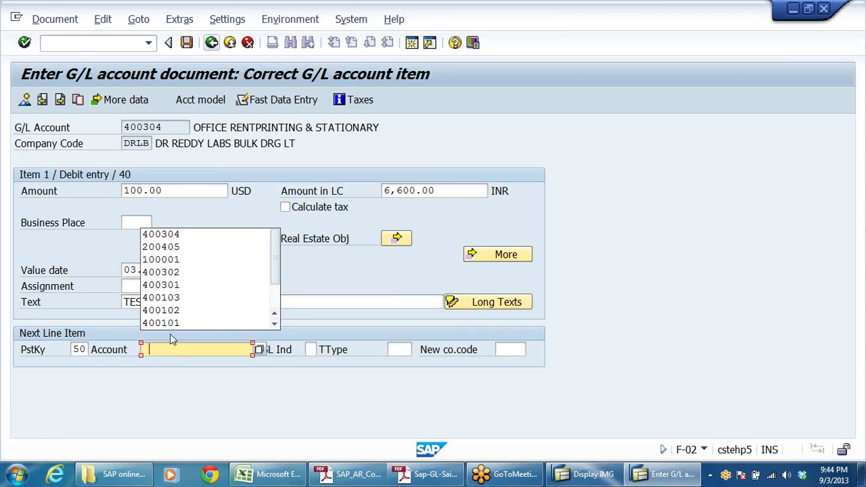
click(165, 247)
key(Return)
Set the credit item's amount to 100 USD, fill in its text and show the document overview
text(100)
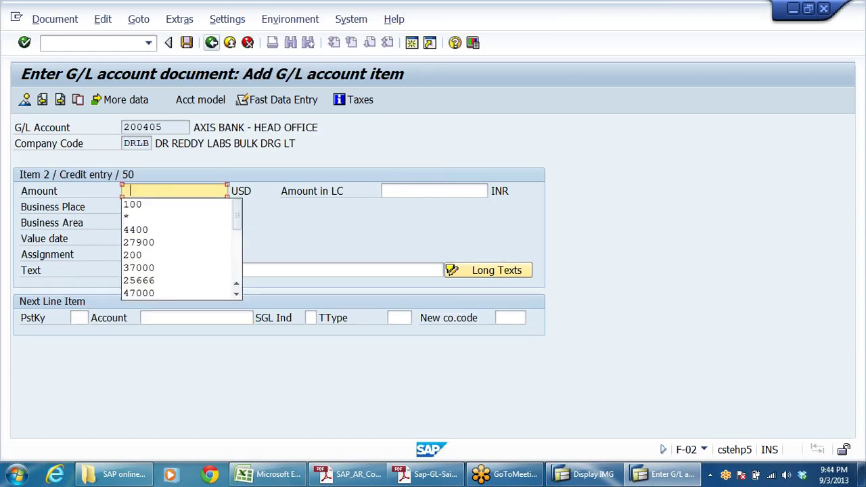
click(169, 270)
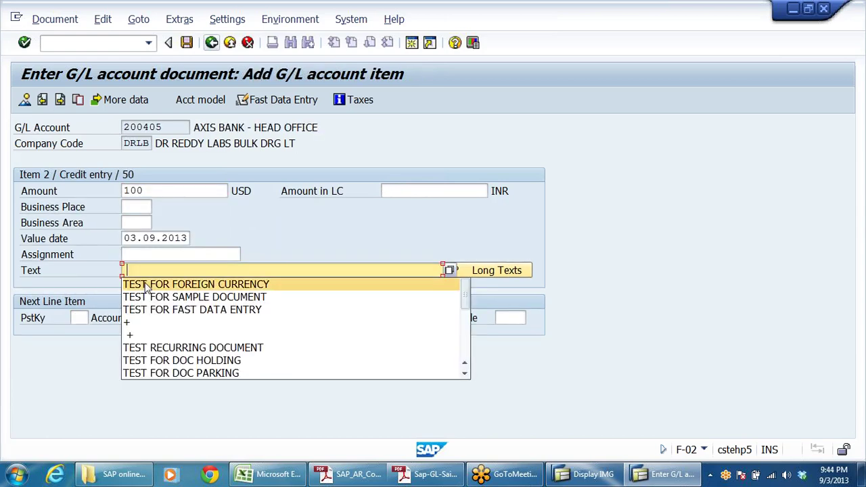
click(148, 353)
click(24, 100)
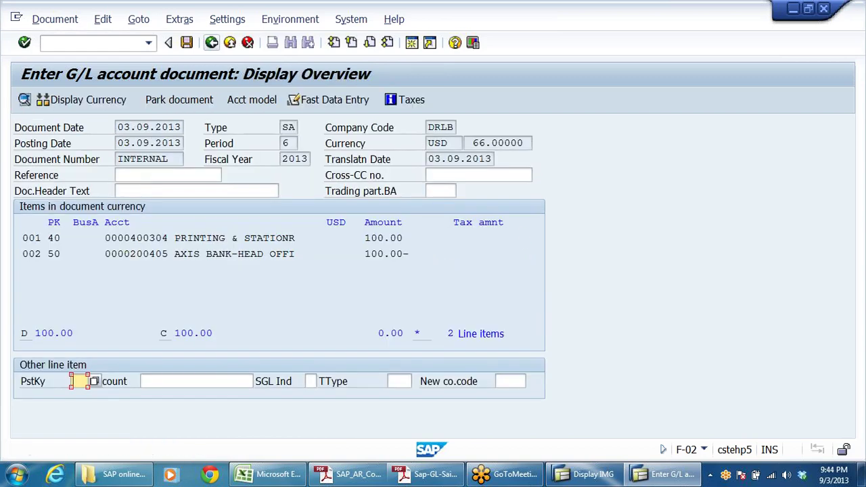
Post the two-item USD document and open the posted document for display
key(Up)
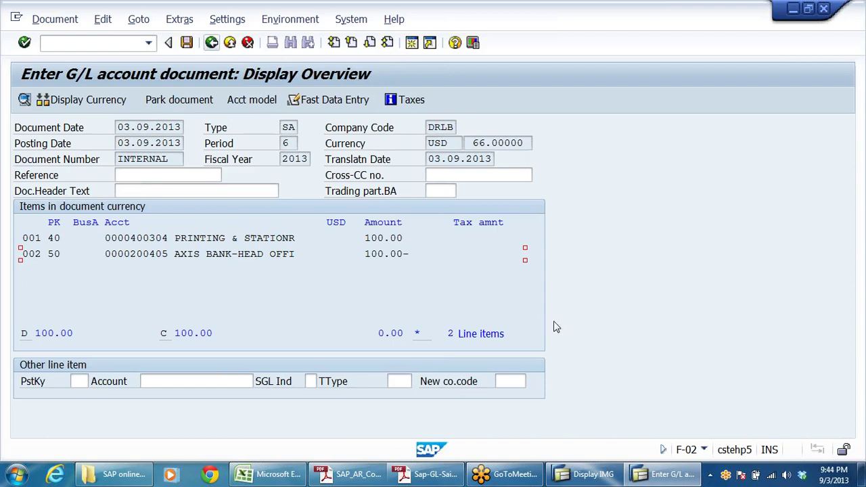
click(188, 43)
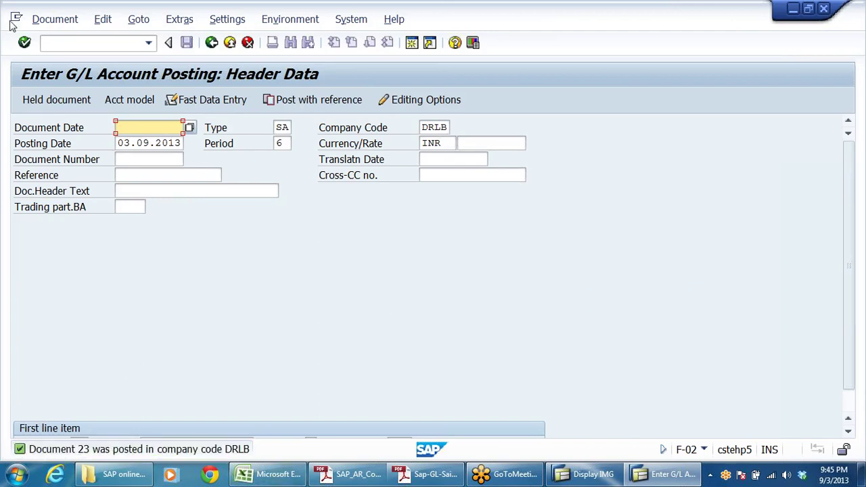
click(45, 21)
click(59, 73)
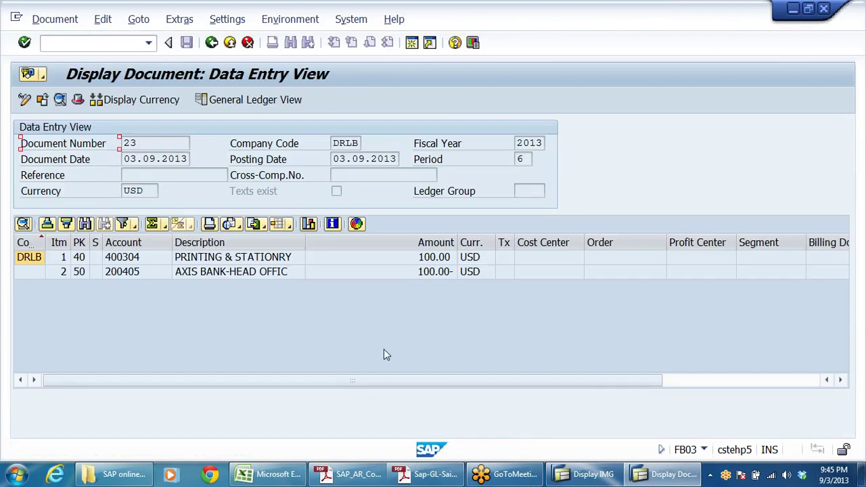
Examine the posted amounts in document currency, local currency and the general ledger view, and return to the posting header
click(429, 260)
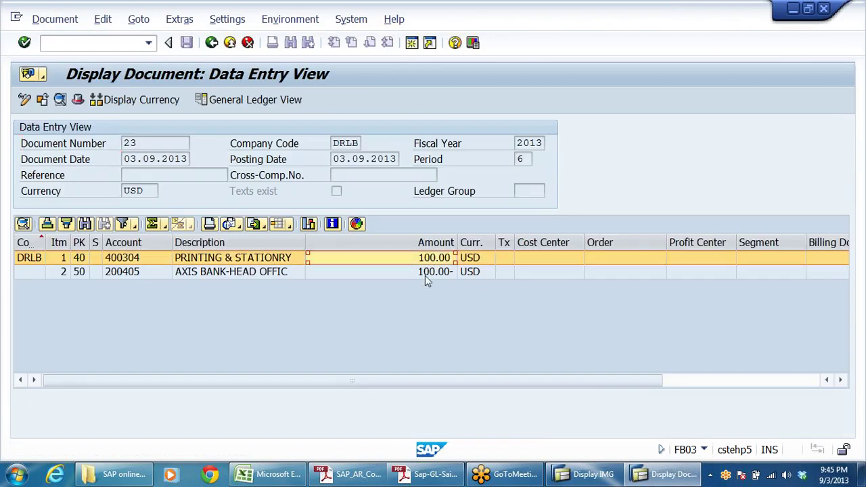
click(428, 273)
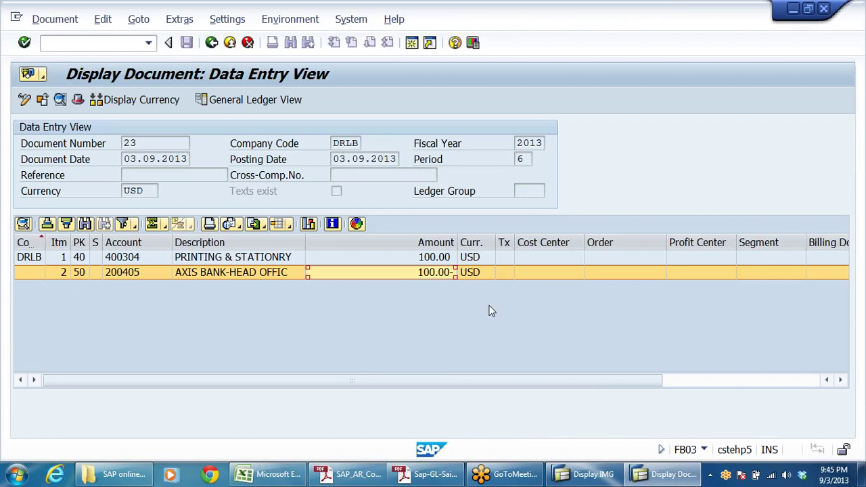
click(131, 106)
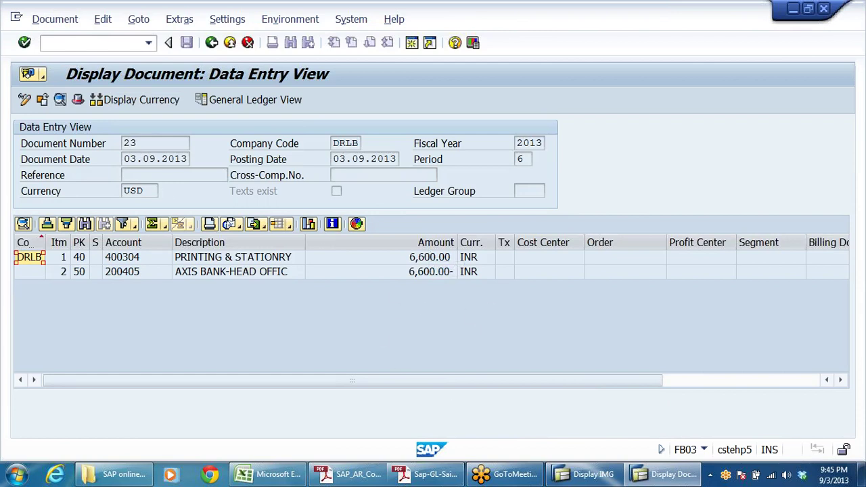
click(133, 99)
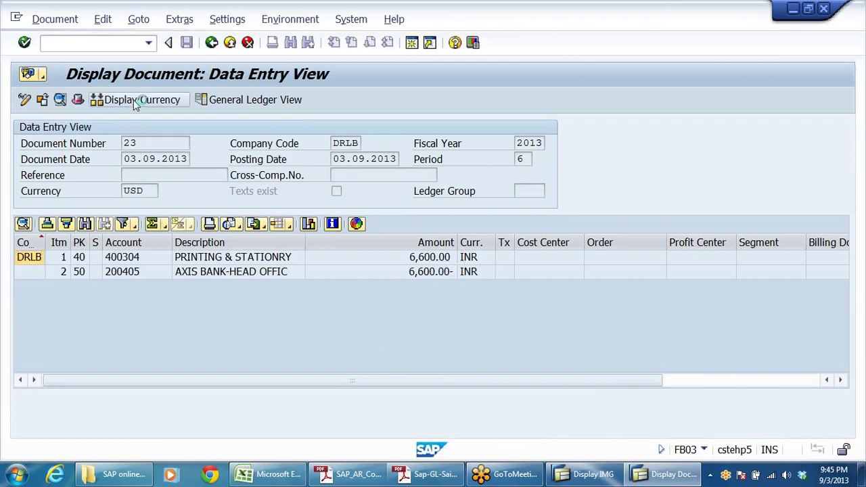
click(243, 100)
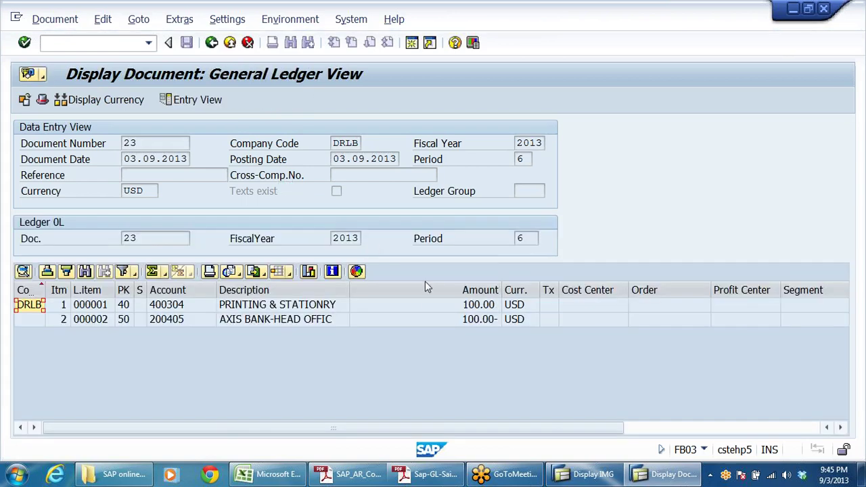
click(230, 42)
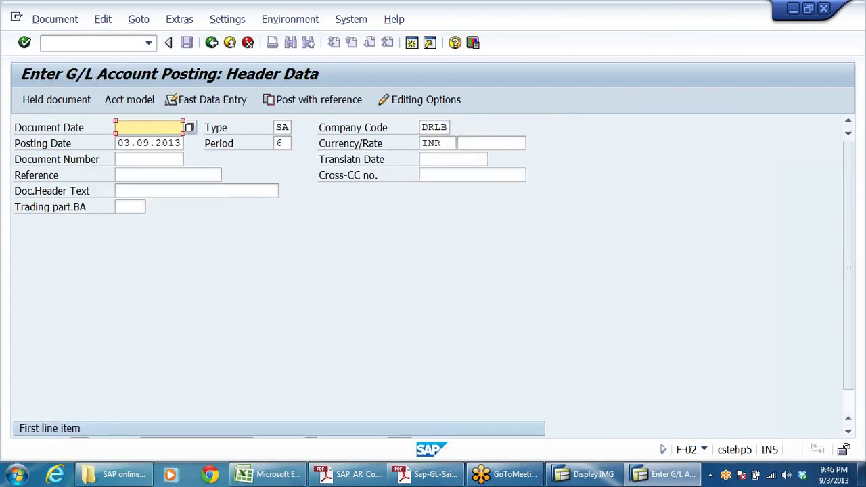
Set the new posting's document date to 03.09.2013
key(Down)
key(Return)
key(Tab)
key(Tab)
key(Tab)
key(Tab)
key(Tab)
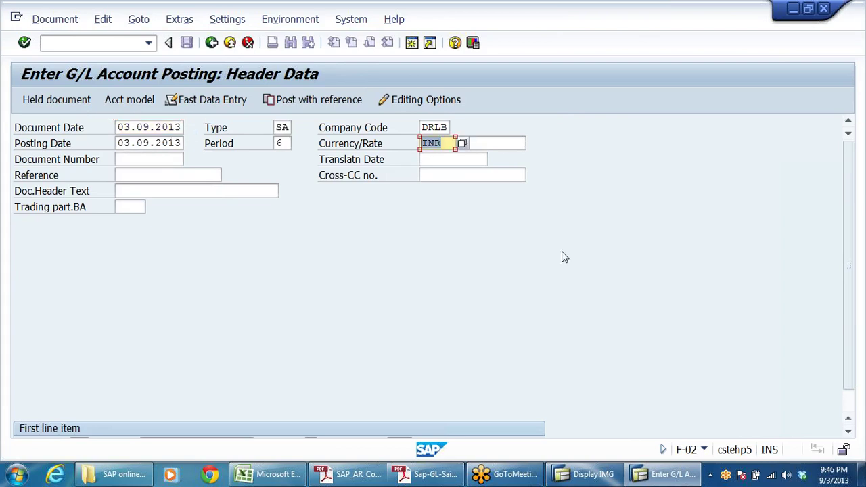
Set the posting's currency to USD with a manually entered exchange rate of 67
key(BackSpace)
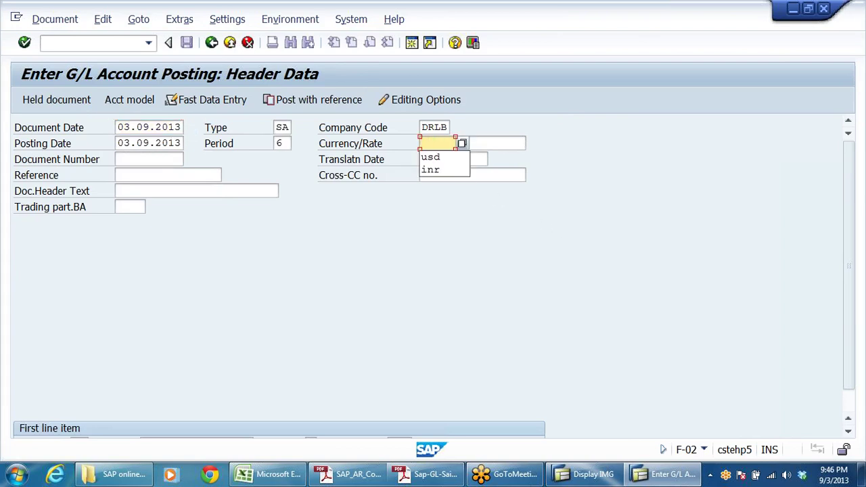
key(Down)
key(Return)
key(Tab)
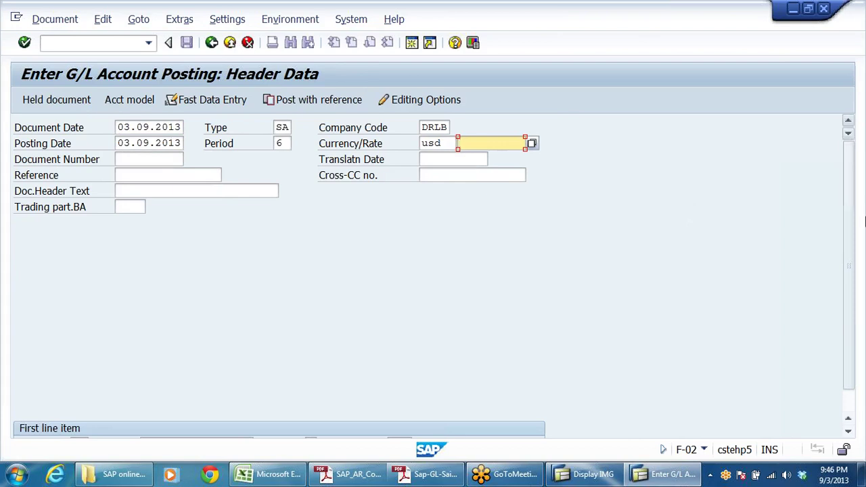
text(67)
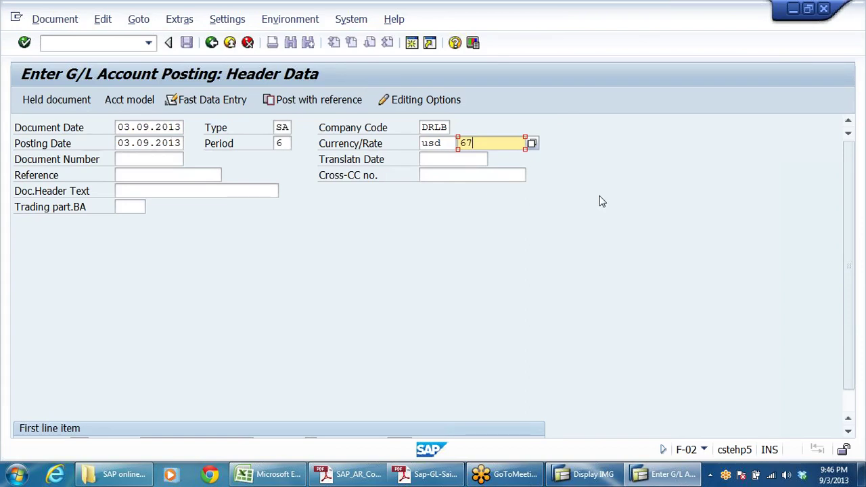
key(shift+Home)
key(End)
Enter G/L account 400304 for the first line item, a debit with posting key 40, and proceed to the item entry
scroll(851, 233, down, 1)
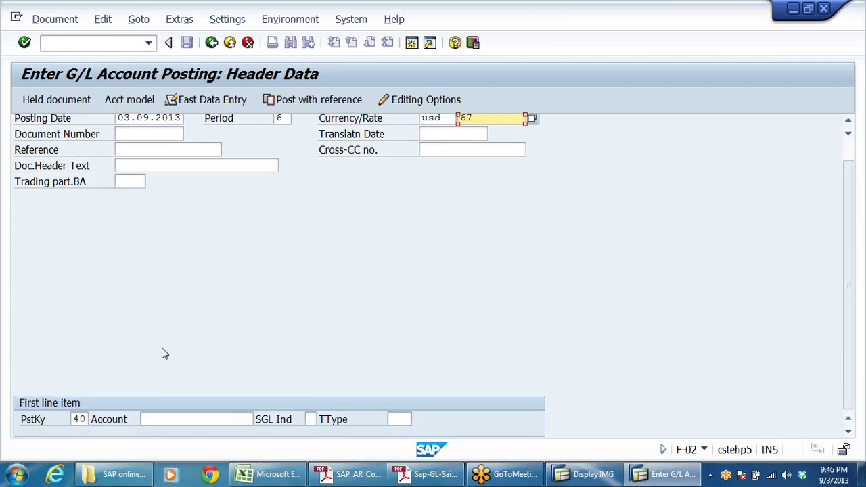
click(189, 419)
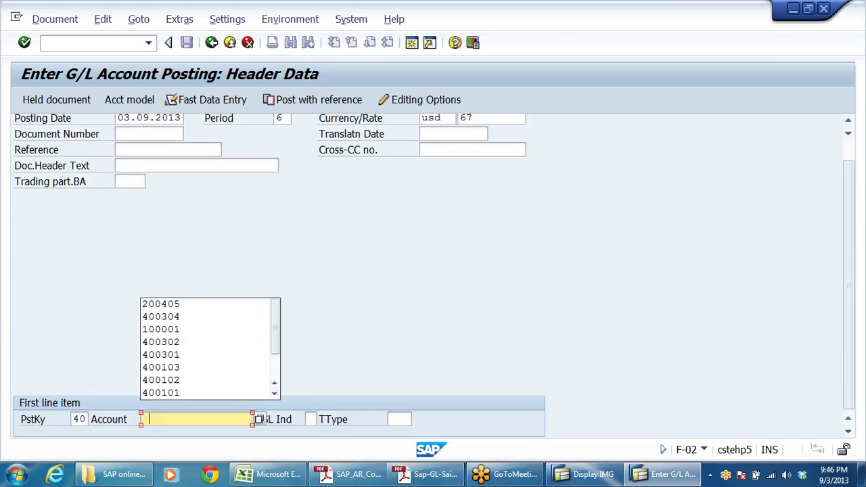
click(200, 317)
key(Return)
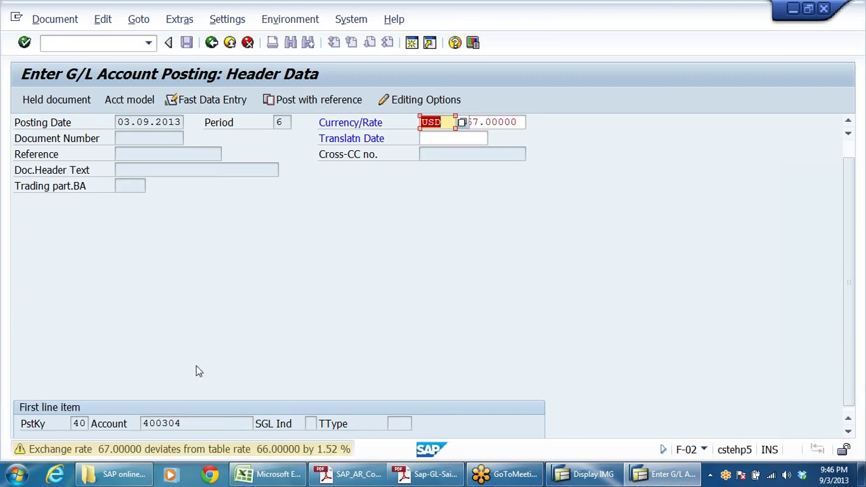
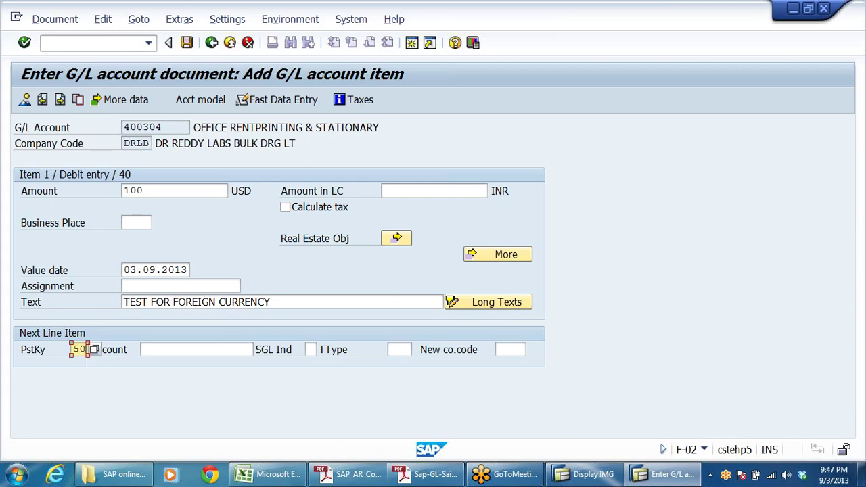
Add a credit line item to G/L account 200405 with an amount of 100 USD
click(196, 349)
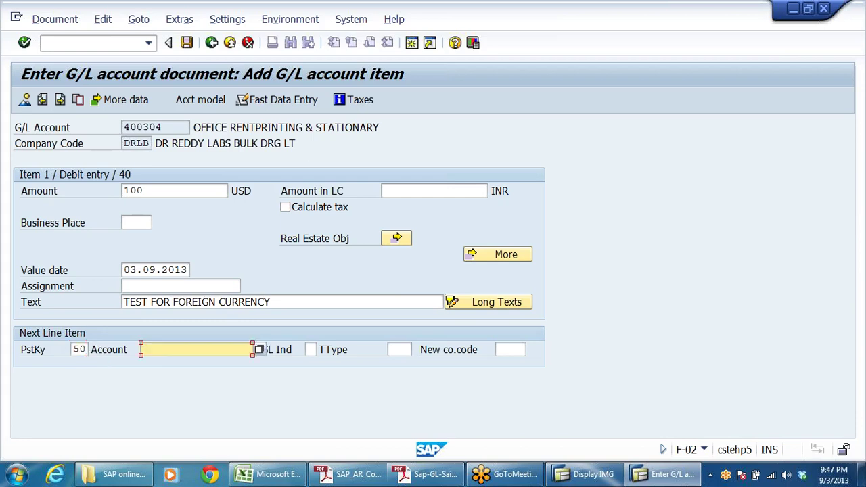
click(181, 250)
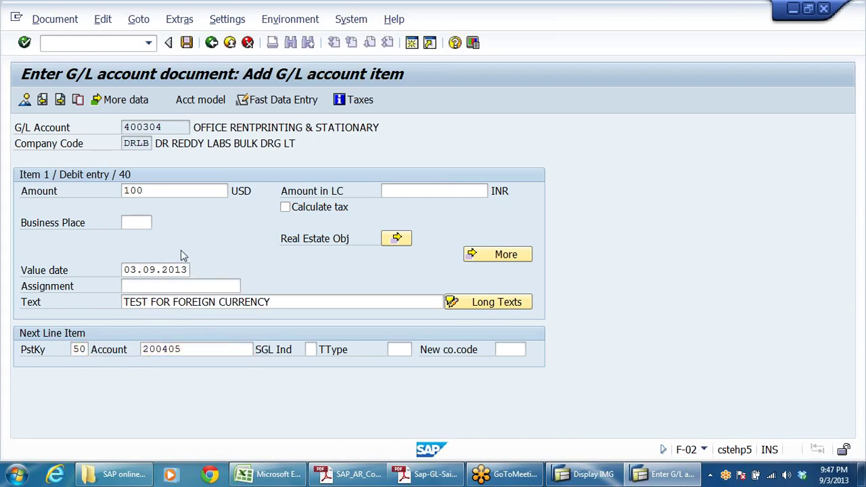
key(Return)
text(100)
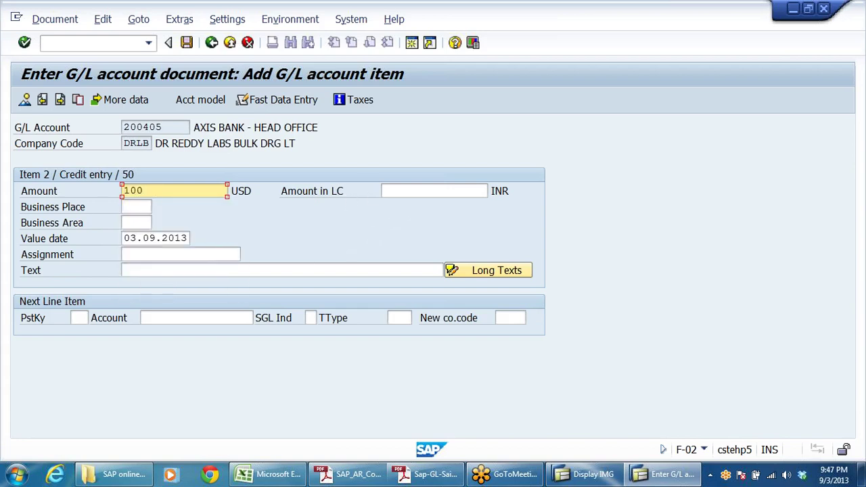
key(Tab)
key(Return)
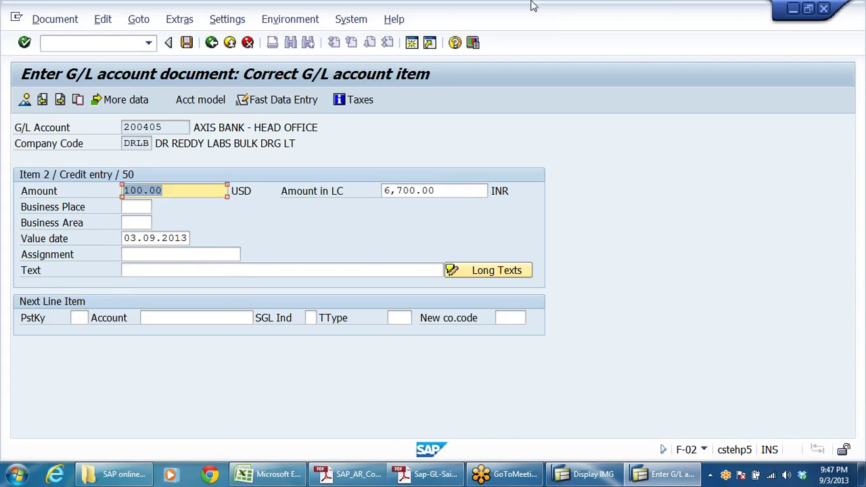
Set the credit item's text to "TEST FOR FOREIGN CURRENCY" and post the USD document
key(Tab)
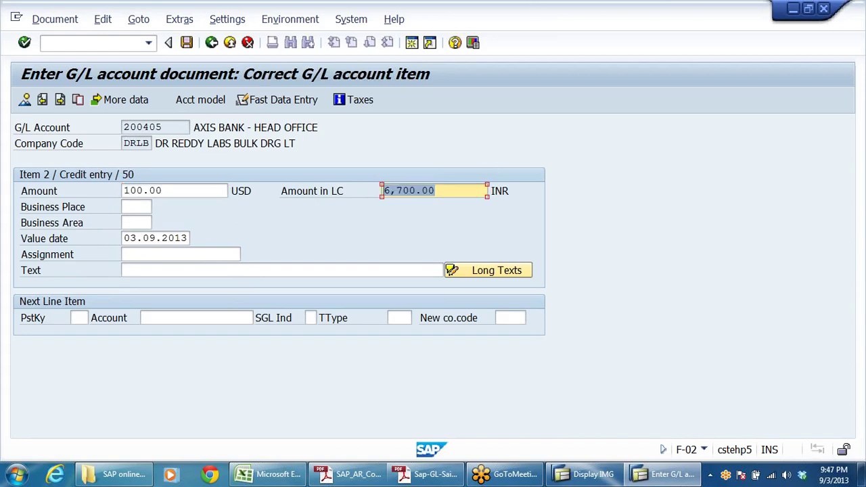
click(164, 271)
click(164, 284)
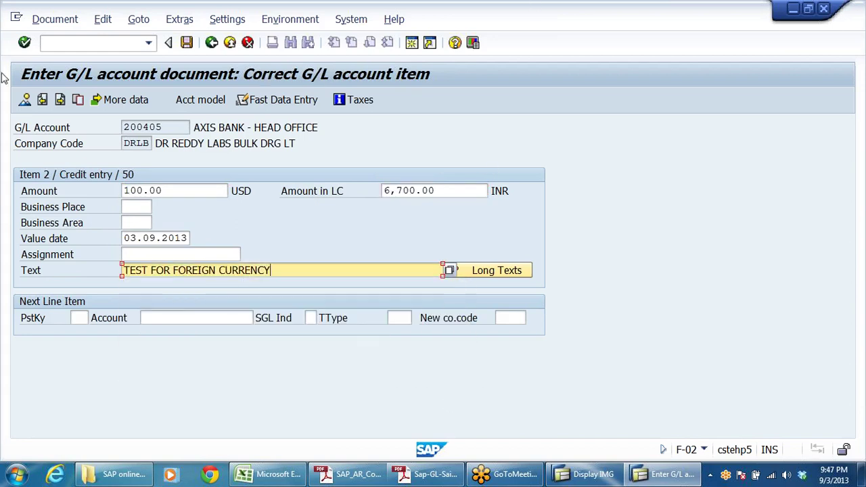
click(25, 100)
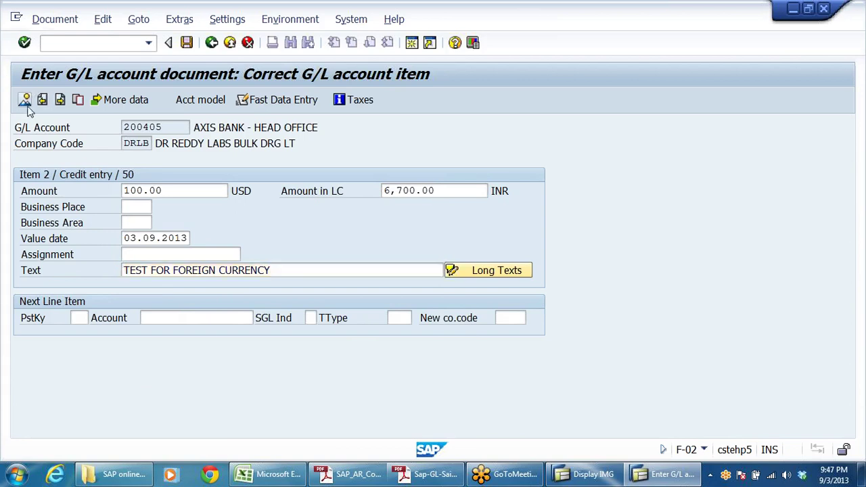
click(187, 42)
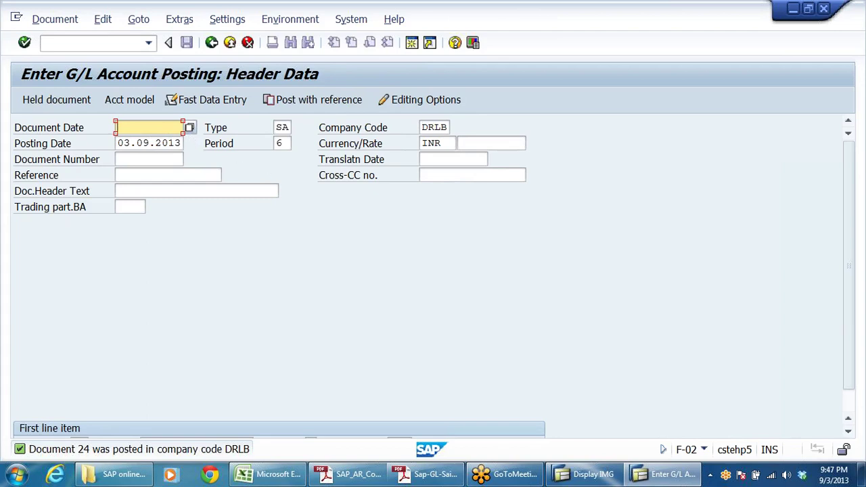
Set the new posting's document date to 03.09.2013 and its currency to GBP
click(136, 128)
click(152, 140)
drag(444, 143, 356, 159)
text(GBP)
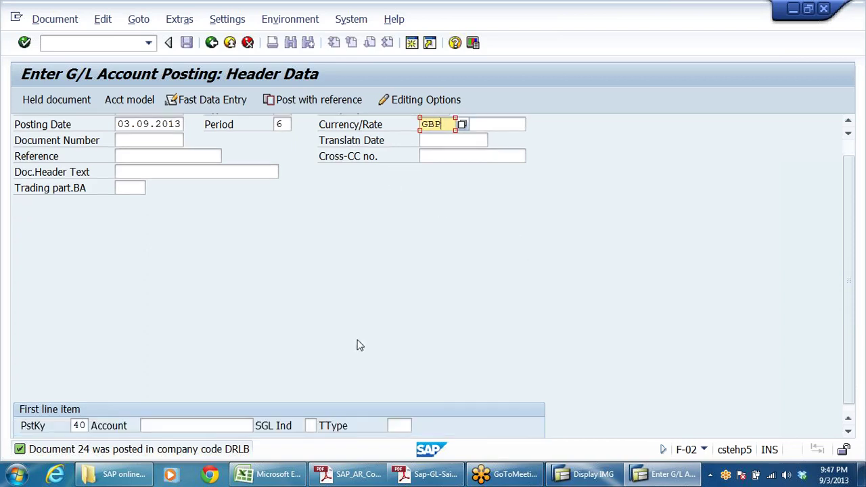
Enter the first line item as a debit of 100 GBP to G/L account 400304
click(240, 425)
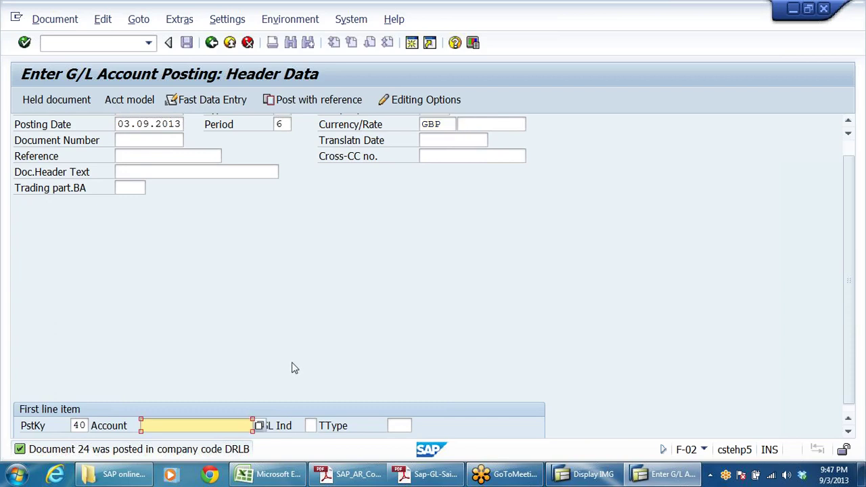
key(BackSpace)
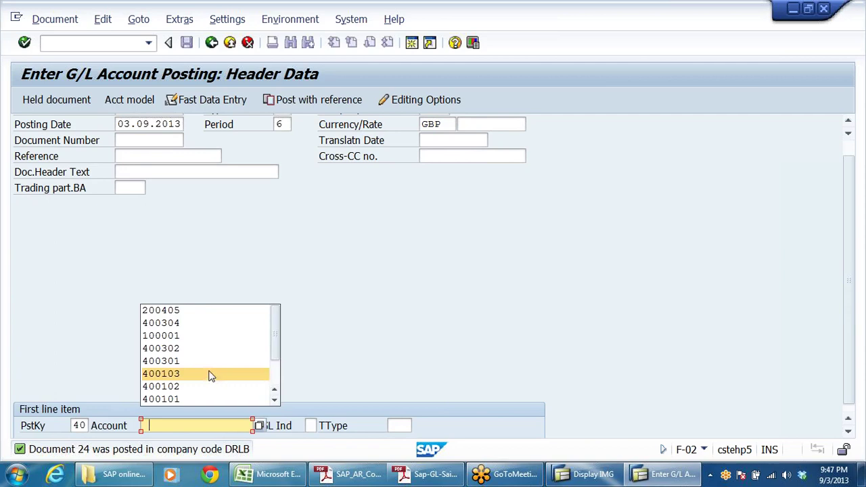
click(187, 324)
key(Return)
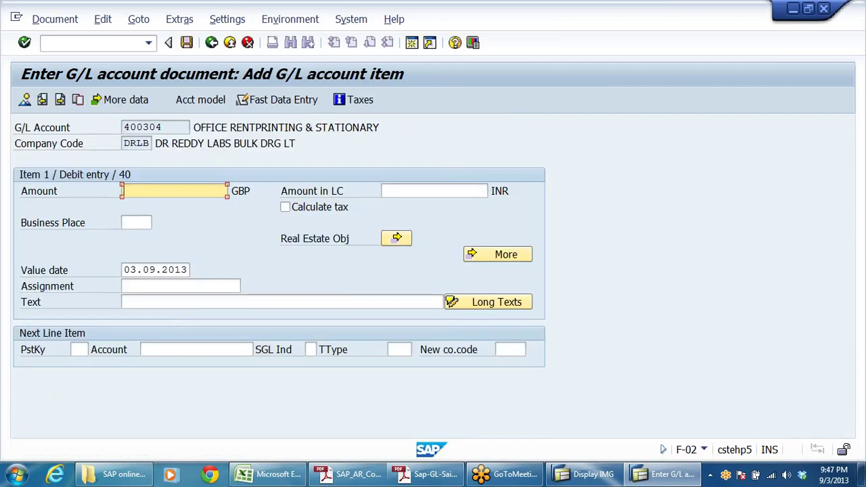
key(BackSpace)
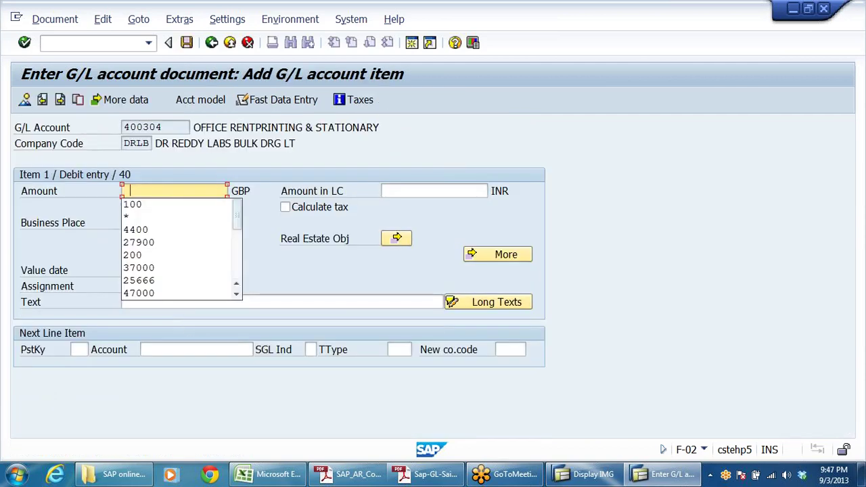
click(172, 204)
key(Return)
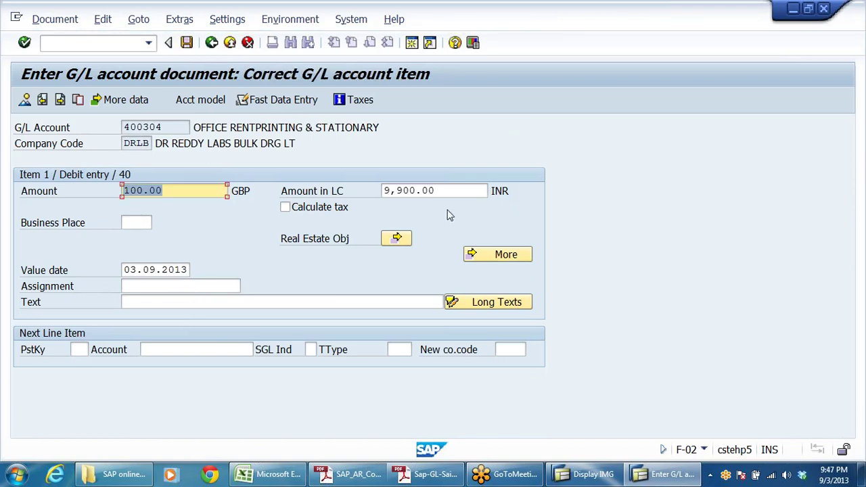
Set the debit item's text to "TEST FOR FOREIGN CURRENCY" and specify posting key 50 with account 200405 for the following item
key(Tab)
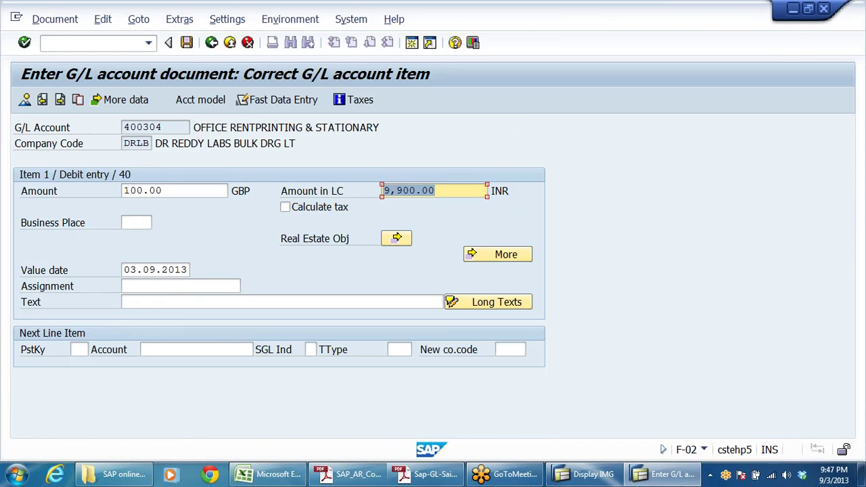
click(435, 190)
click(203, 302)
click(169, 319)
click(78, 350)
click(78, 376)
click(148, 350)
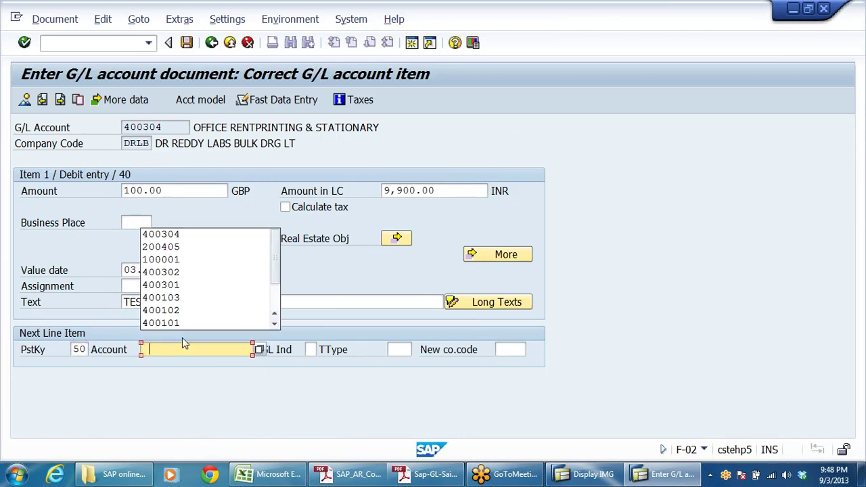
click(193, 247)
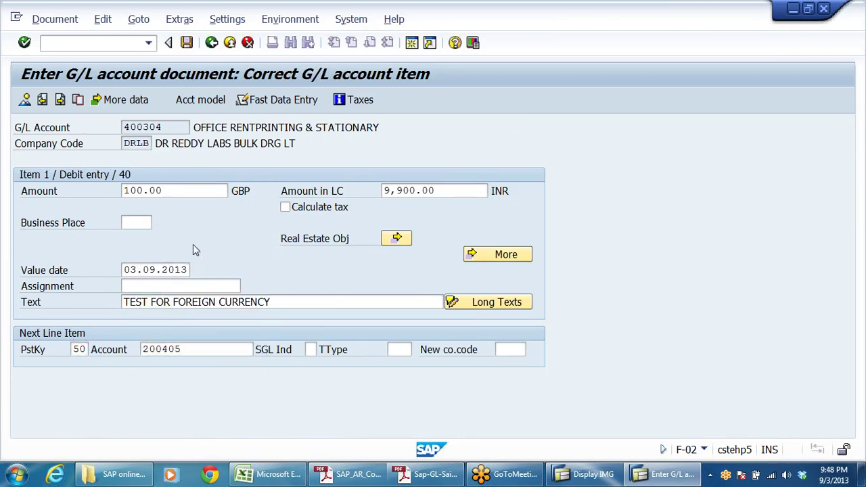
Complete the credit item with 100 GBP and text "TEST FOR FOREIGN CURRENCY", and post the GBP document
key(Return)
click(169, 192)
click(168, 204)
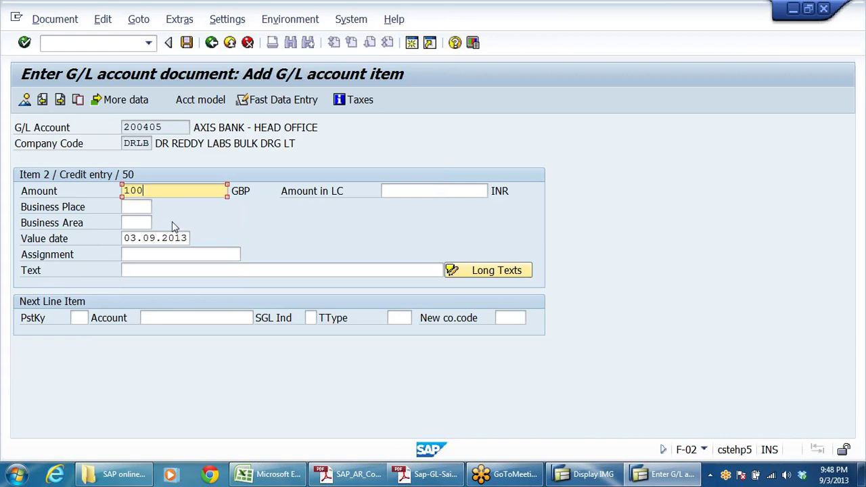
click(170, 270)
click(170, 284)
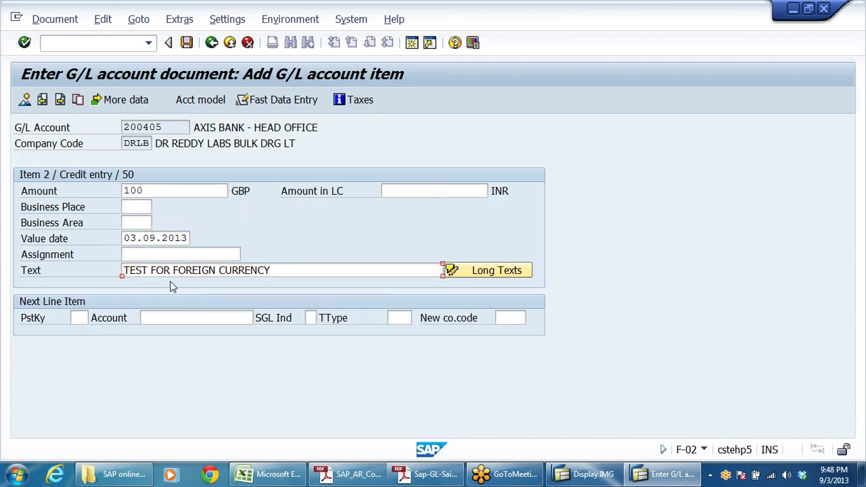
key(Return)
key(ctrl+s)
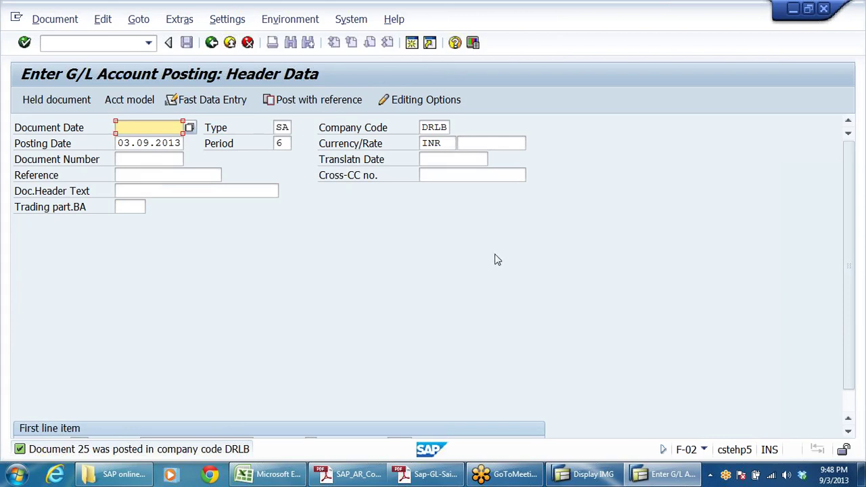
Start a new session and expand Accounting, Financial Accounting and General Ledger in the SAP Easy Access tree
click(412, 43)
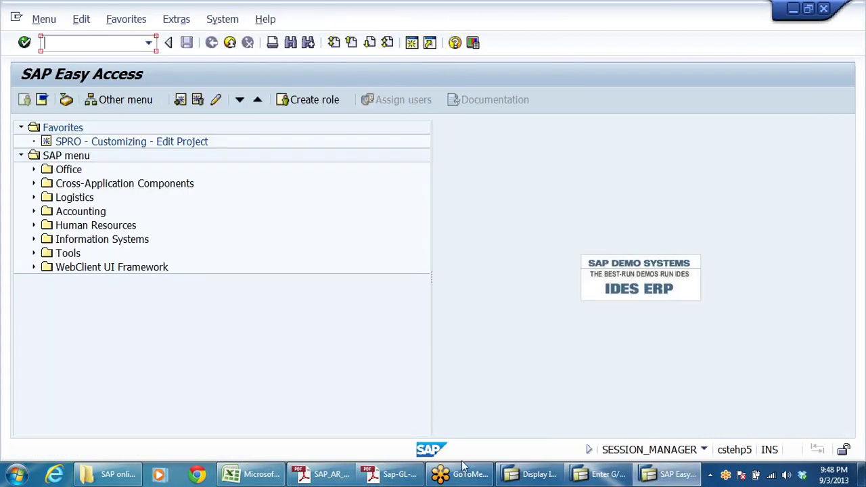
click(82, 212)
double_click(82, 212)
key(Right)
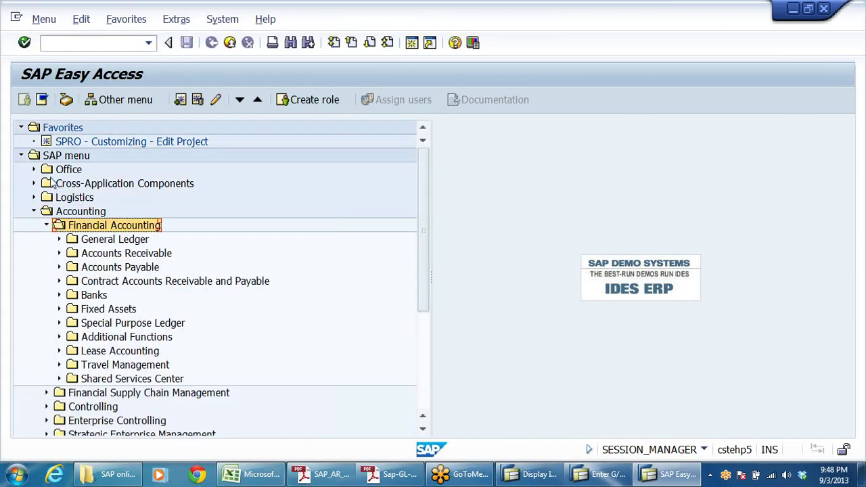
key(Down)
key(Right)
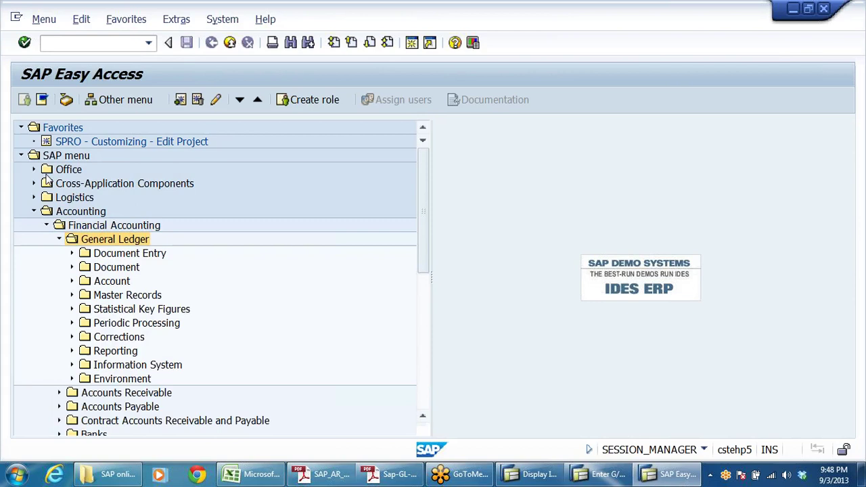
Open the G/L Account Balance Display transaction from the General Ledger's Account folder
key(Down)
key(Down)
key(Down)
key(Right)
key(Down)
key(Down)
key(Down)
key(Down)
key(Return)
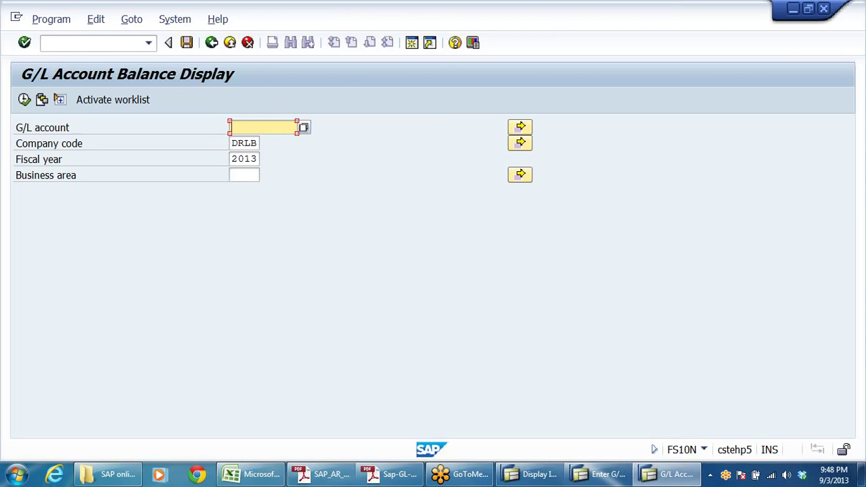
Display the balances of G/L account 400304 for company code DRLB in fiscal year 2013
text(4)
key(Down)
key(Down)
key(Return)
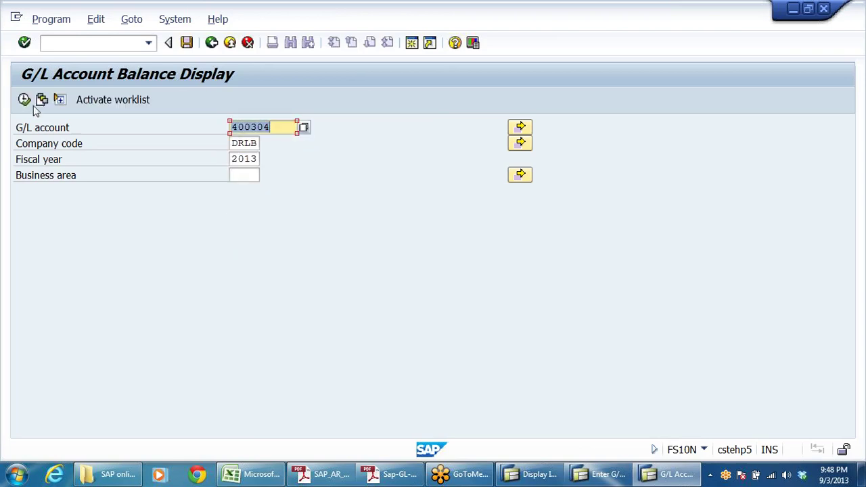
click(26, 100)
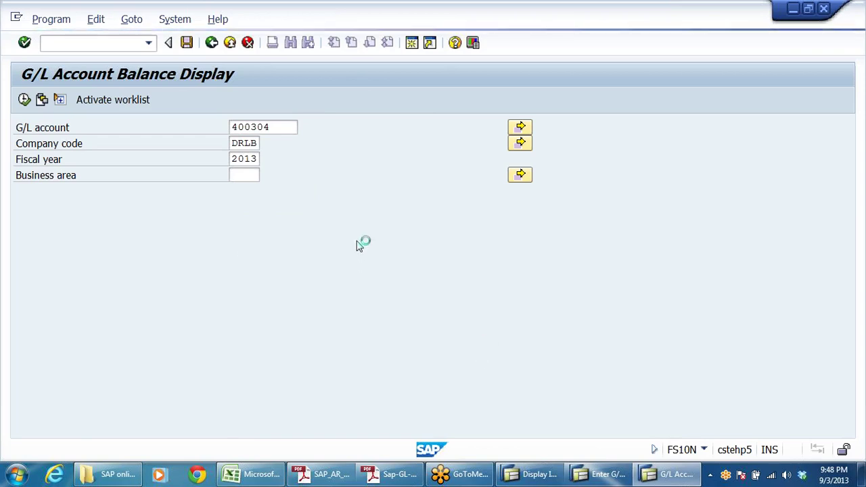
Open the period 6 line items, examine their local currency amounts and total, and return to the balance display
click(171, 330)
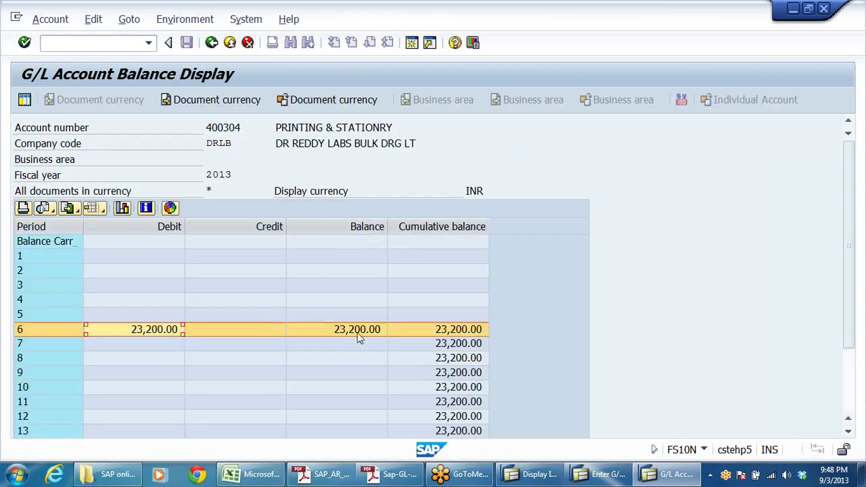
click(376, 333)
double_click(362, 331)
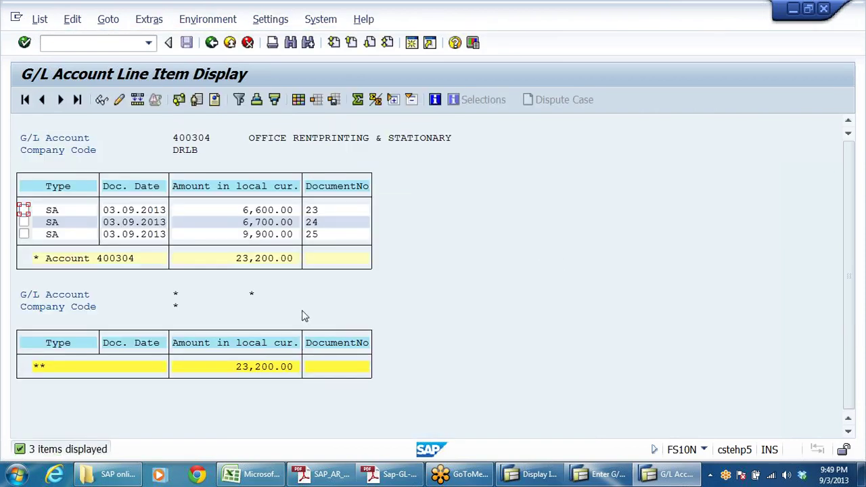
click(269, 222)
click(264, 235)
click(267, 261)
click(212, 43)
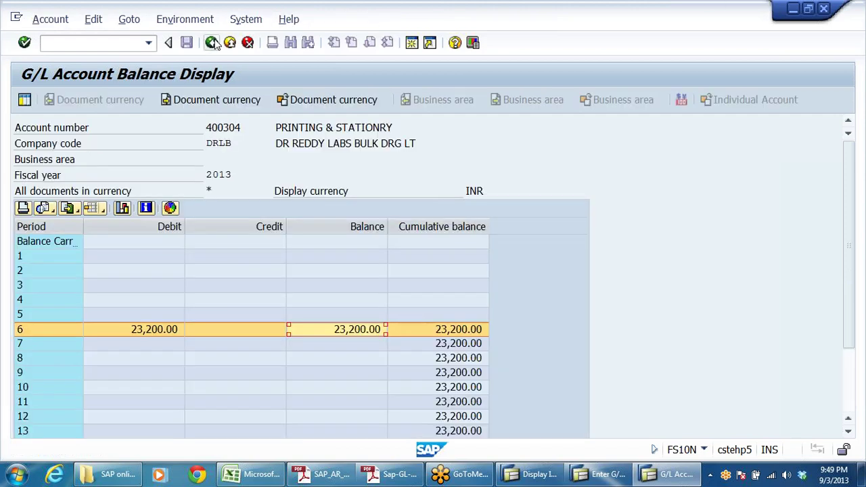
Switch the account balance display to documents in USD and open the period 6 line items
click(308, 101)
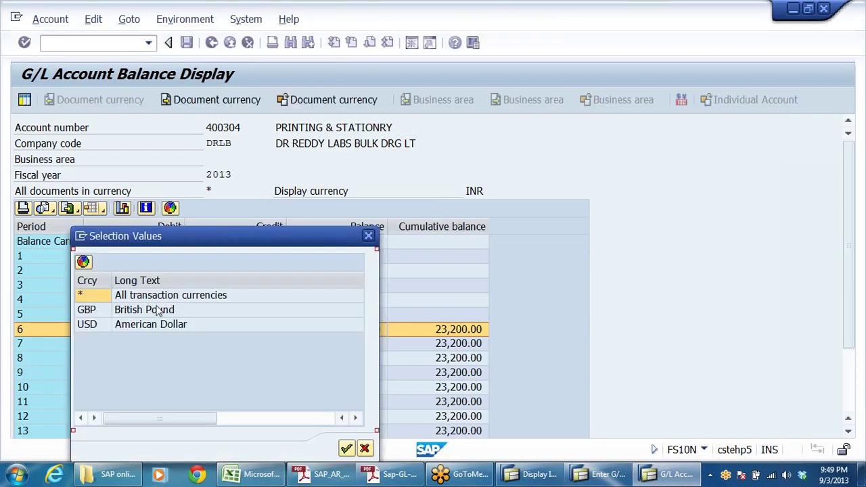
click(99, 314)
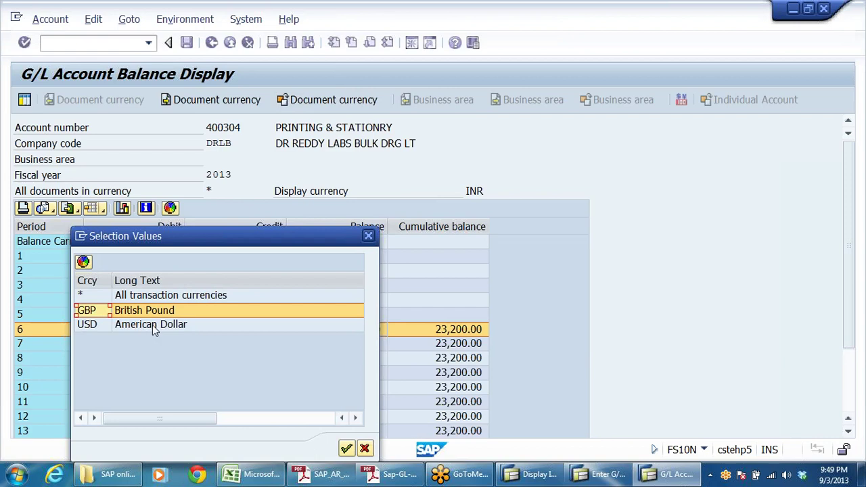
double_click(96, 330)
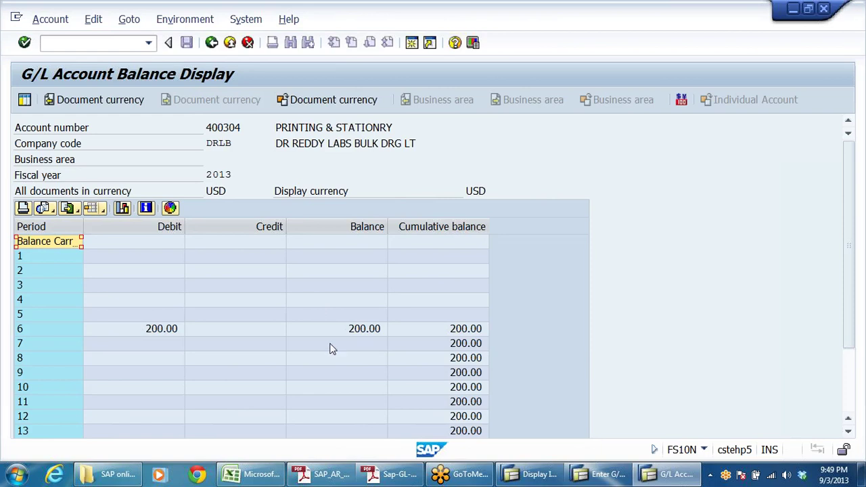
double_click(364, 330)
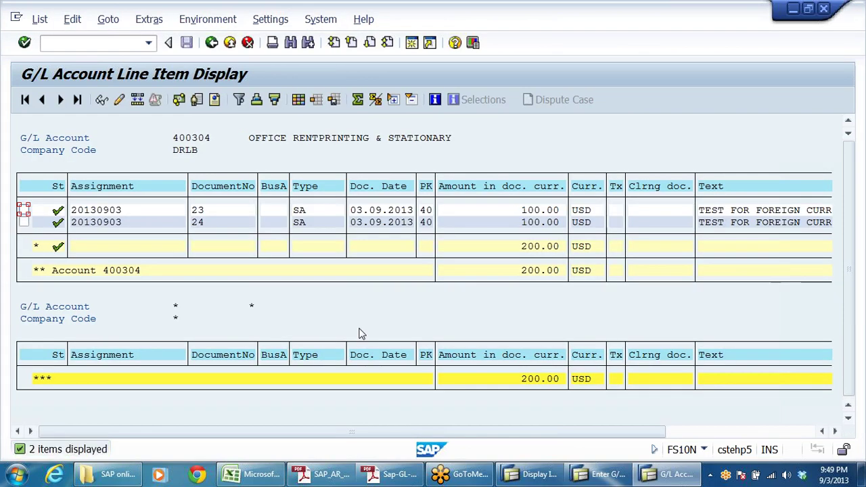
Examine the USD line items' document currency amounts and the remaining columns through to the item text
click(549, 222)
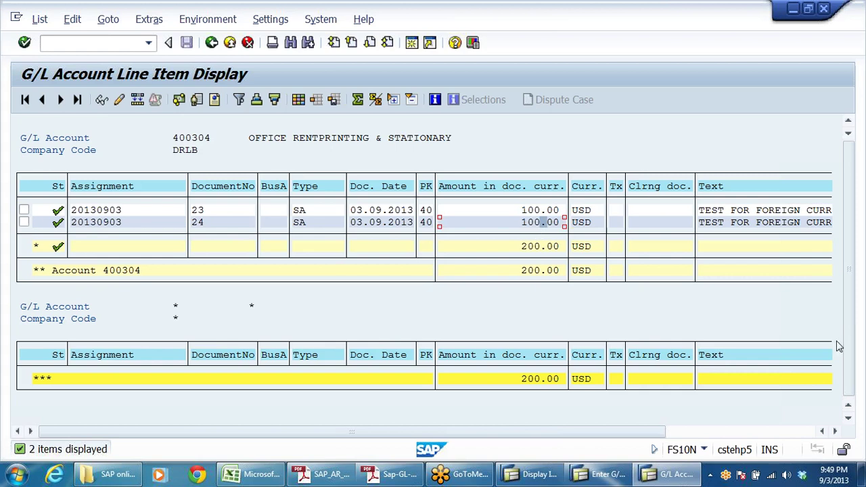
click(835, 431)
click(835, 431)
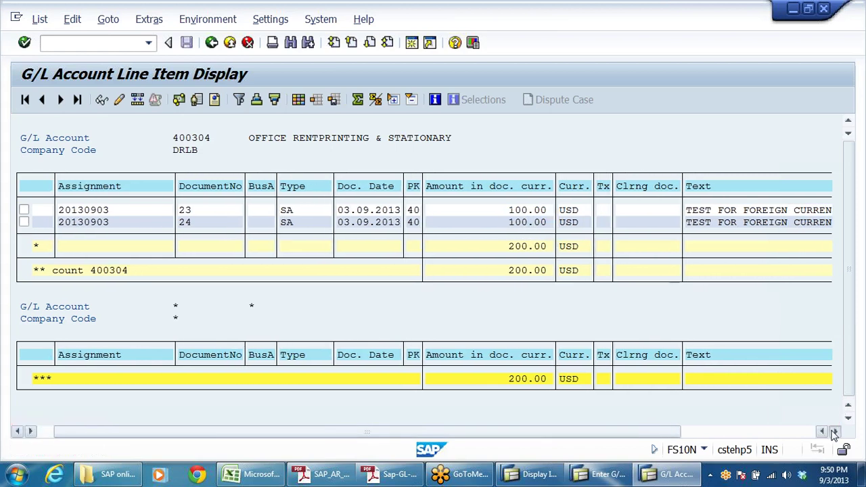
click(834, 431)
click(834, 431)
click(835, 432)
click(834, 431)
click(834, 431)
click(835, 432)
click(834, 432)
click(834, 431)
click(835, 431)
click(834, 431)
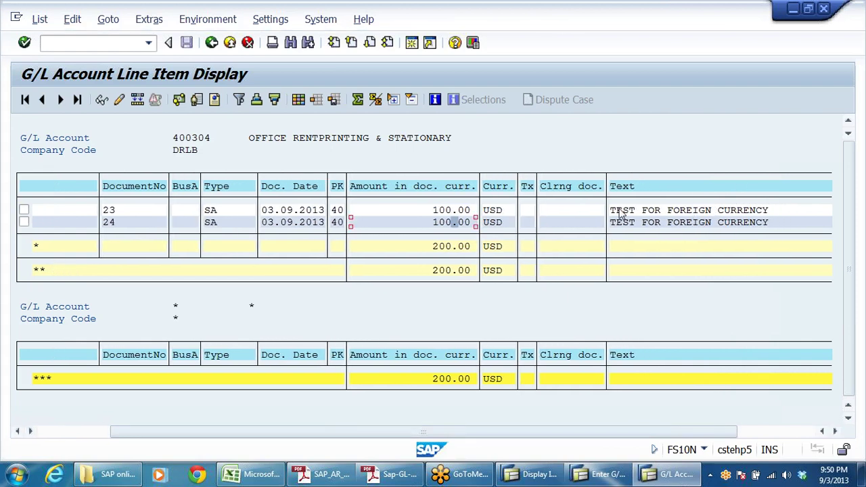
Add the hidden Amount in local currency field to the USD line item layout
click(298, 102)
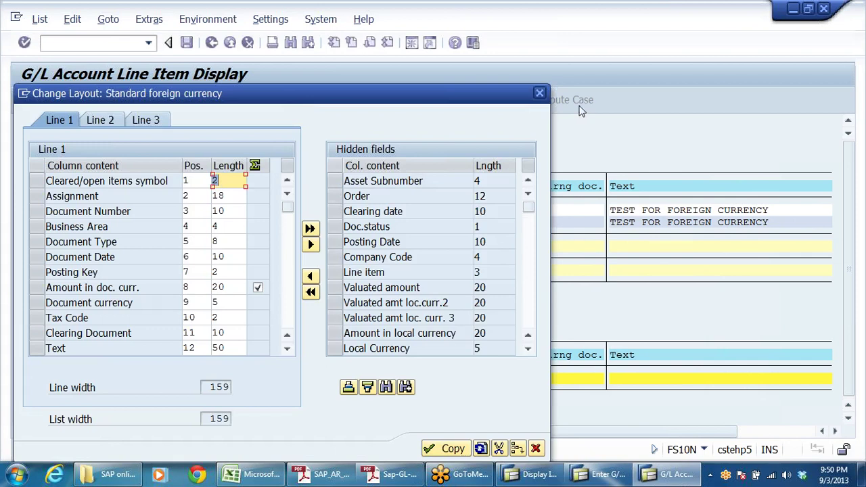
click(540, 94)
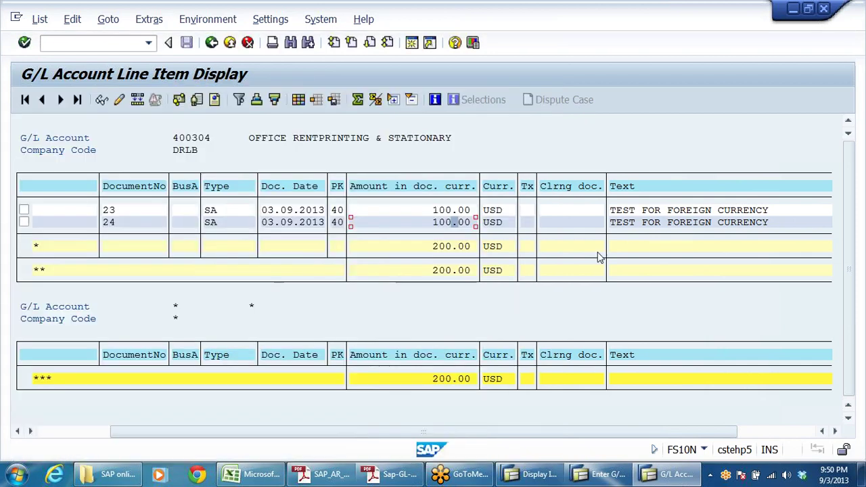
click(299, 100)
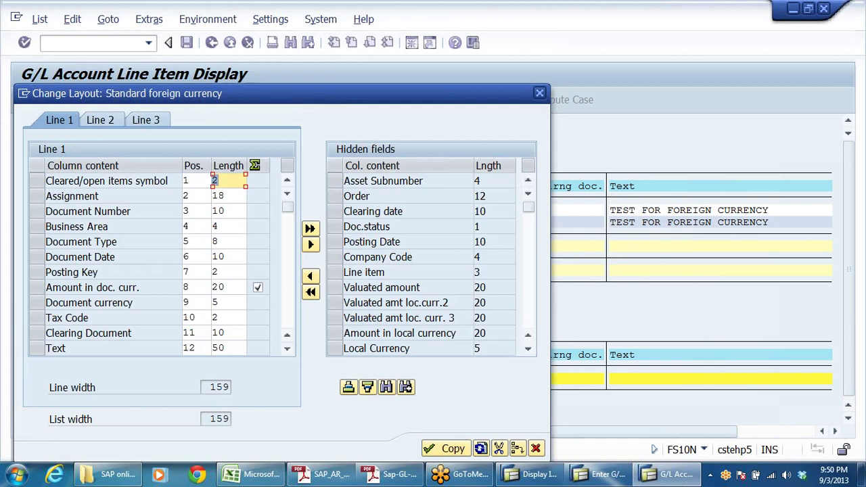
scroll(372, 265, down, 1)
scroll(378, 260, down, 4)
scroll(377, 259, up, 2)
scroll(378, 260, up, 2)
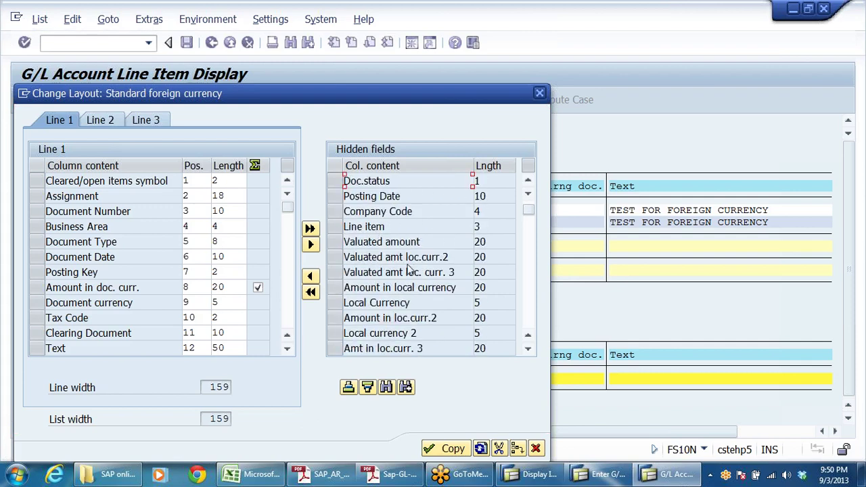
click(457, 288)
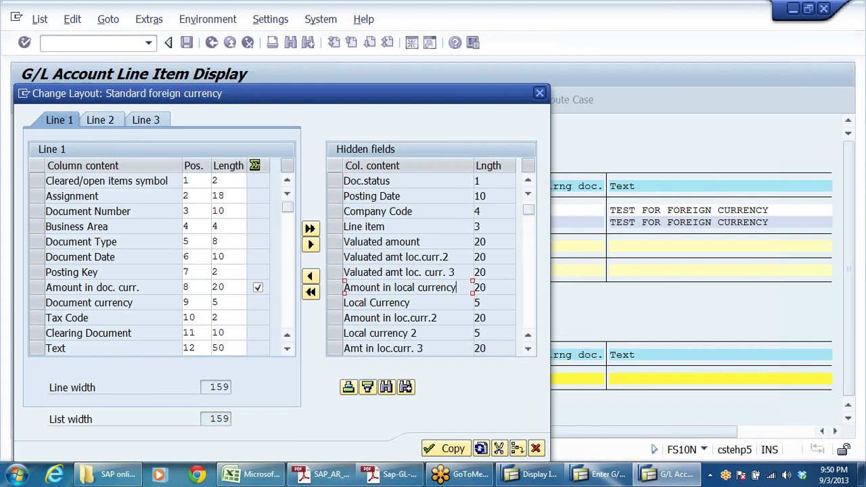
click(338, 287)
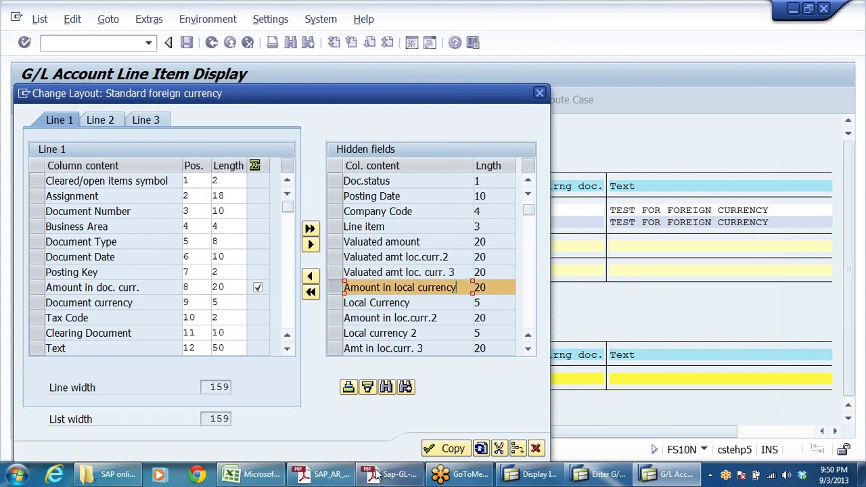
click(310, 276)
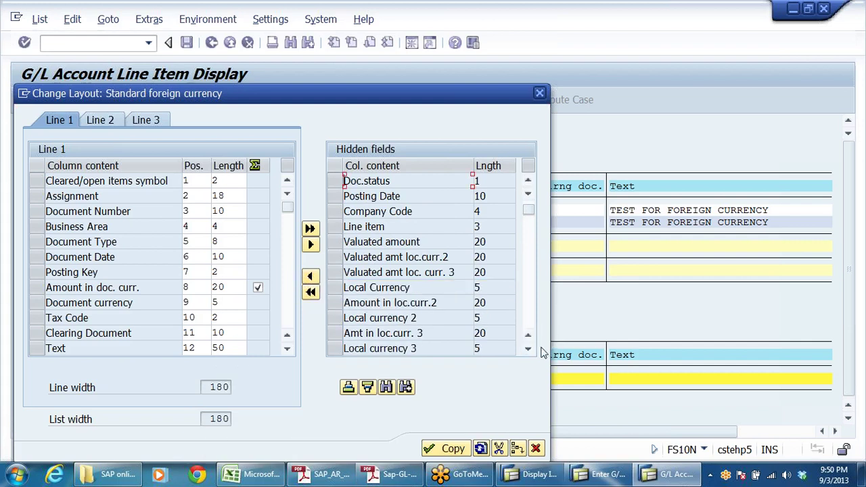
Remove the Text column from the USD line item layout and apply the layout
click(35, 349)
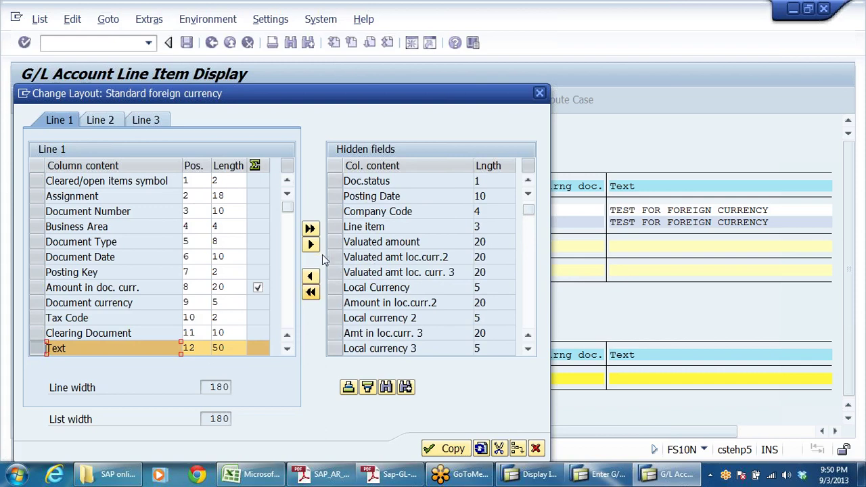
click(311, 246)
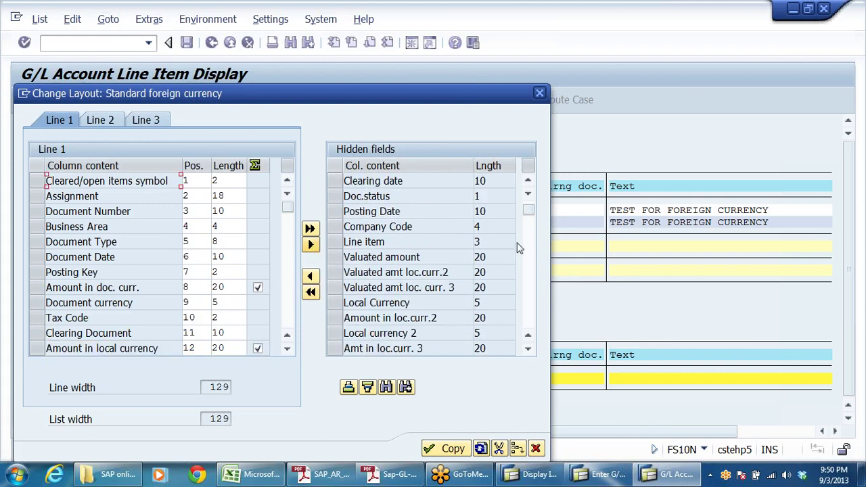
click(449, 449)
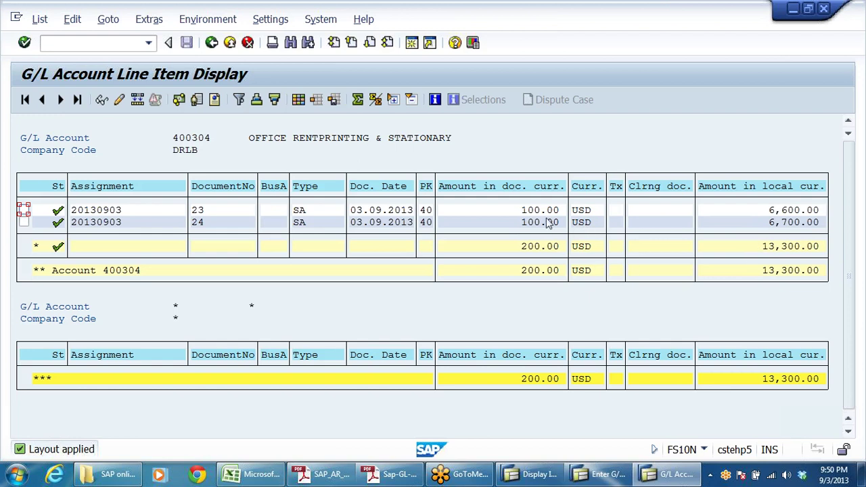
Examine the local currency amounts of the two USD line items and return to the balance display
click(779, 211)
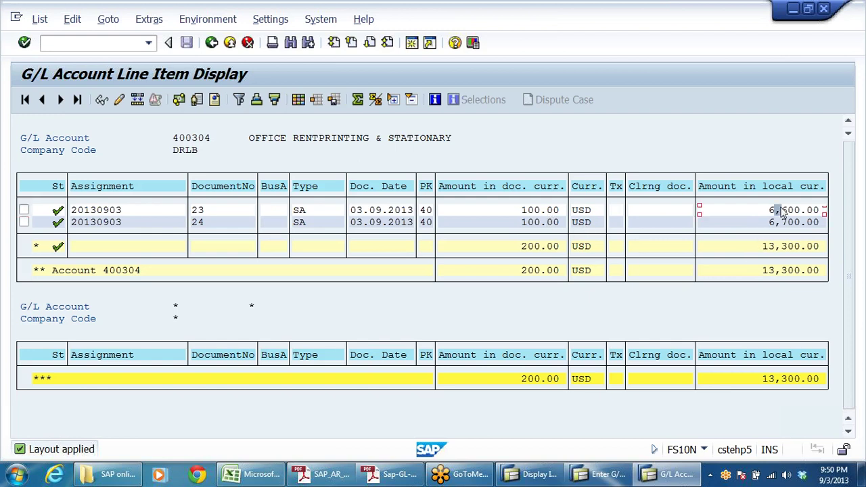
click(778, 223)
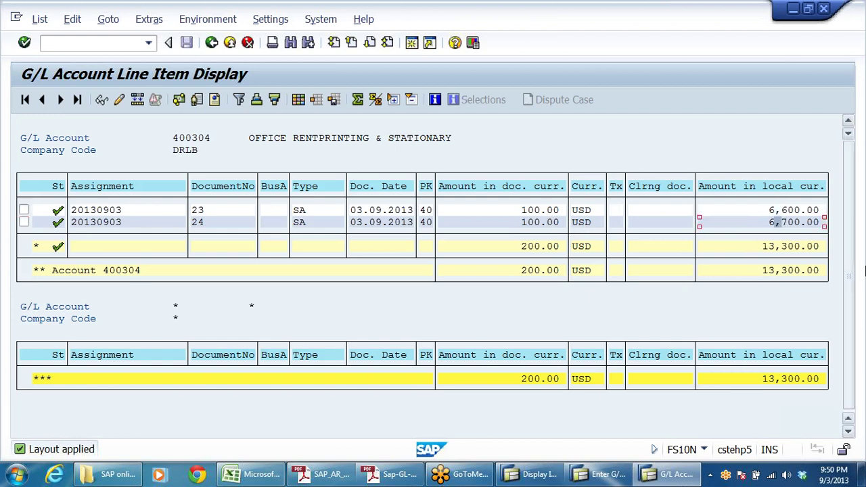
click(230, 42)
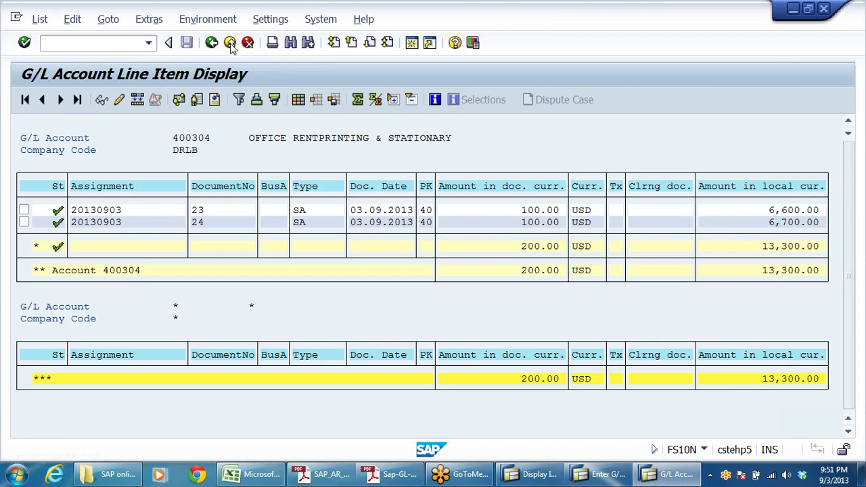
Switch the account balance display to documents in GBP and open the period 6 line items
click(331, 100)
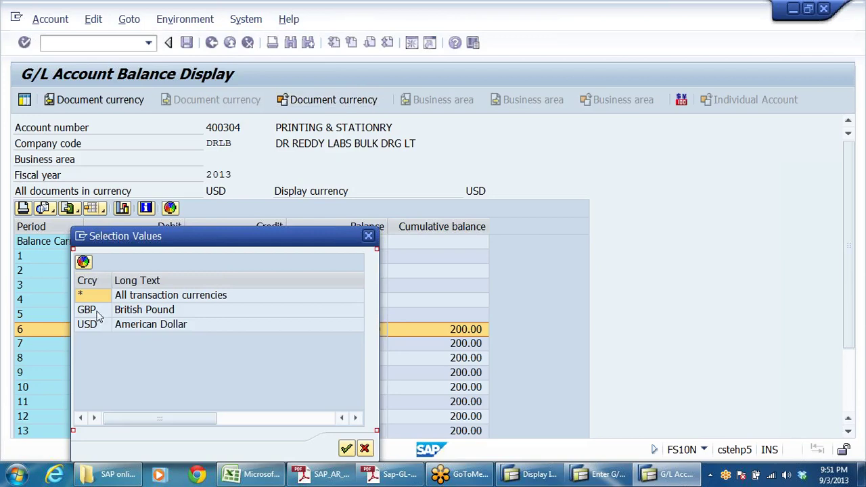
click(95, 311)
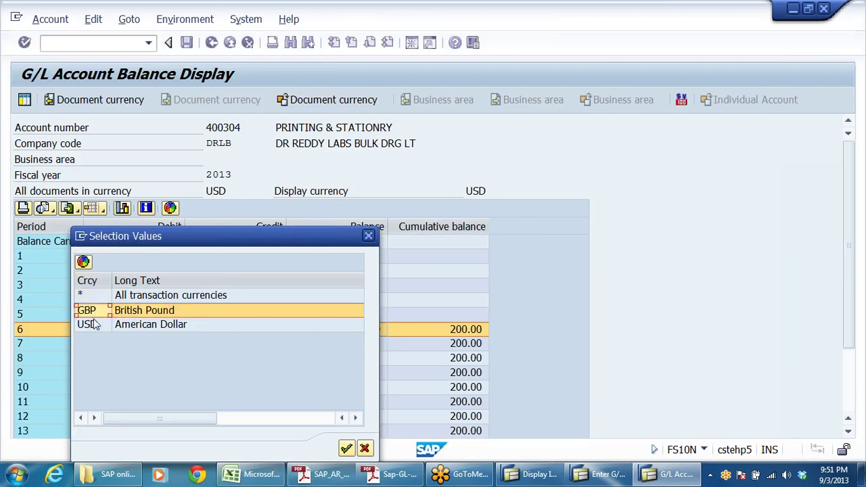
double_click(96, 311)
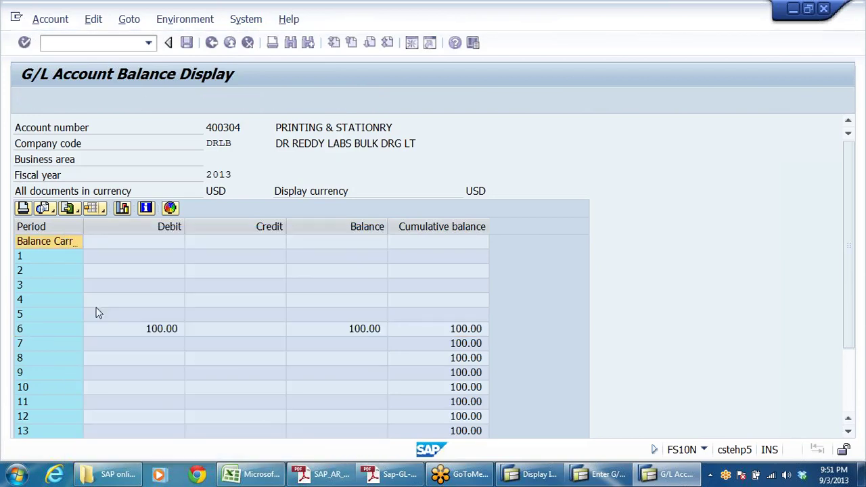
double_click(369, 329)
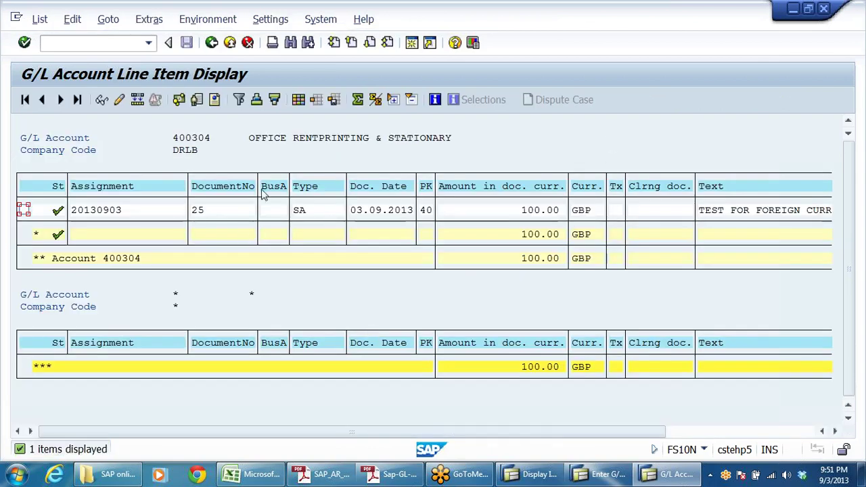
Remove the Text column from the GBP line item layout
click(298, 100)
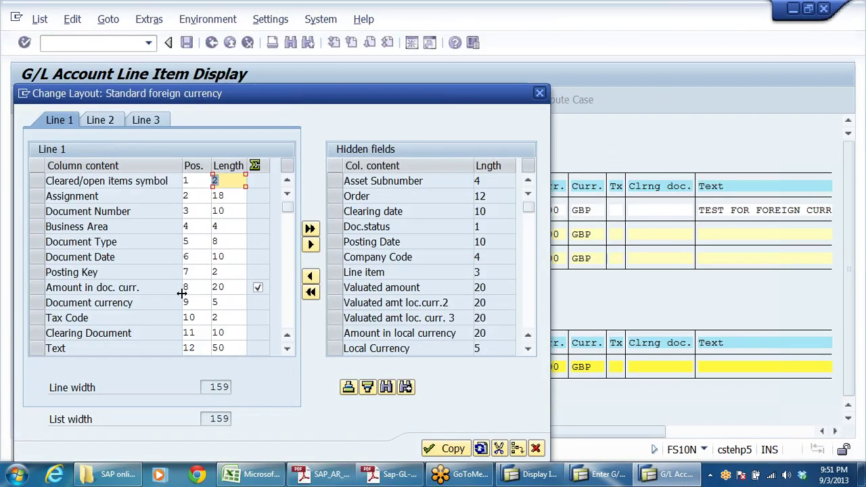
click(37, 348)
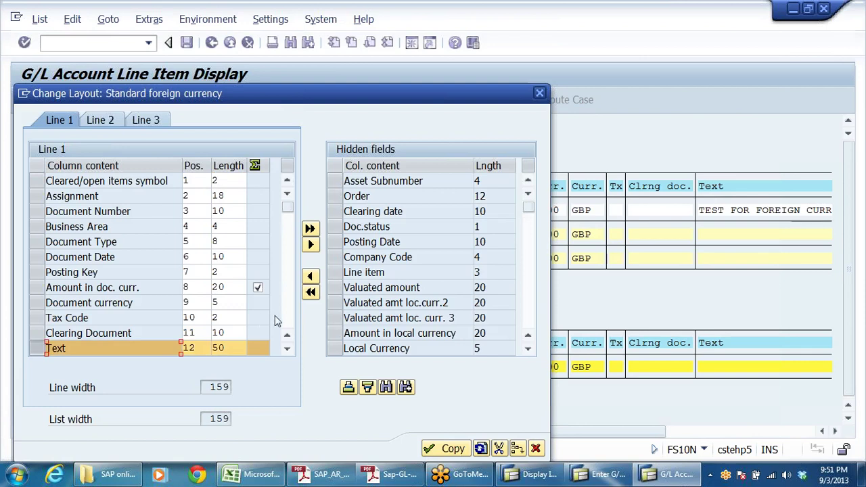
click(311, 245)
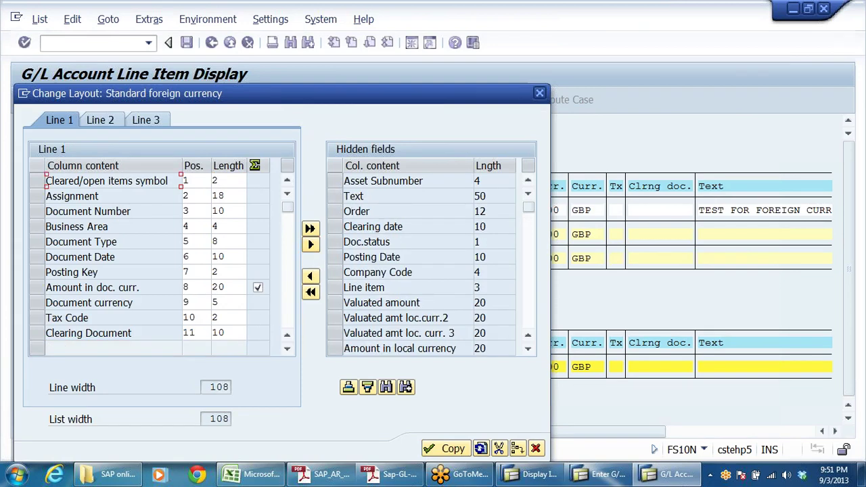
Add the Amount in local currency and Local Currency fields to the GBP line item layout and apply it
click(333, 350)
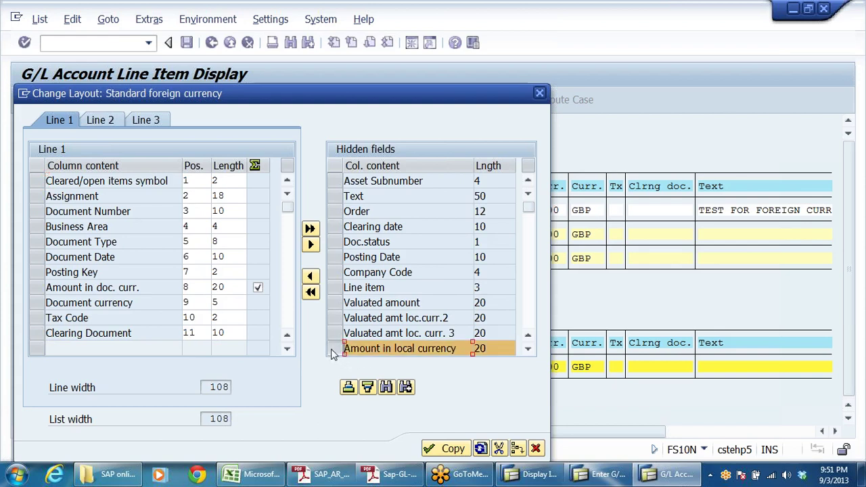
click(310, 277)
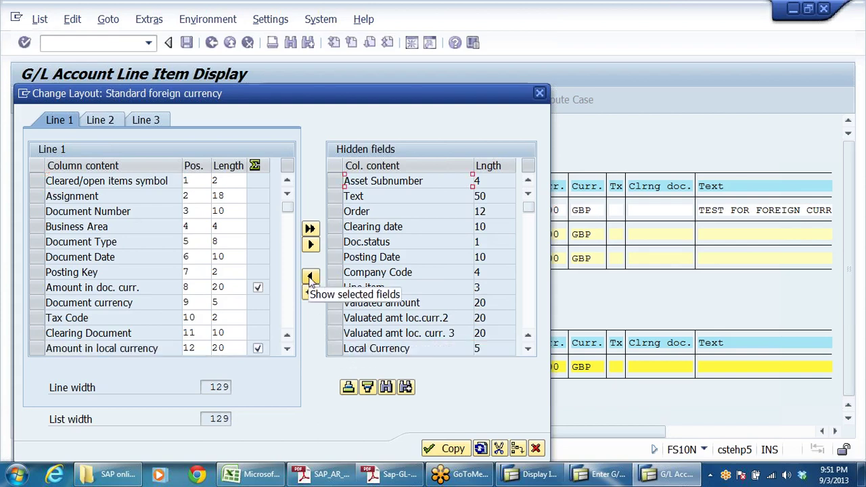
click(335, 350)
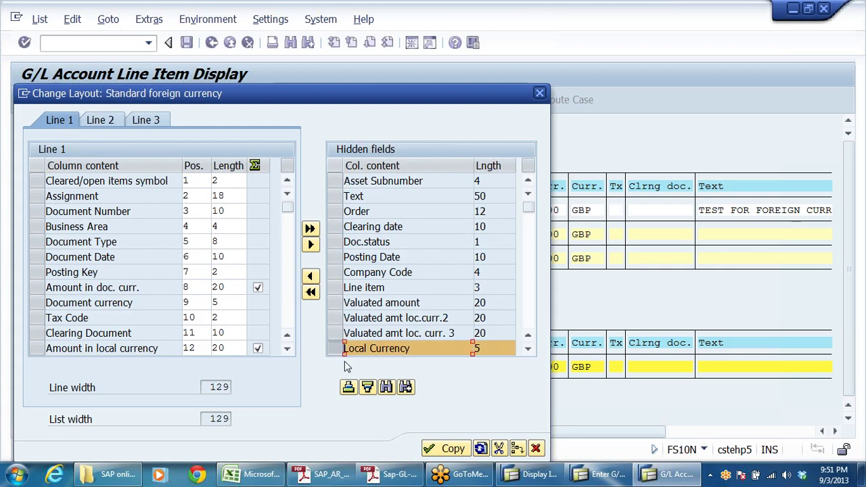
click(308, 278)
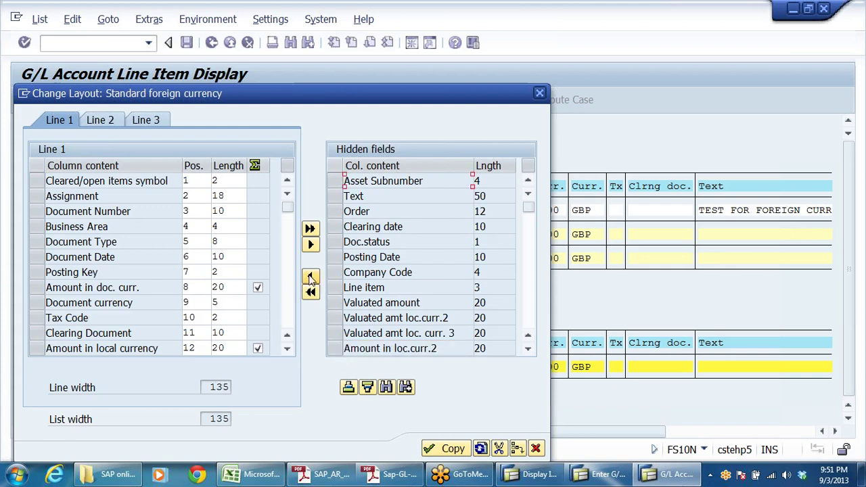
click(441, 449)
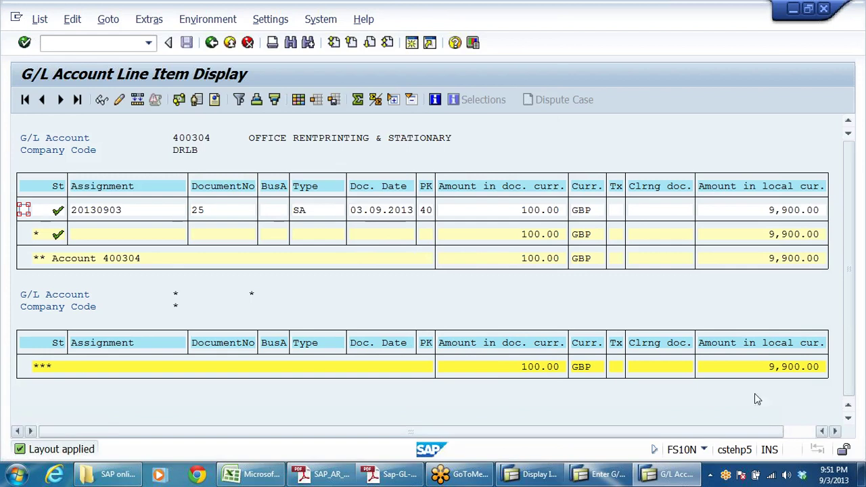
Examine the GBP line item's document amount, local currency amount and local currency, and return to the balance display
click(836, 431)
click(836, 431)
click(837, 431)
click(837, 431)
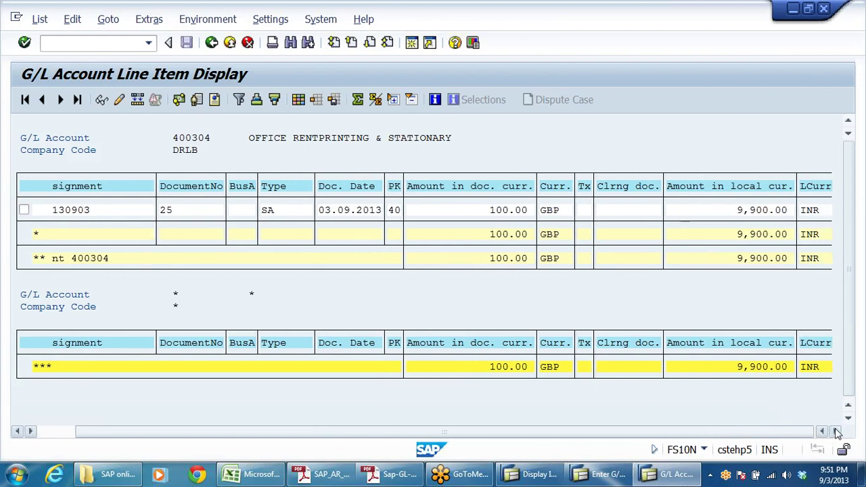
click(837, 431)
click(516, 217)
click(742, 213)
click(816, 212)
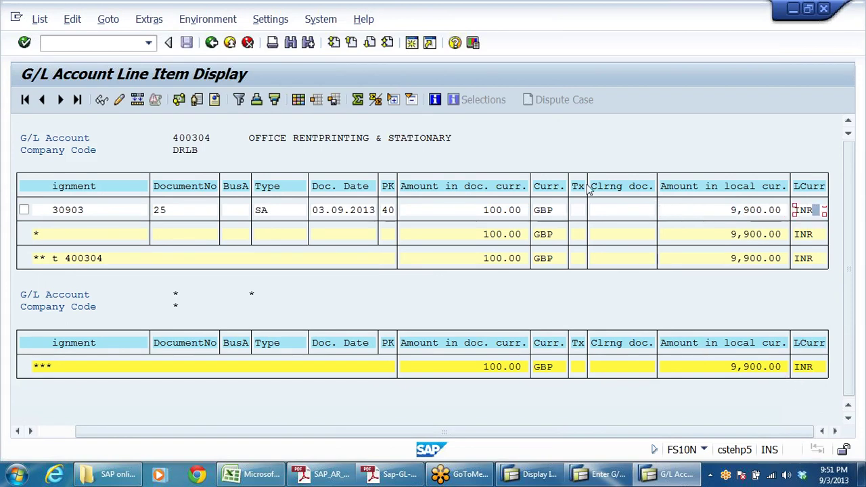
click(212, 42)
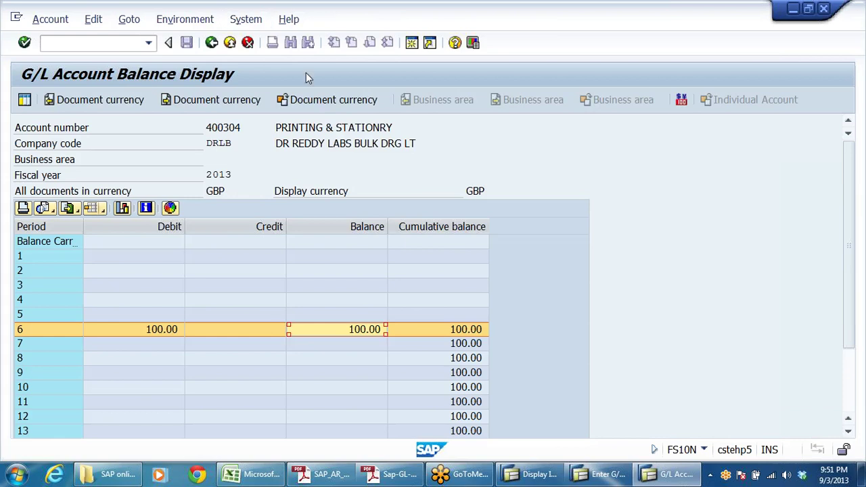
Switch the account balance display to all transaction currencies, select the period 6 balance, and leave the display
click(332, 100)
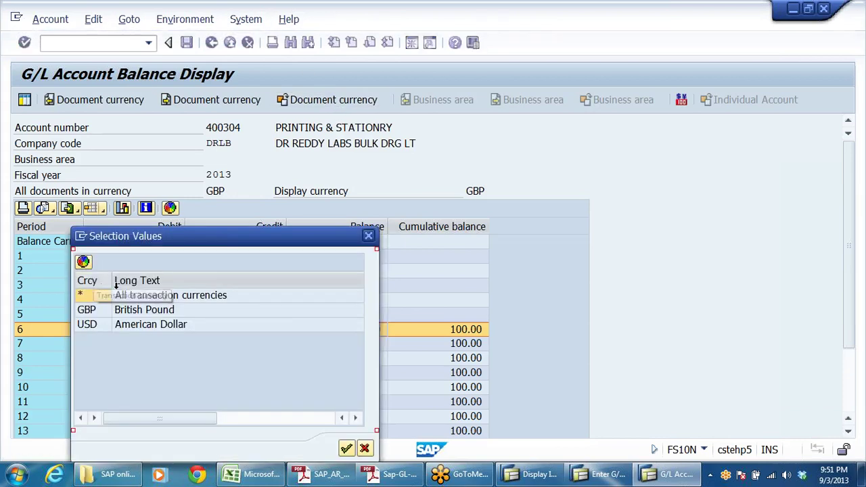
double_click(130, 298)
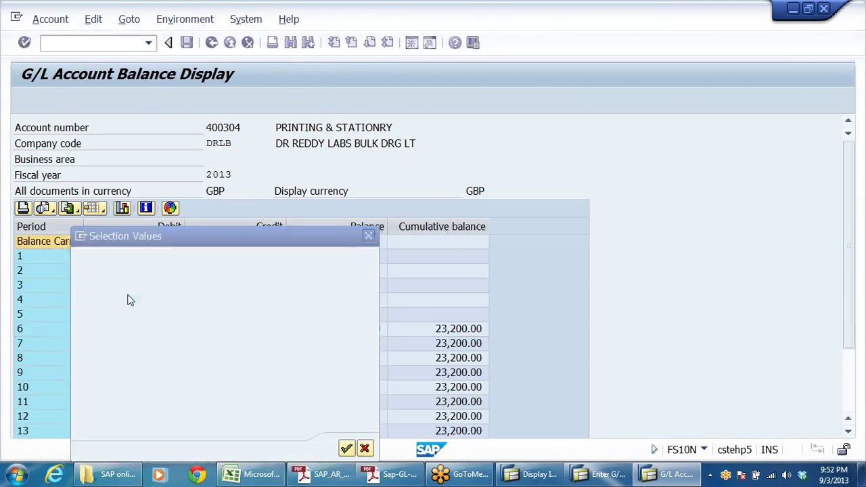
click(370, 334)
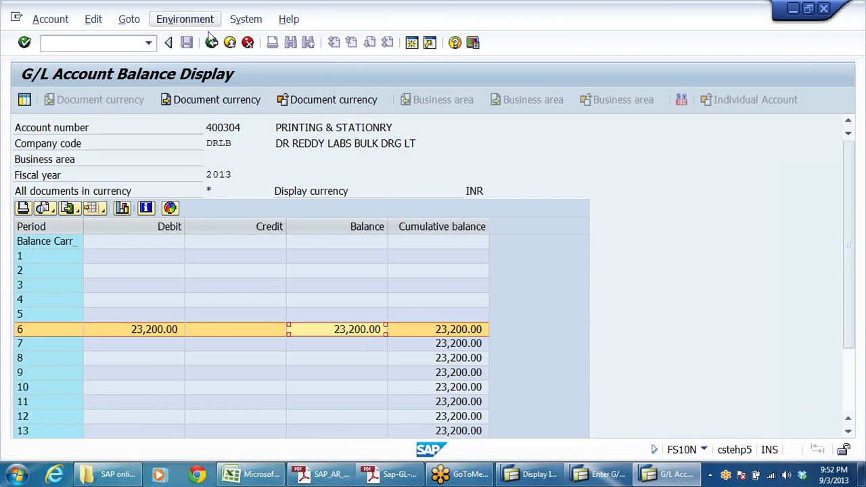
click(212, 43)
click(211, 43)
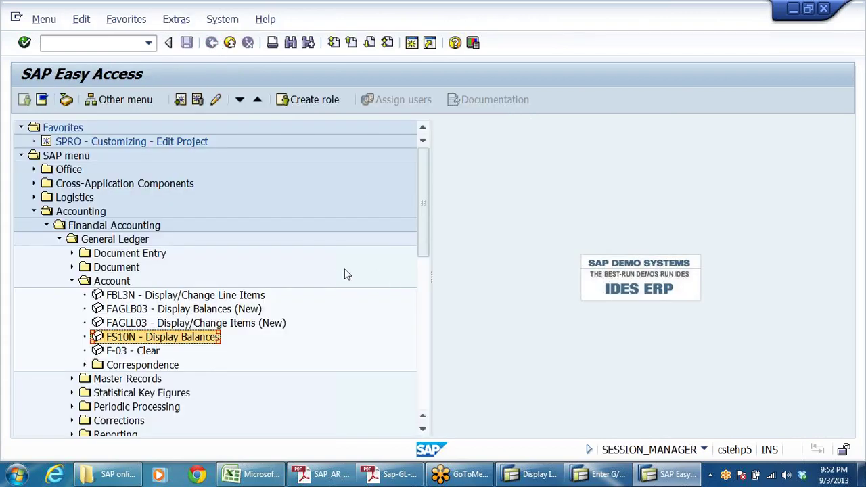
Open the Enter Exchange Rates activity in the IMG, examine the first direct quotations for GBP and EUR, and return to the IMG
click(531, 474)
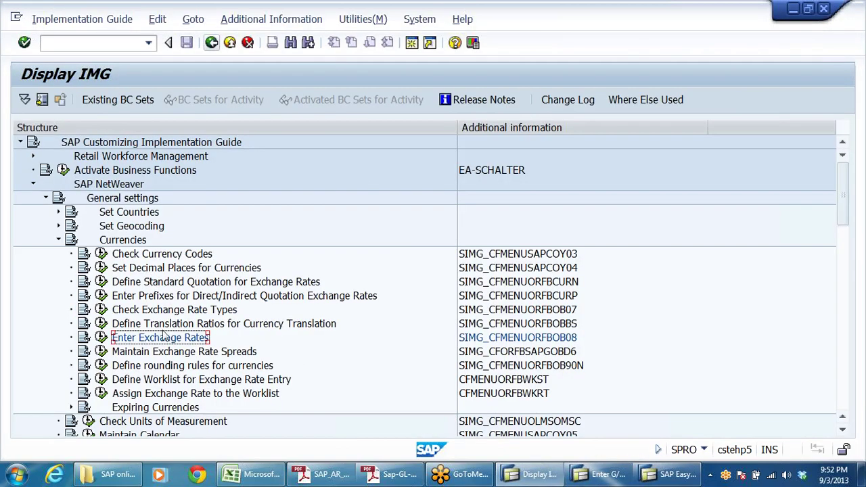
click(101, 337)
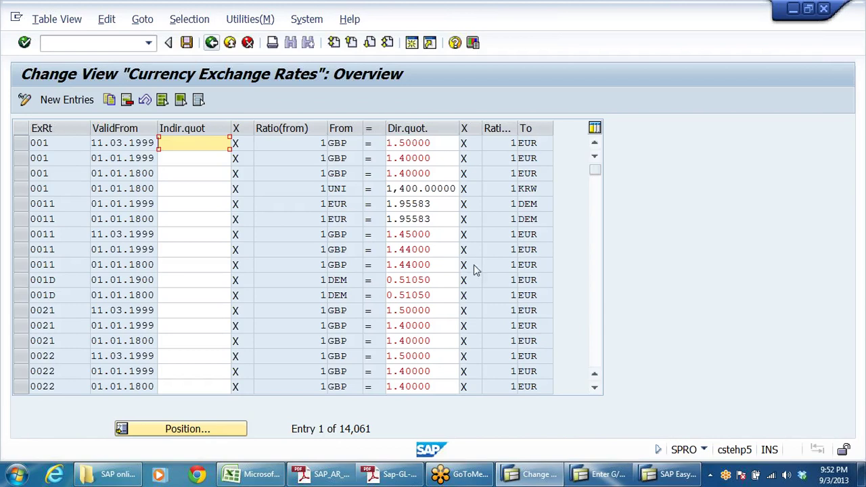
click(413, 158)
double_click(409, 143)
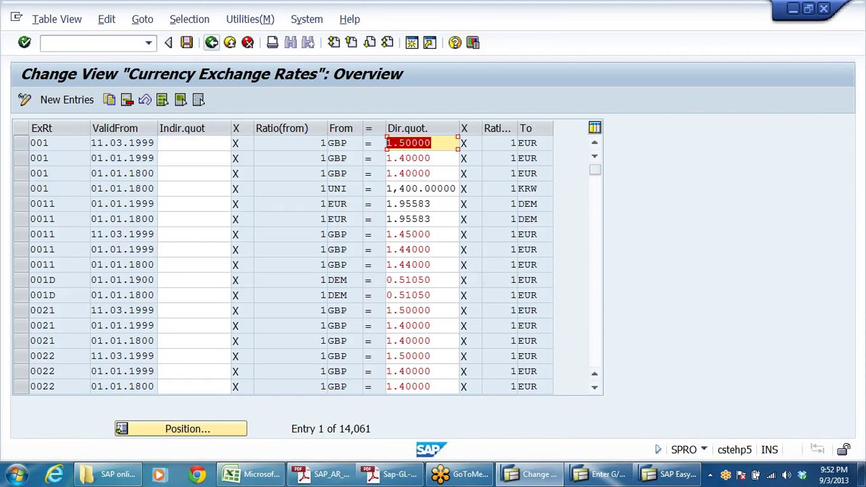
double_click(409, 158)
double_click(408, 173)
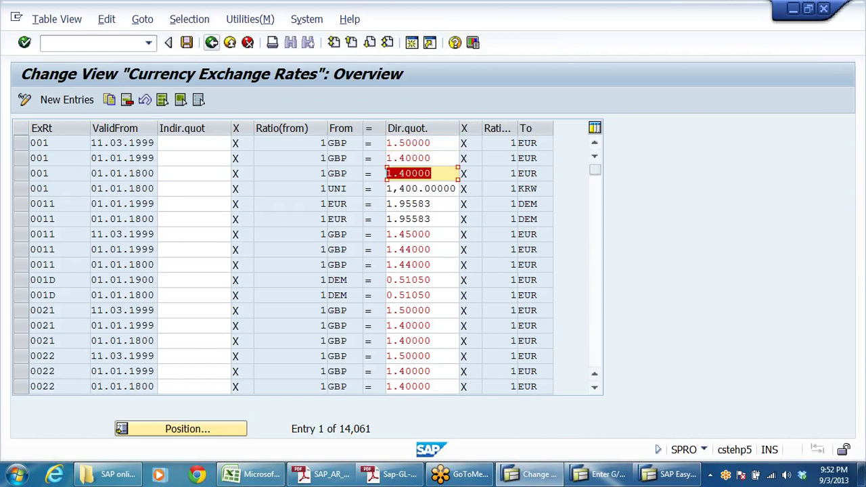
click(431, 204)
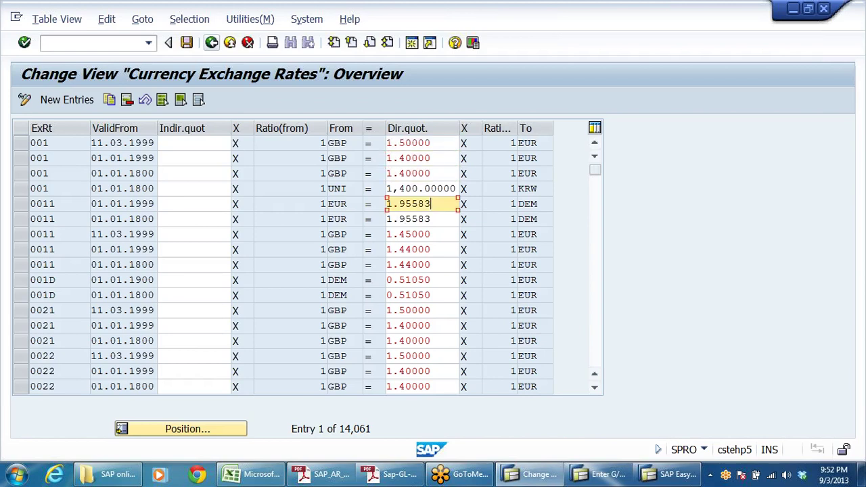
click(212, 43)
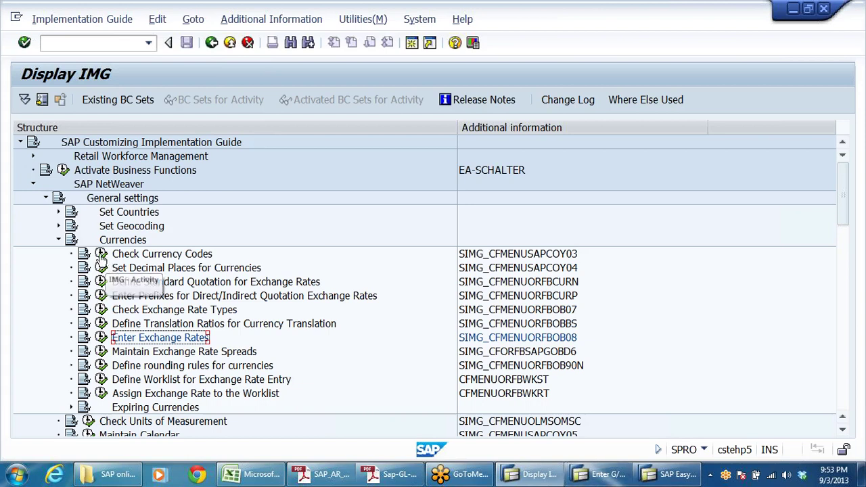
Reopen the exchange rate table, inspect the 01.01.1999 GBP to EUR direct quotation of rate type 001, and go back
click(101, 338)
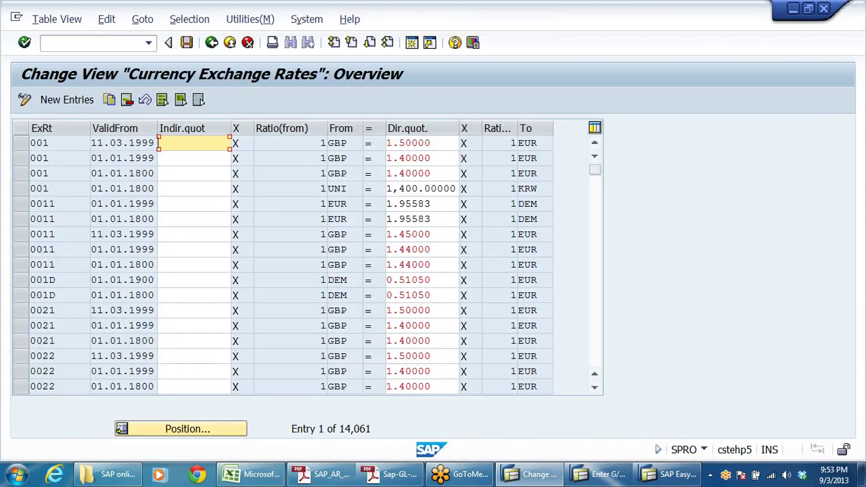
click(420, 158)
drag(431, 158, 386, 157)
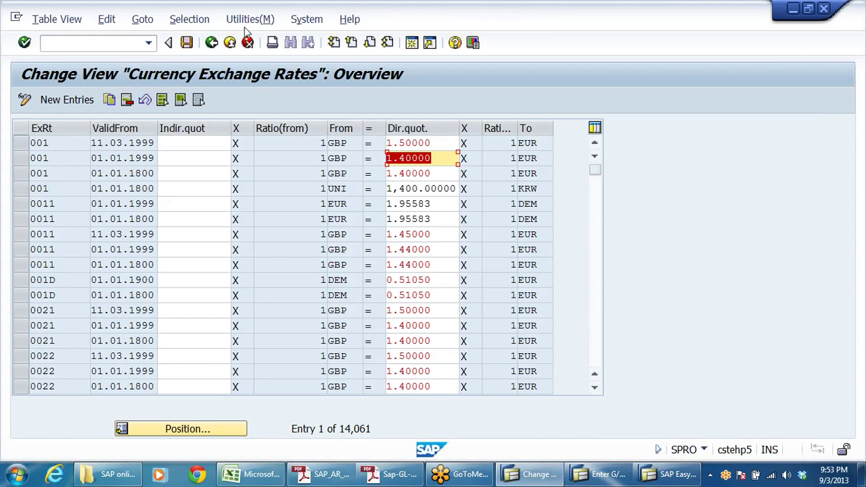
click(212, 43)
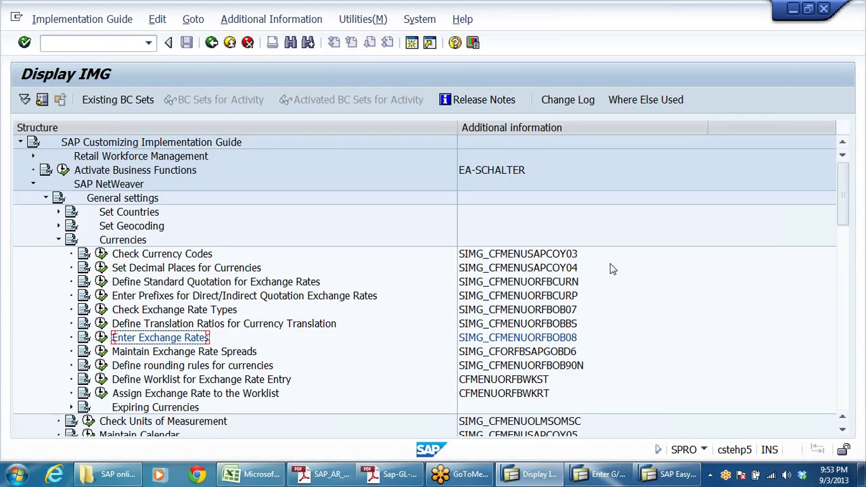
click(611, 472)
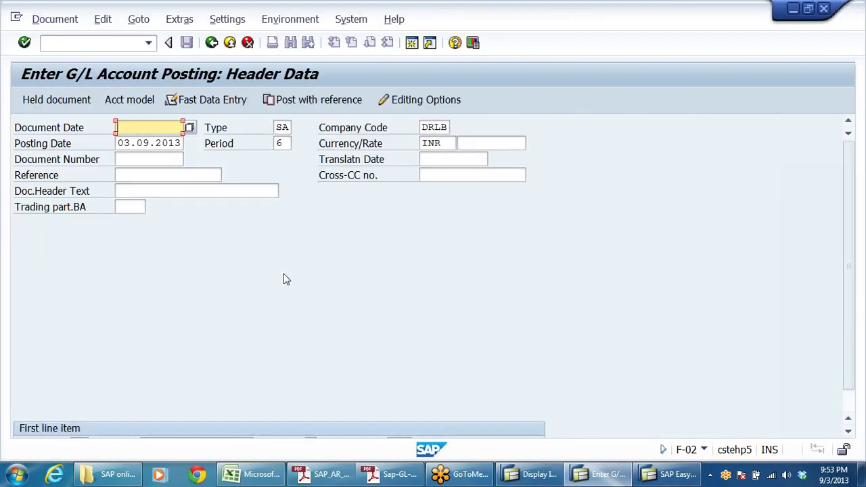
click(671, 475)
key(alt+Tab)
key(Tab)
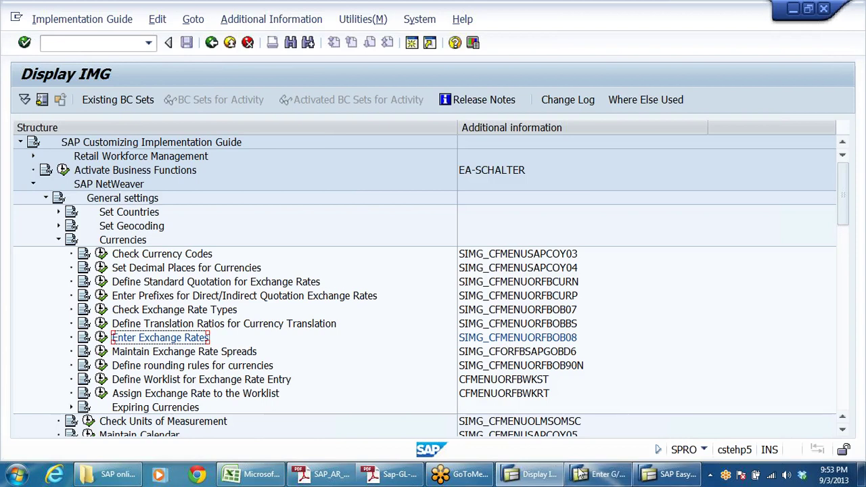
click(580, 473)
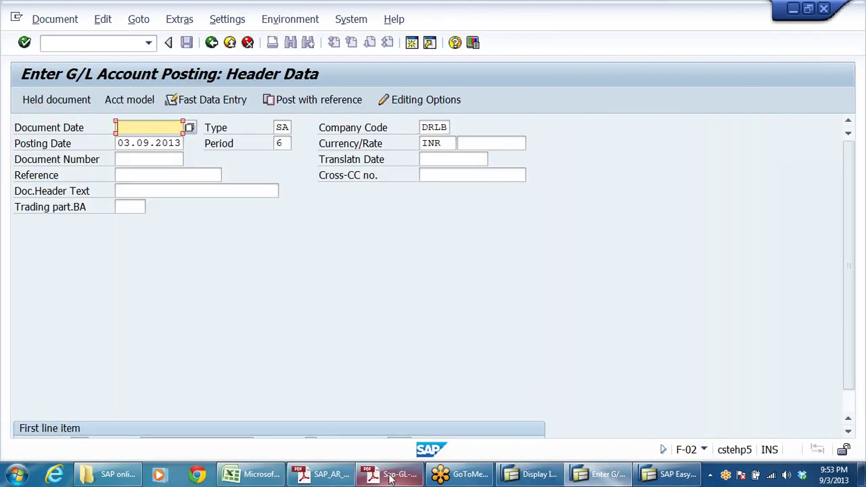
Switch to the Sap-GL PDF in Adobe Reader and review the topics on blocking and unblocking of G/L accounts
mouse_move(391, 477)
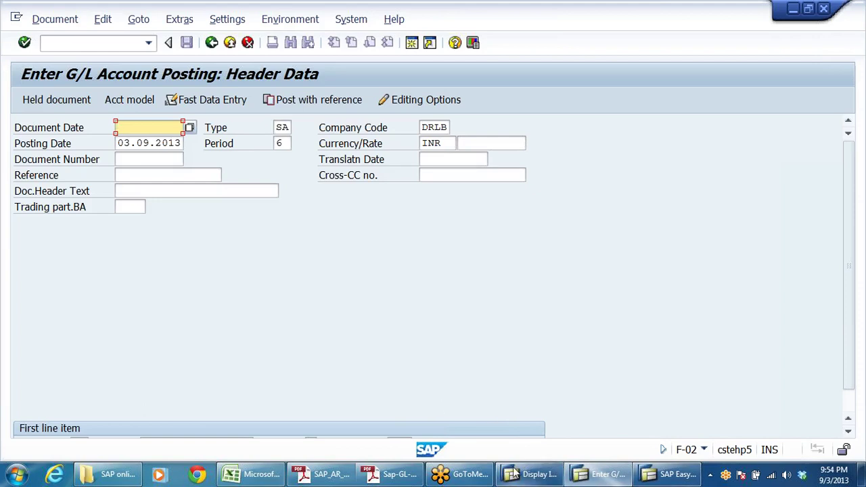
mouse_move(520, 476)
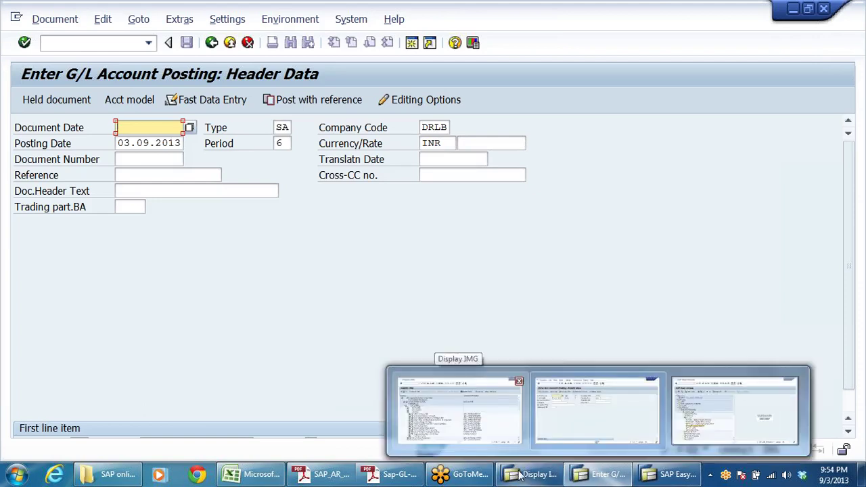
click(396, 474)
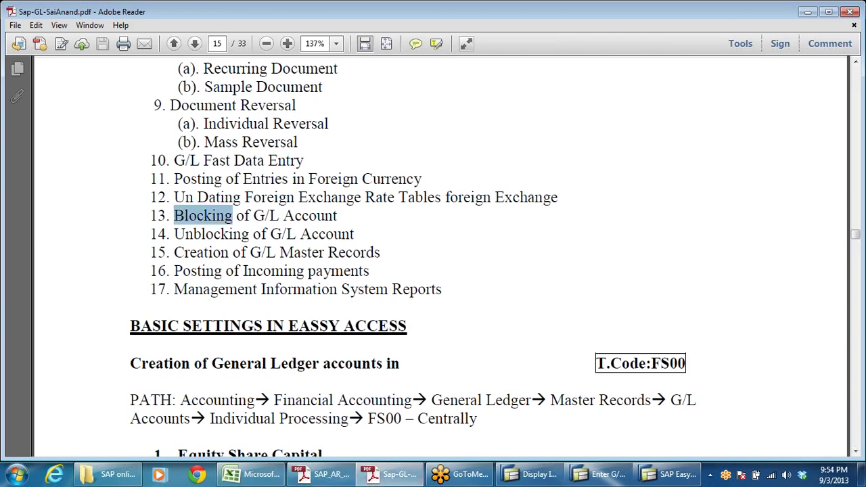
drag(175, 215, 384, 197)
drag(174, 215, 355, 236)
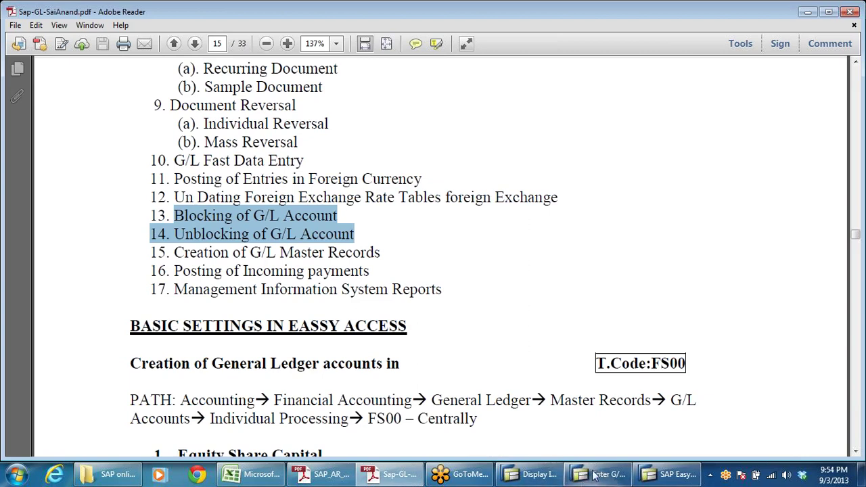
mouse_move(598, 468)
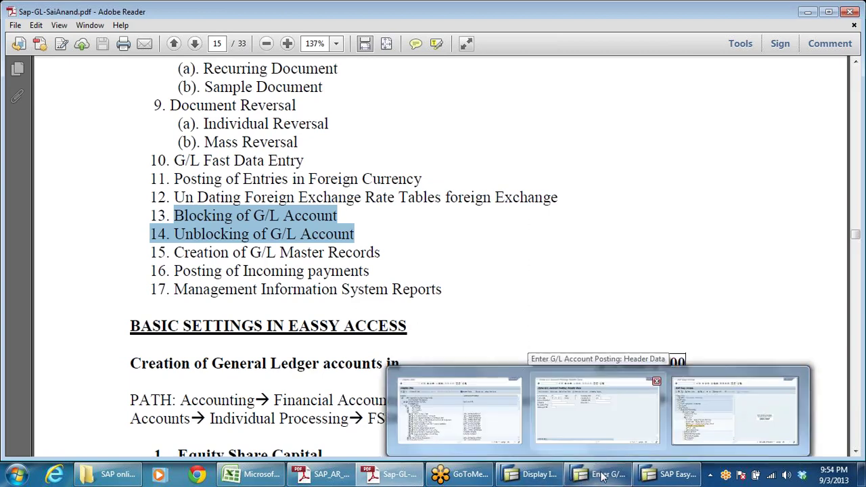
click(279, 215)
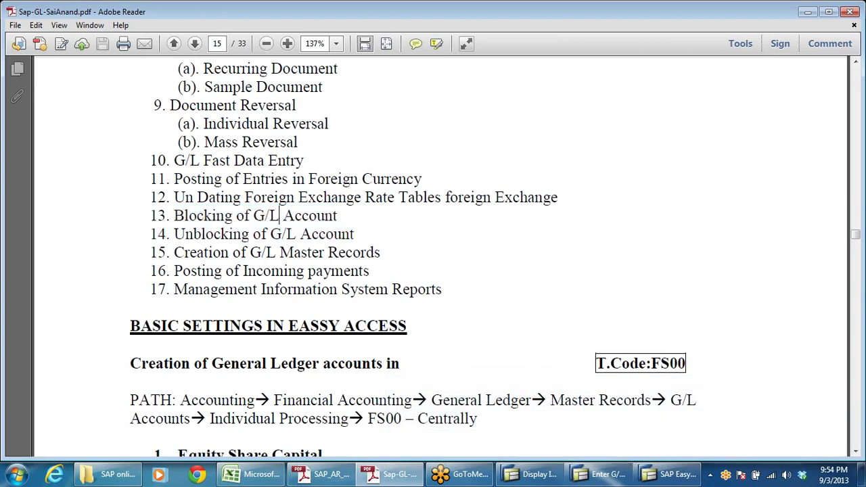
Return to SAP, exit the G/L account posting without keeping its data, and start transaction FS00
click(598, 474)
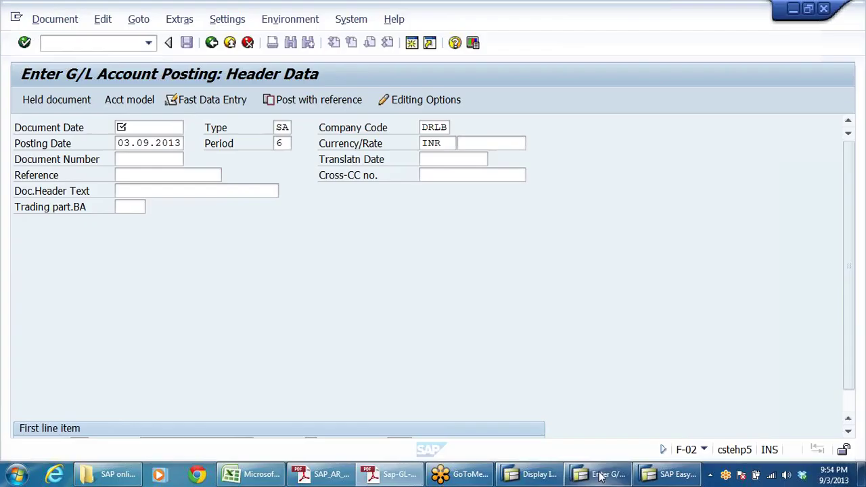
click(230, 42)
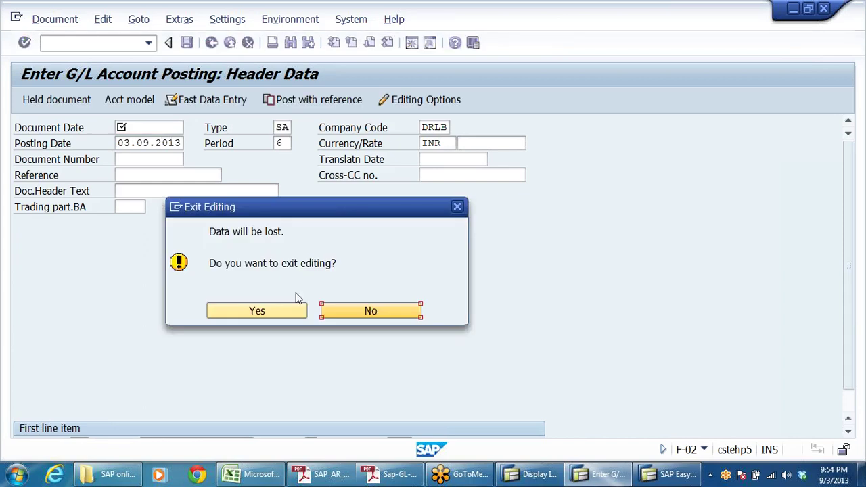
click(277, 311)
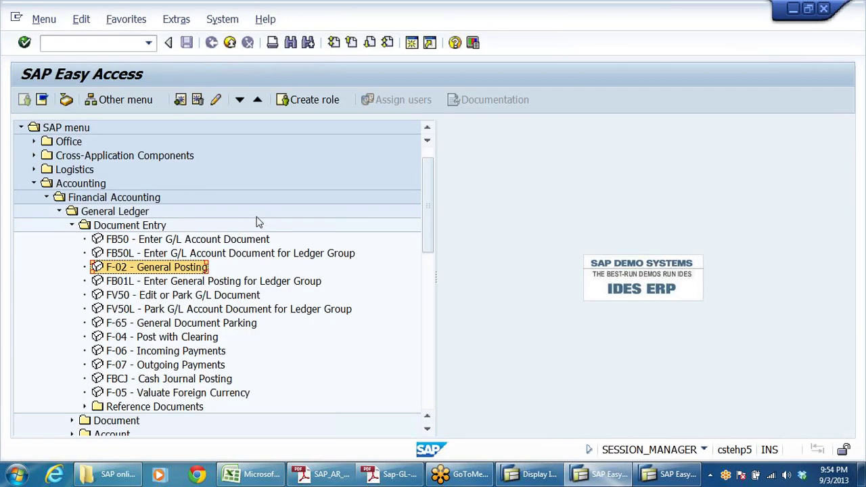
click(45, 43)
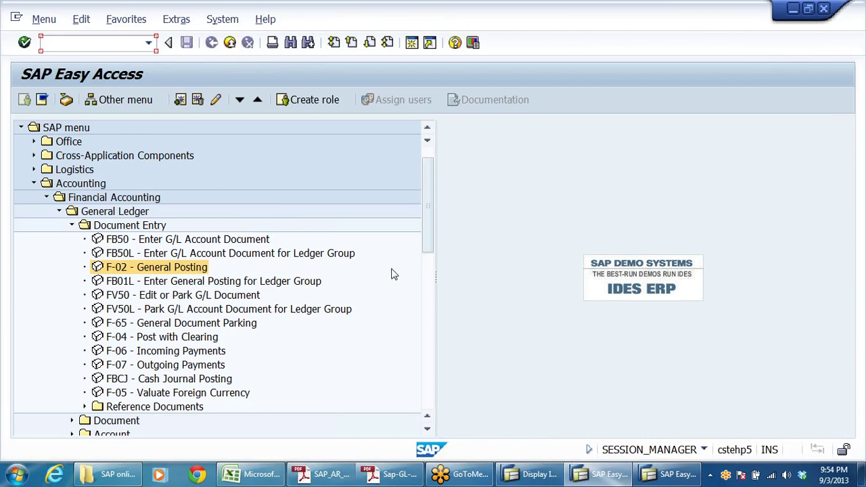
text(00)
key(Return)
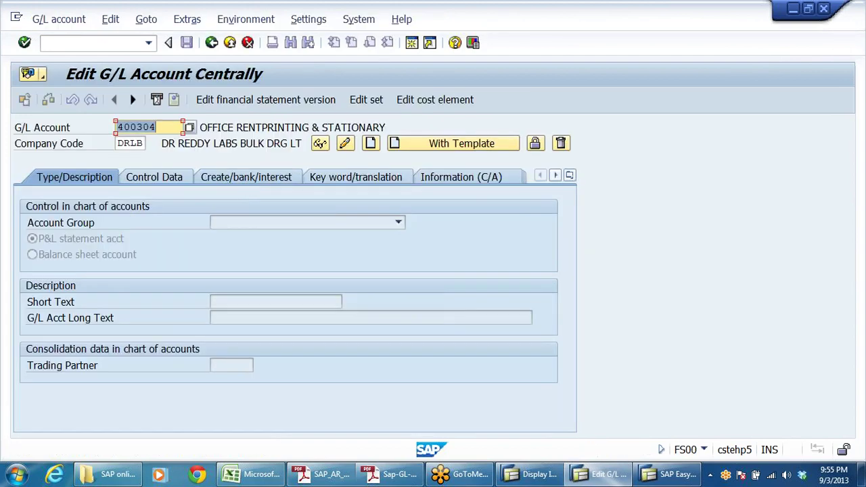
Display G/L account 100001 in company code DRLB and open its block settings
key(BackSpace)
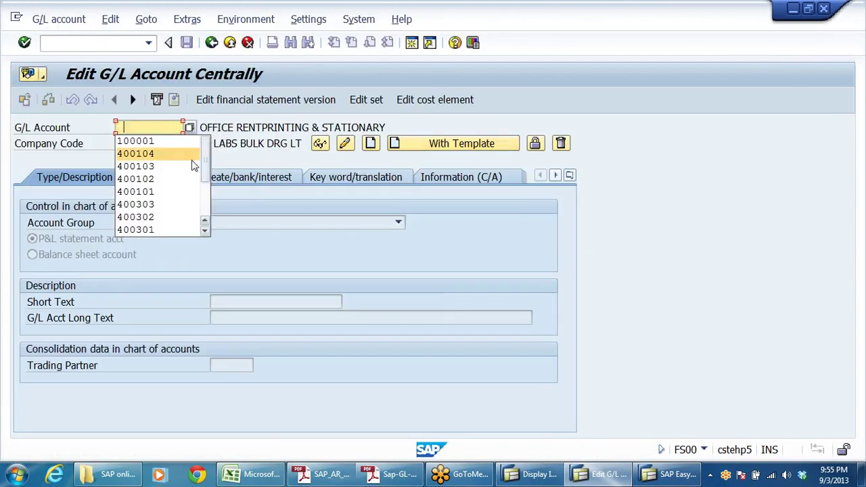
click(159, 144)
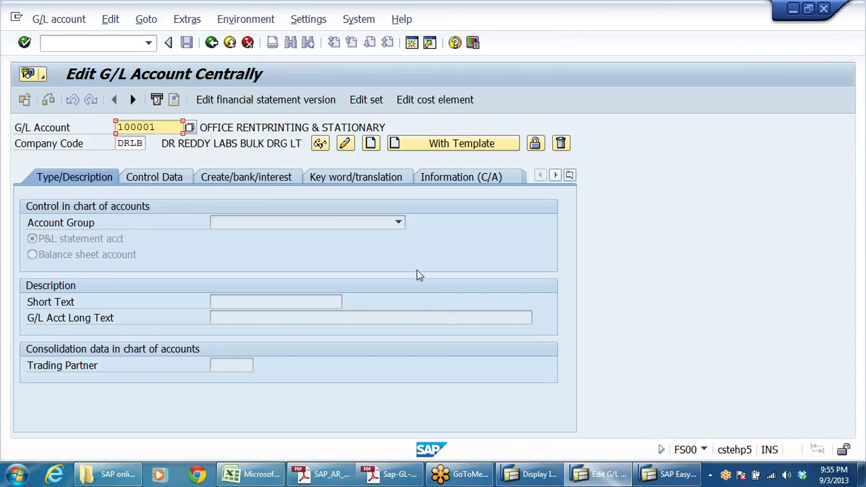
key(Return)
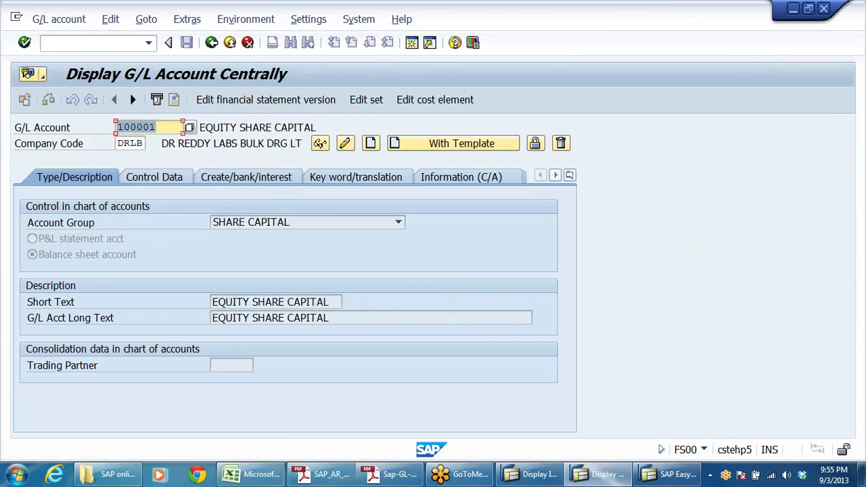
click(59, 19)
click(169, 177)
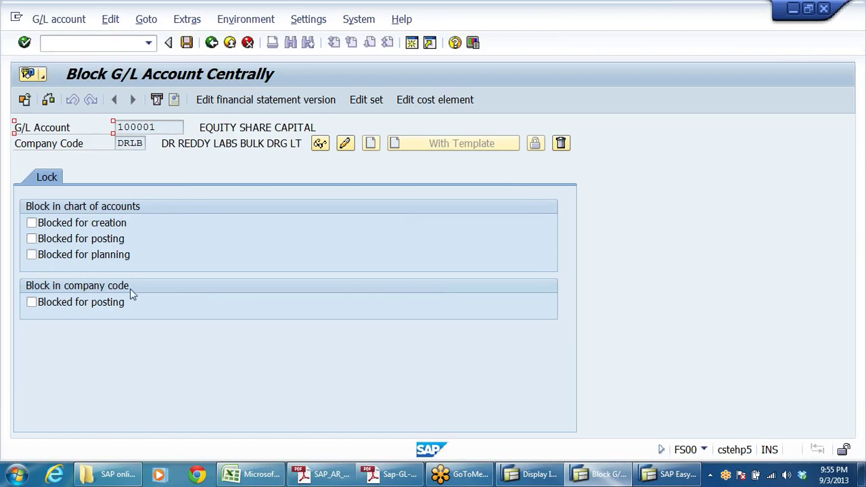
Switch to the DRL_GRP workbook in Excel and examine the chart of accounts and company codes on the ORG STRUCTURE sheet
click(254, 474)
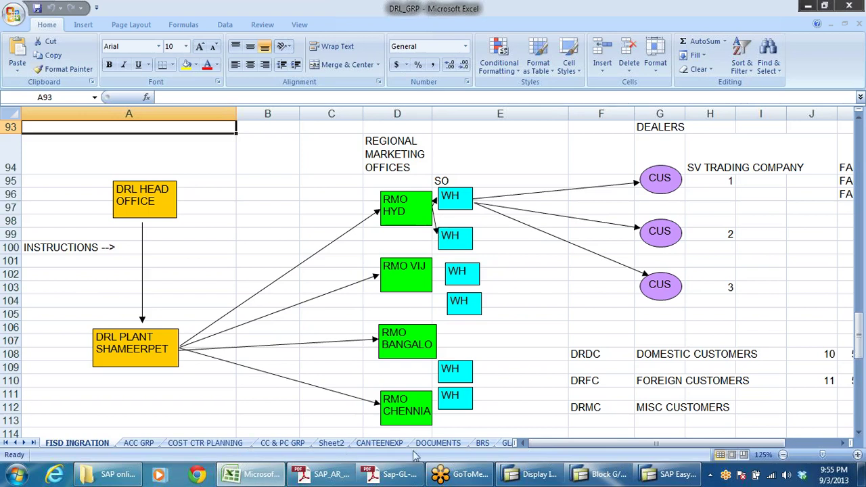
click(504, 445)
click(502, 445)
scroll(467, 379, up, 17)
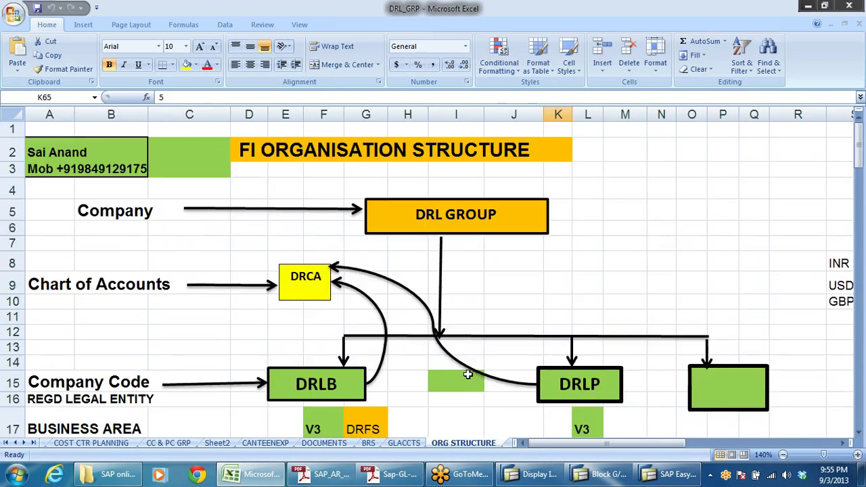
scroll(722, 210, down, 1)
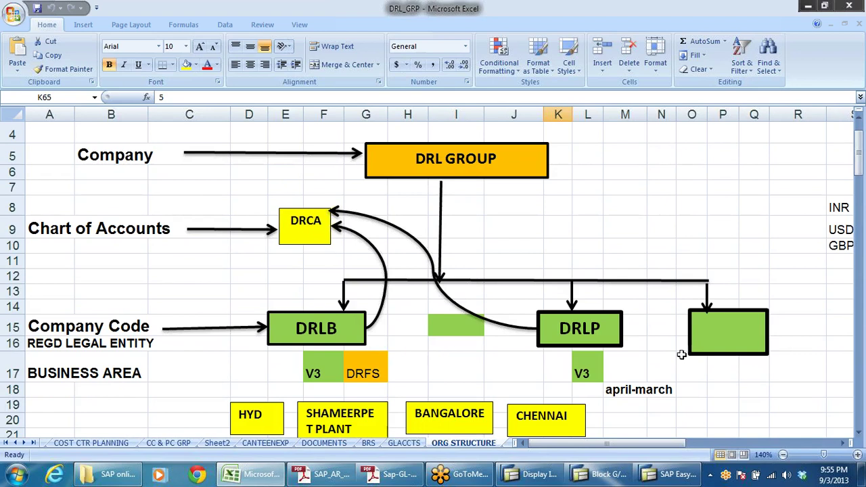
click(312, 232)
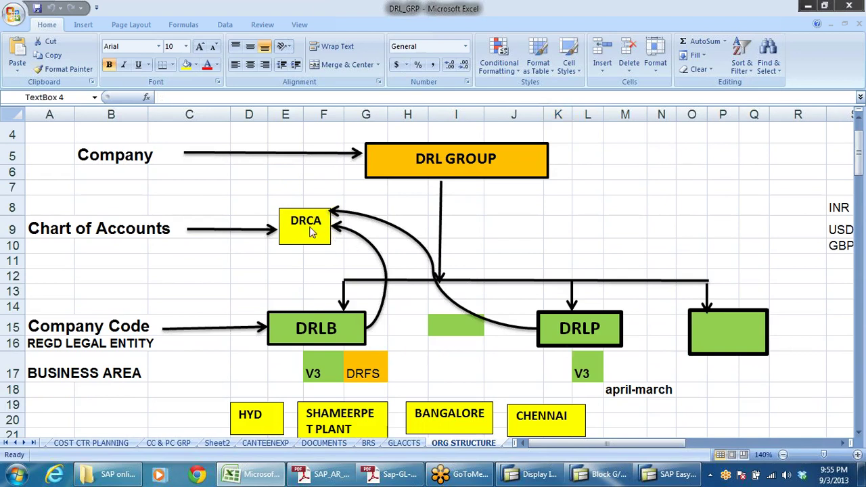
Return to SAP, block account 100001 for posting only in company code DRLB, not in the chart of accounts, and save
key(alt+Tab)
click(39, 239)
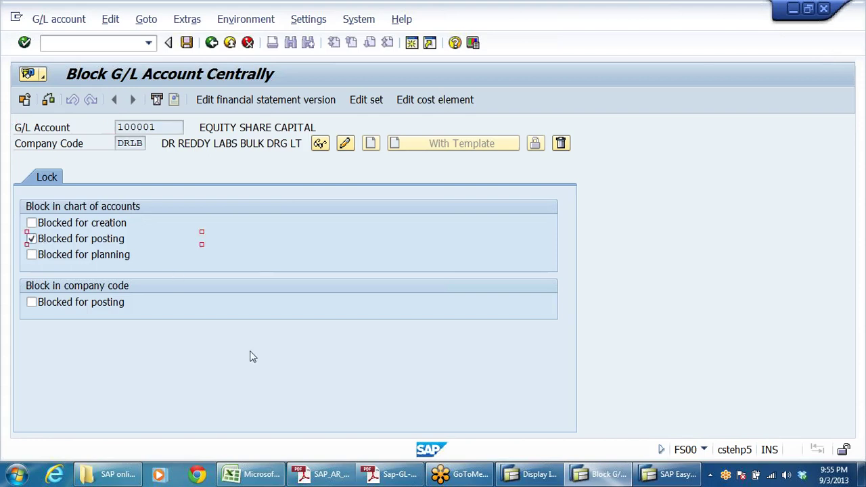
key(alt+Tab)
key(alt+Tab)
key(shift+Tab)
click(32, 239)
click(31, 302)
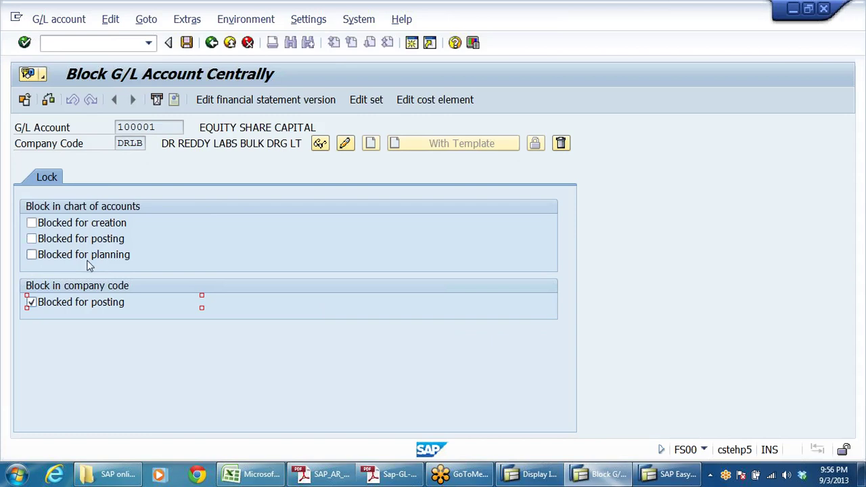
click(187, 42)
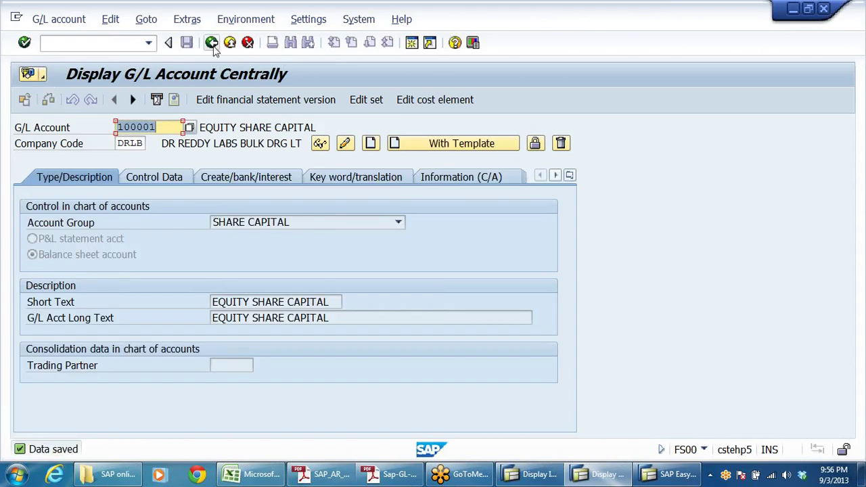
Reopen the block settings of account 100001 to check the company code posting block, and leave the transaction
click(38, 21)
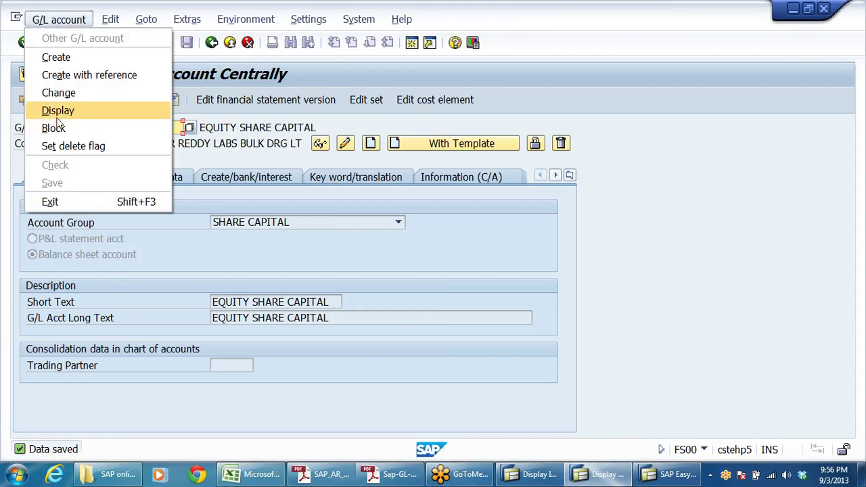
click(54, 130)
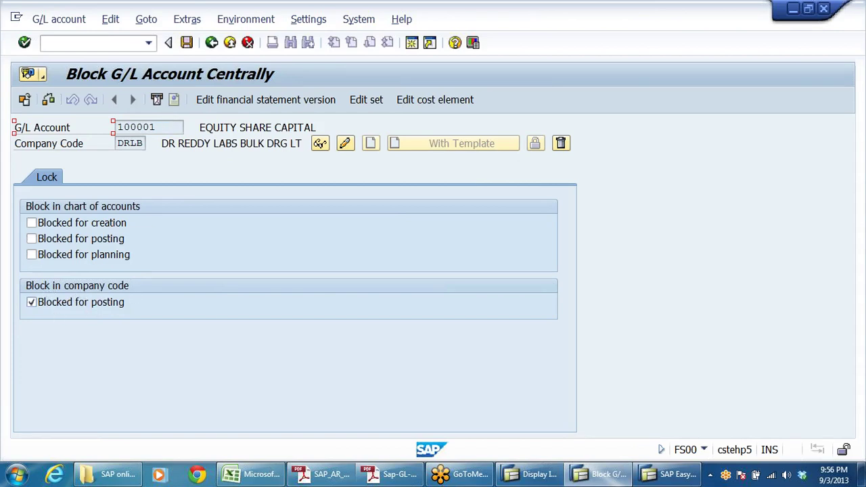
double_click(130, 144)
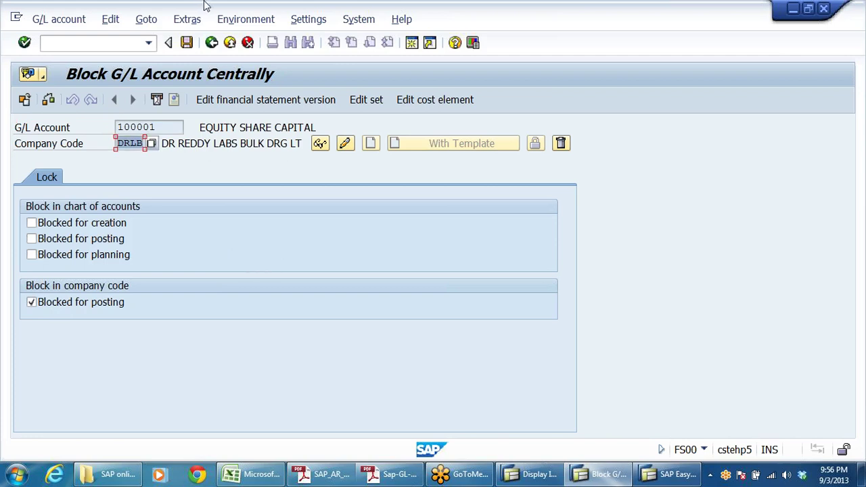
click(248, 42)
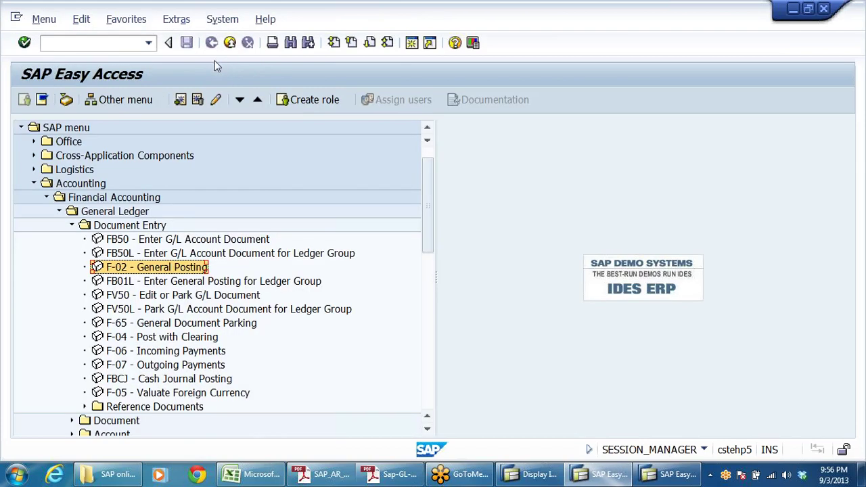
Start General Posting F-02 and try to enter account 100001 as the first line item with posting key 40
double_click(137, 273)
text(0)
key(Down)
key(Return)
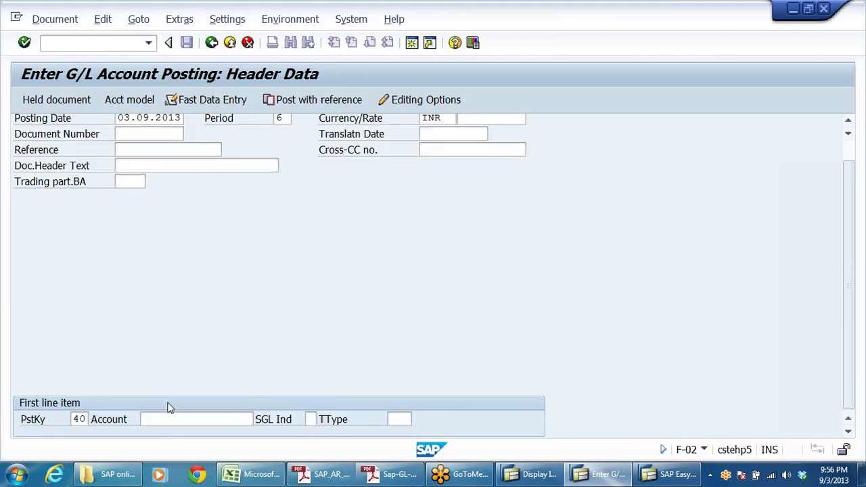
click(169, 419)
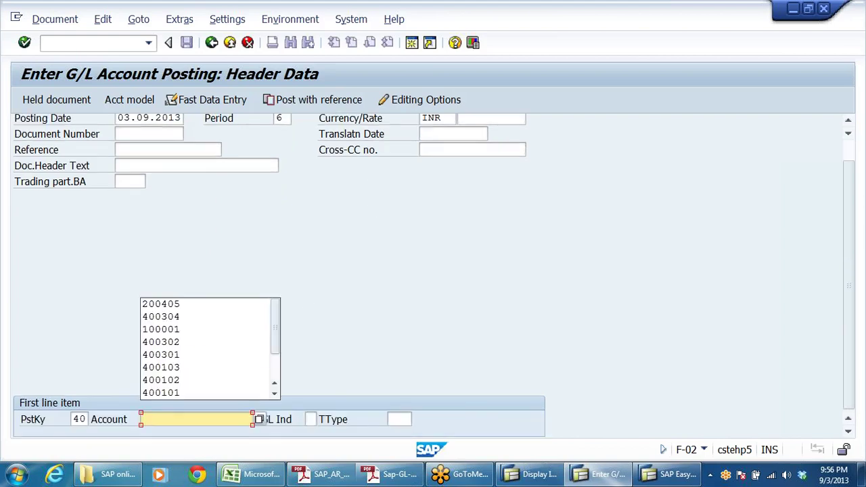
click(199, 331)
key(Return)
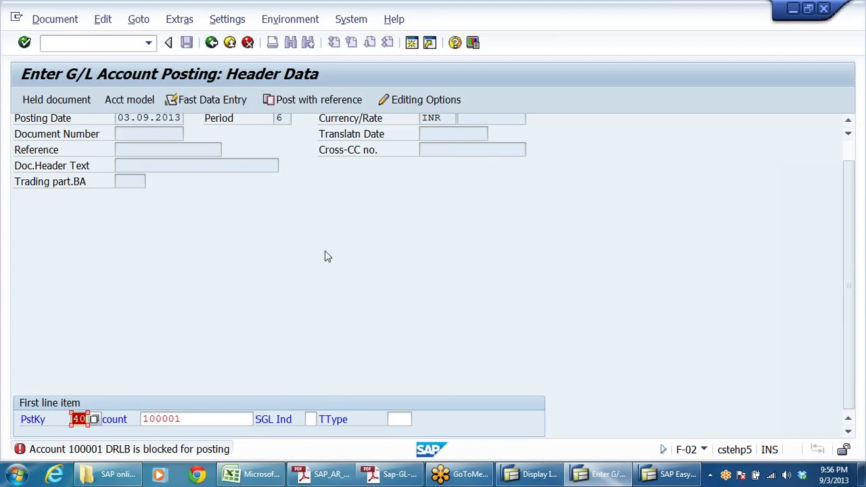
Exit the general posting without keeping its data and start transaction FS00
scroll(281, 241, up, 1)
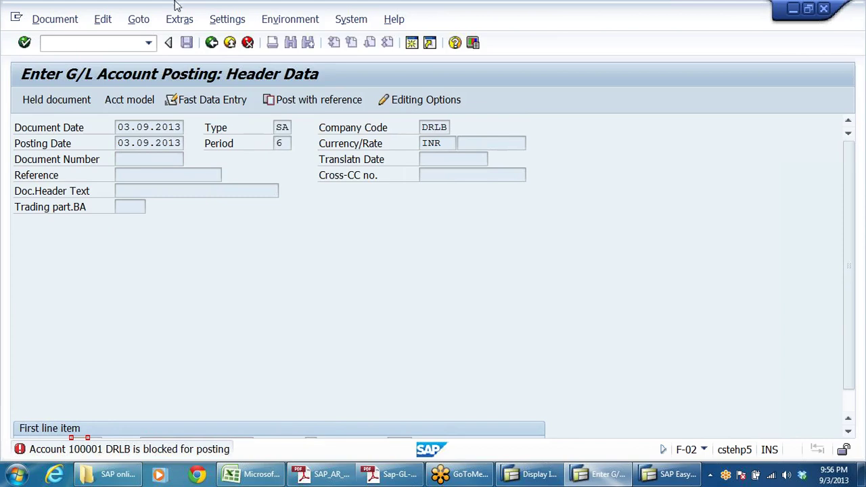
click(230, 42)
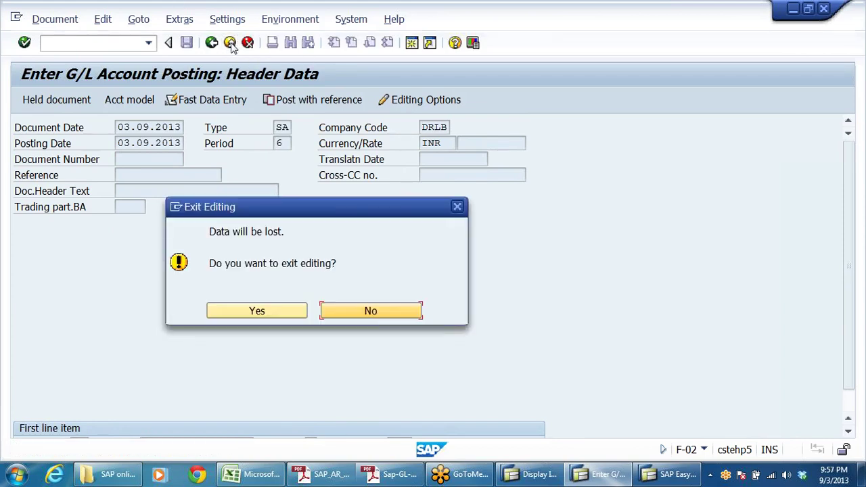
click(259, 314)
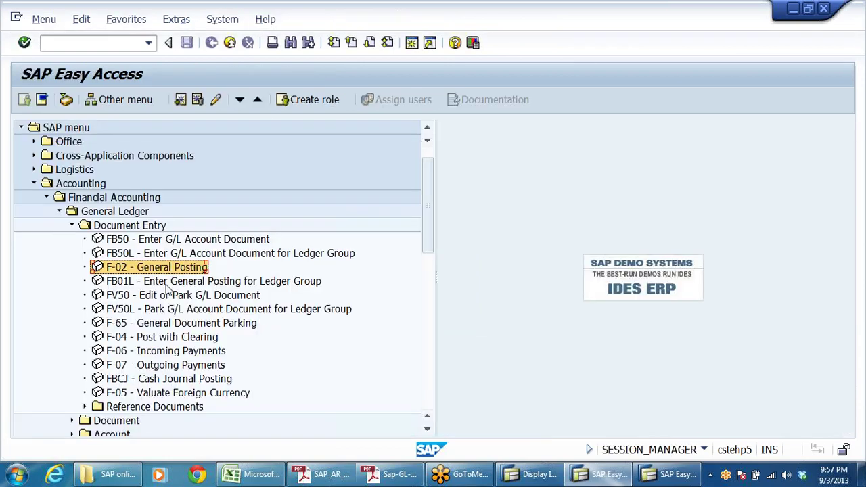
click(148, 44)
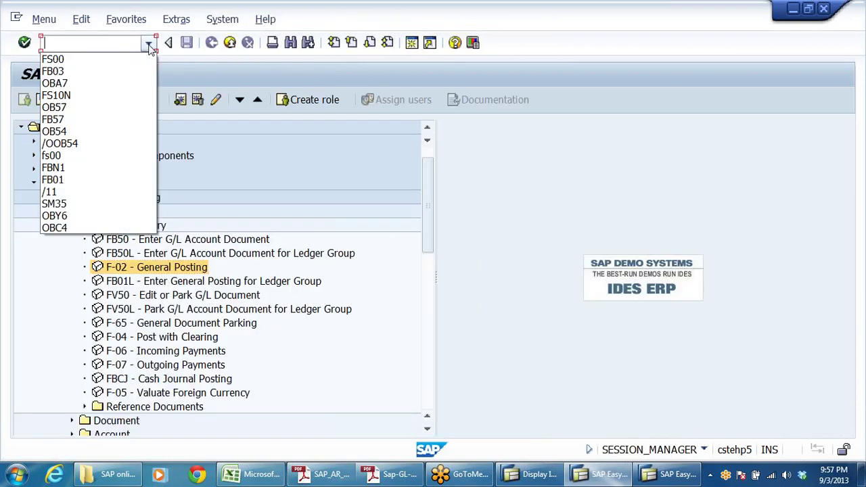
click(60, 63)
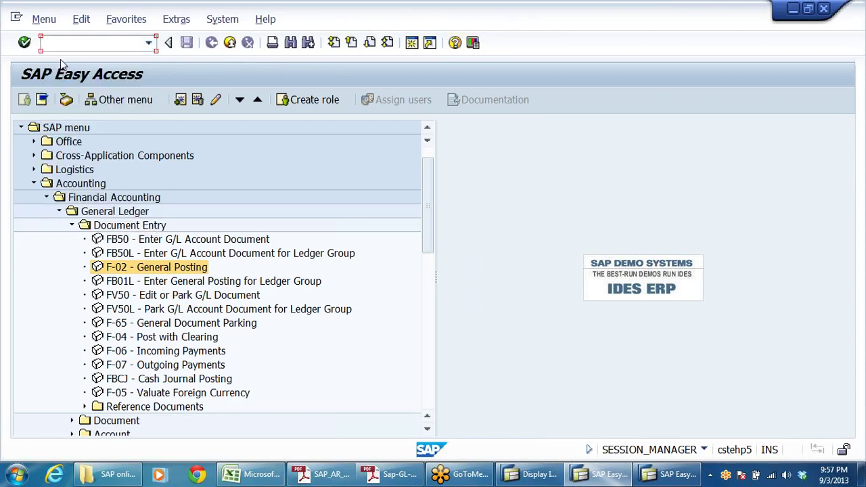
key(Return)
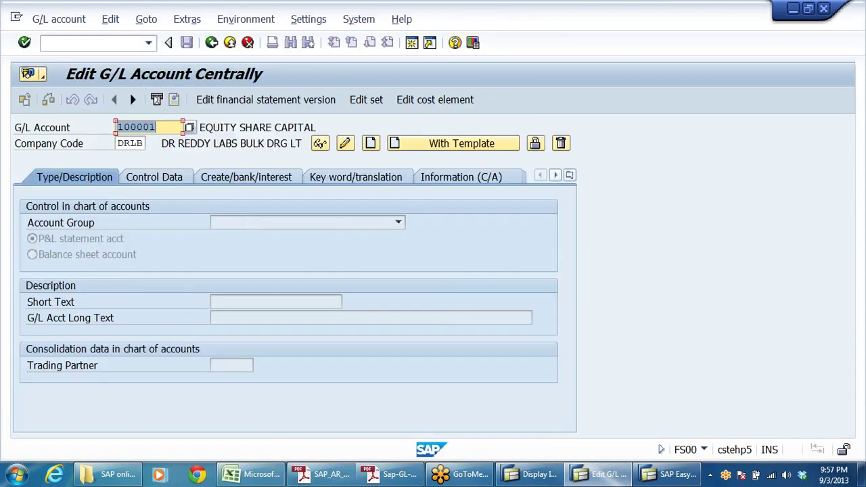
Remove the company code posting block from G/L account 100001, save the change and leave the transaction
click(63, 20)
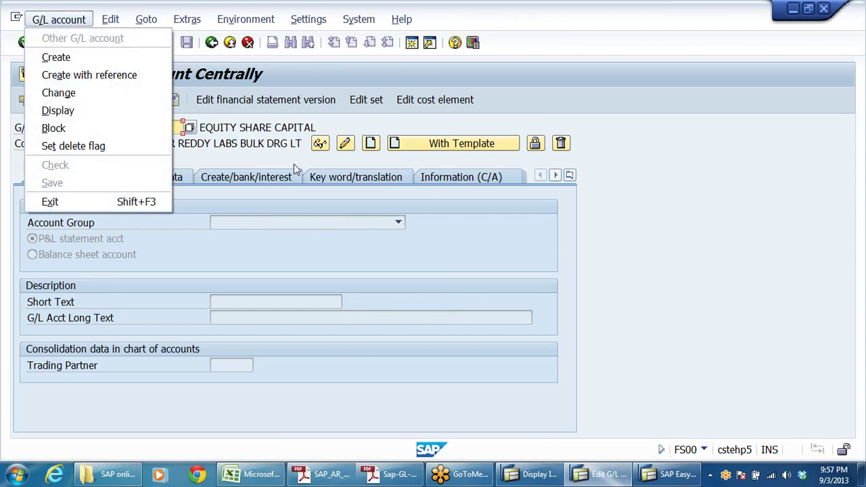
click(54, 128)
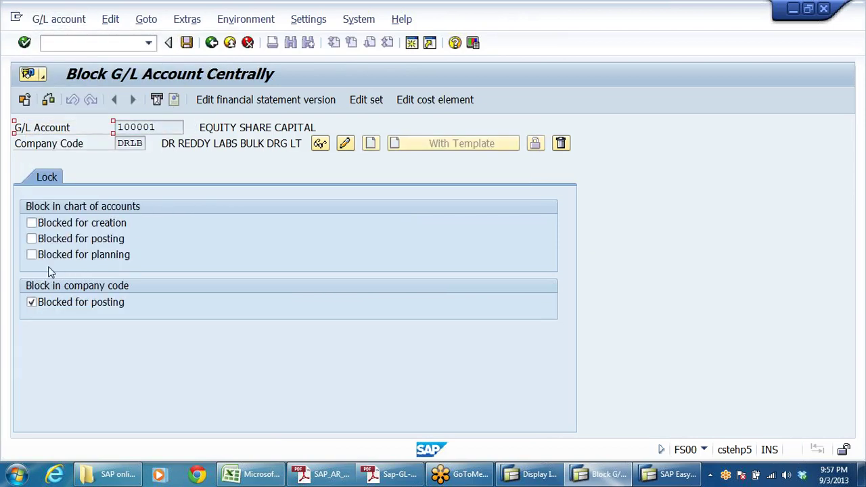
click(31, 303)
click(188, 43)
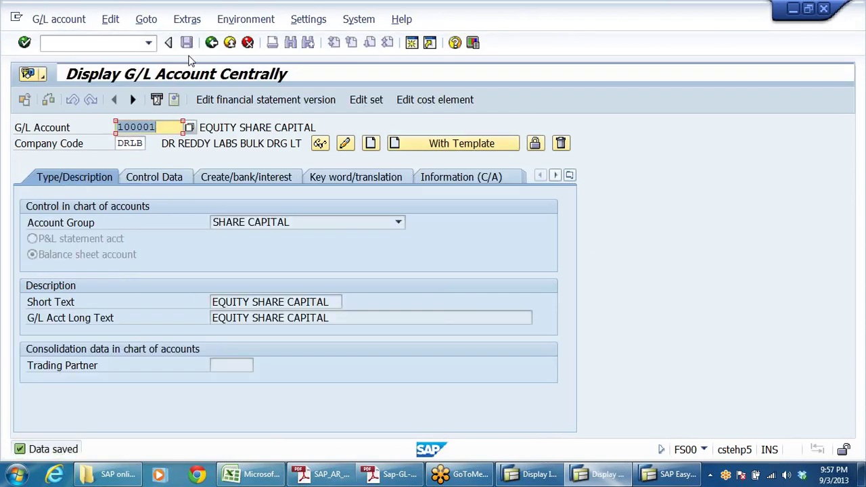
click(230, 43)
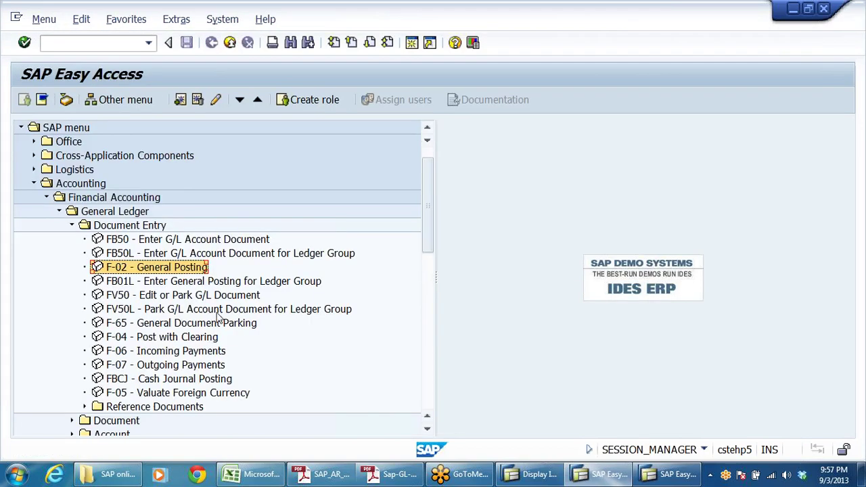
scroll(226, 321, down, 2)
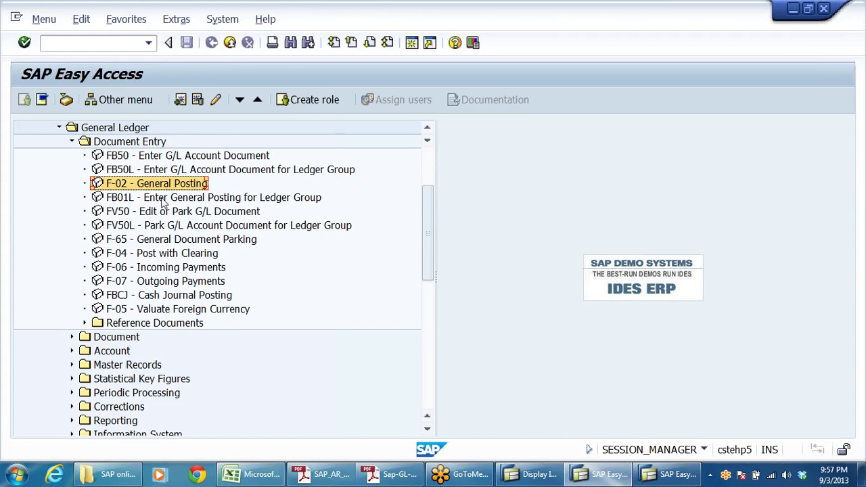
double_click(160, 184)
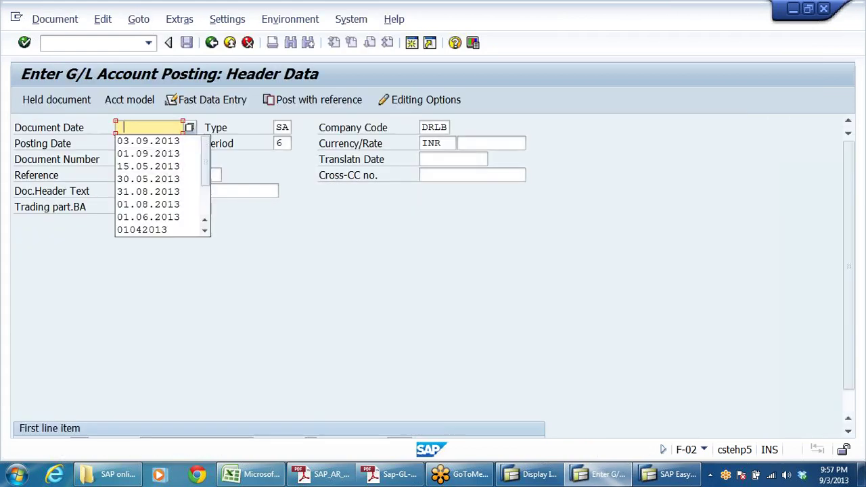
click(152, 140)
key(Return)
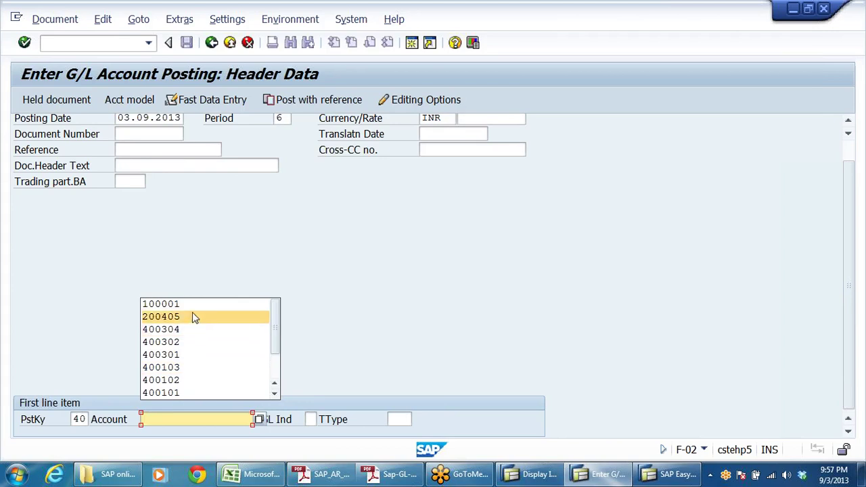
click(195, 304)
key(Return)
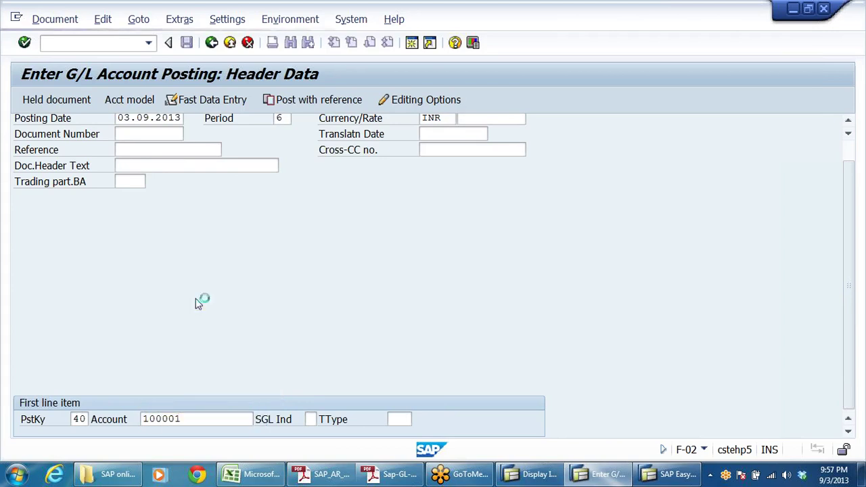
click(230, 43)
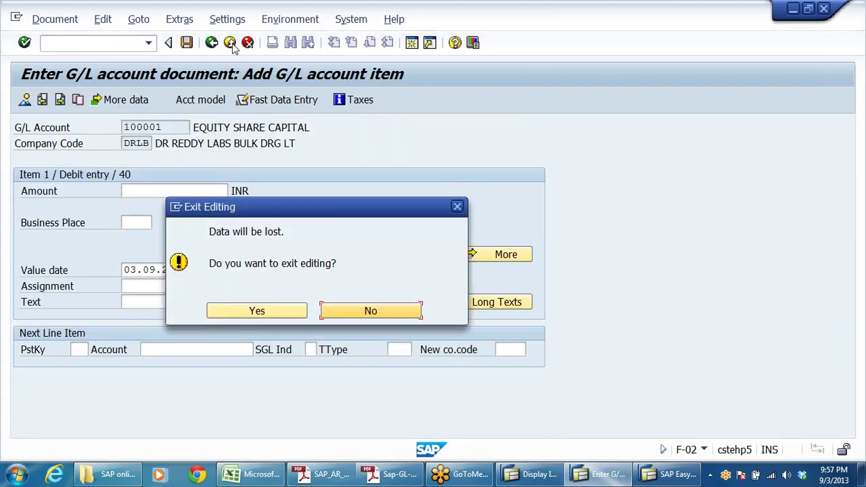
click(243, 313)
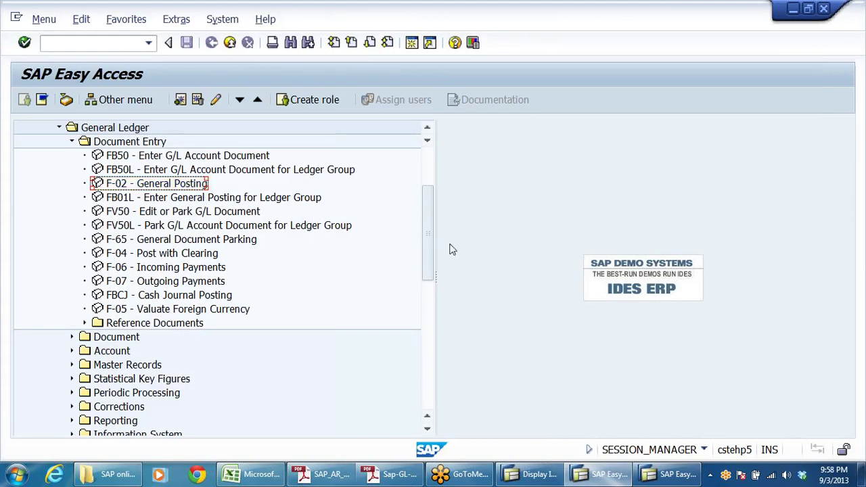
Switch to the Sap-GL PDF in Adobe Reader and review the list of General Ledger topics, including incoming payments and information system reports
click(404, 480)
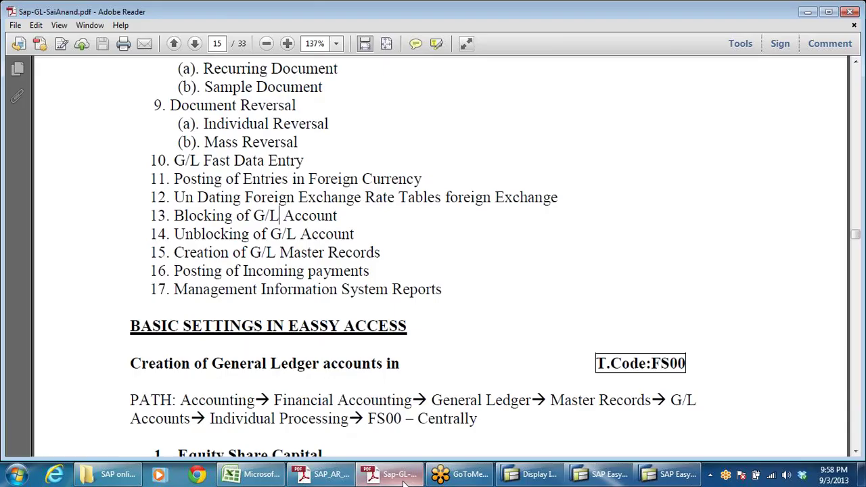
scroll(383, 412, up, 10)
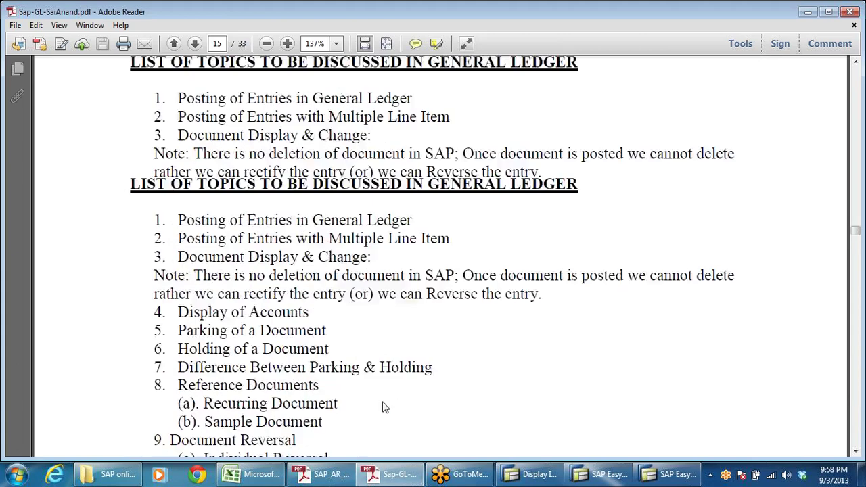
scroll(359, 431, down, 3)
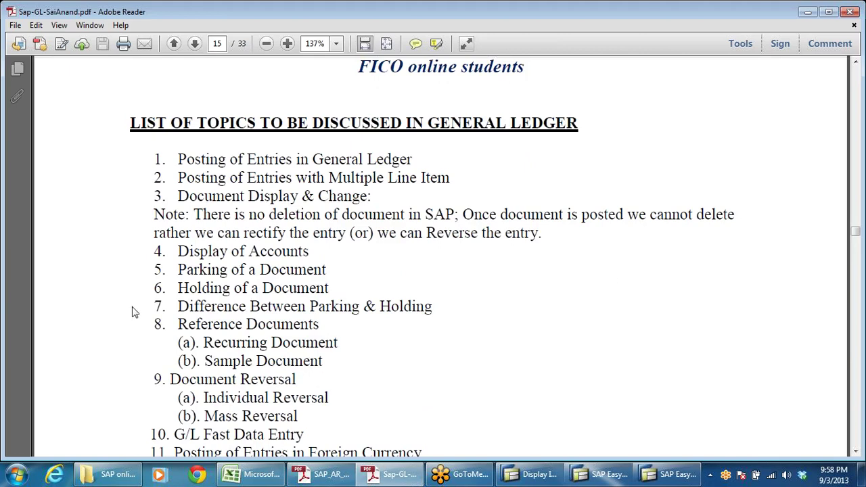
scroll(669, 304, down, 3)
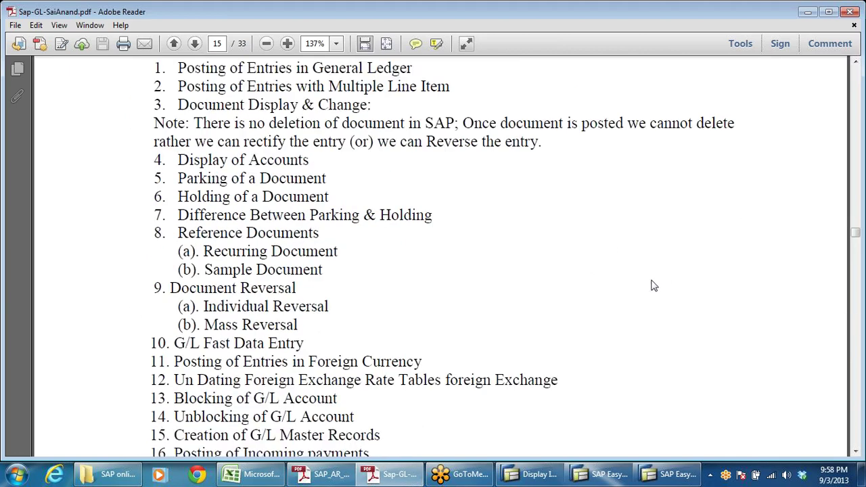
scroll(329, 277, down, 3)
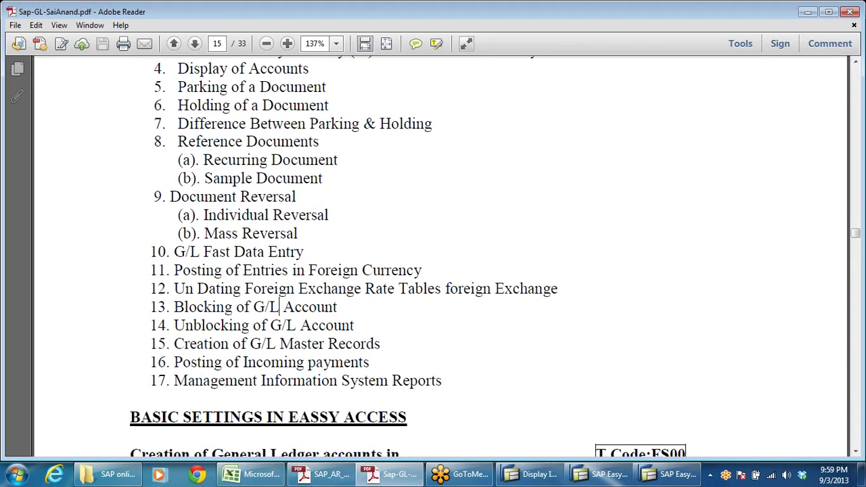
drag(174, 288, 622, 323)
click(611, 329)
drag(387, 381, 150, 362)
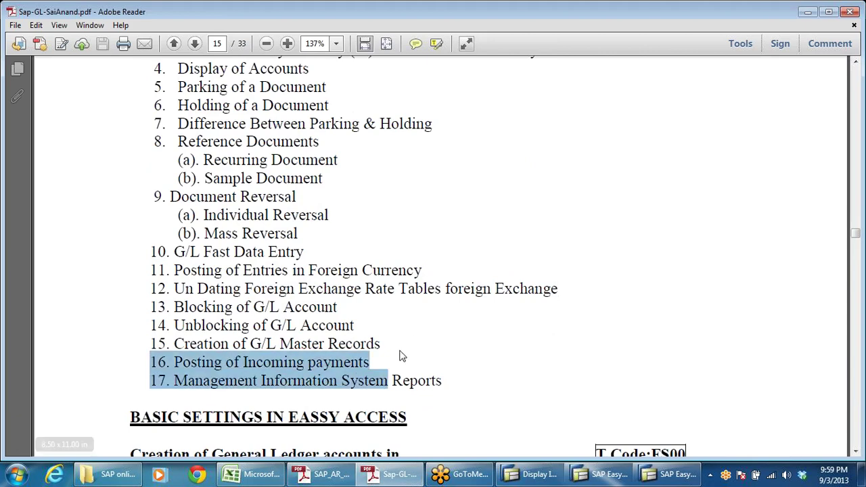
click(377, 380)
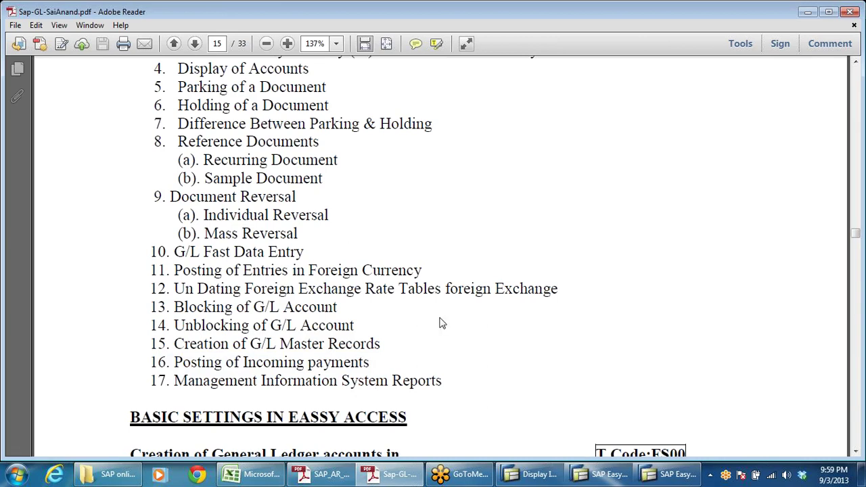
Switch to SAP Easy Access and widen the pane that holds the menu tree
click(599, 474)
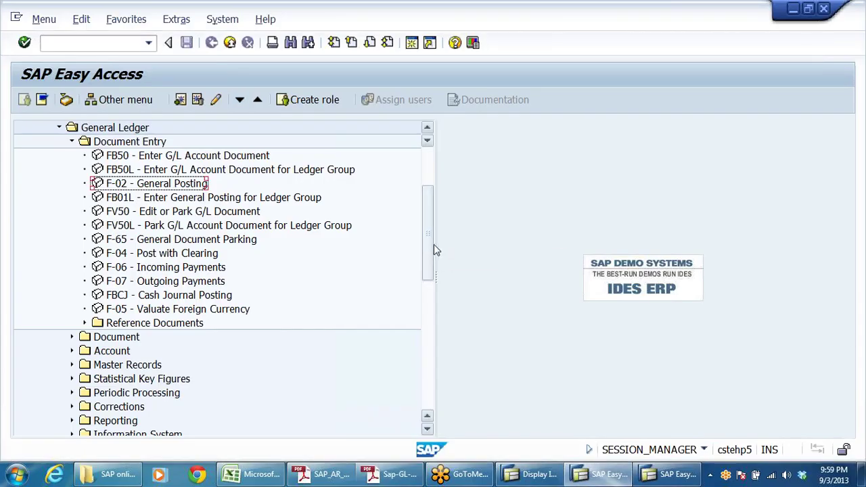
drag(435, 244, 542, 243)
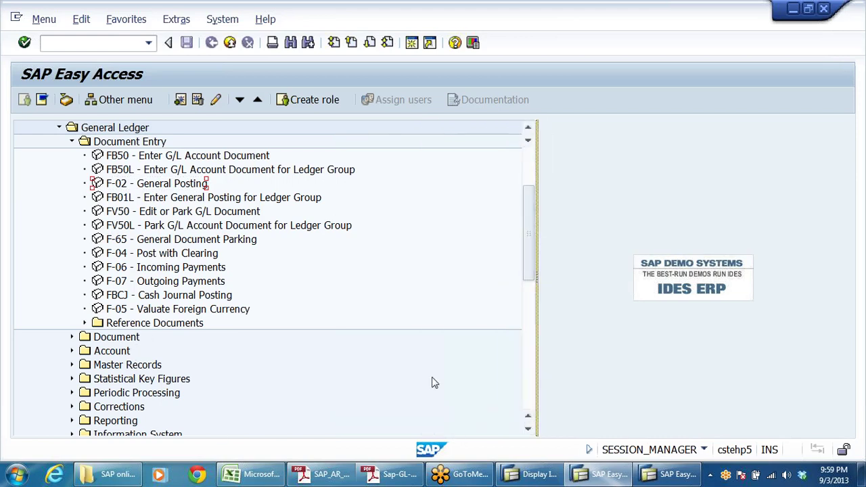
Return to the Sap-GL PDF, keep the current Windows color scheme without further messages, and view the Basic Settings section
click(391, 477)
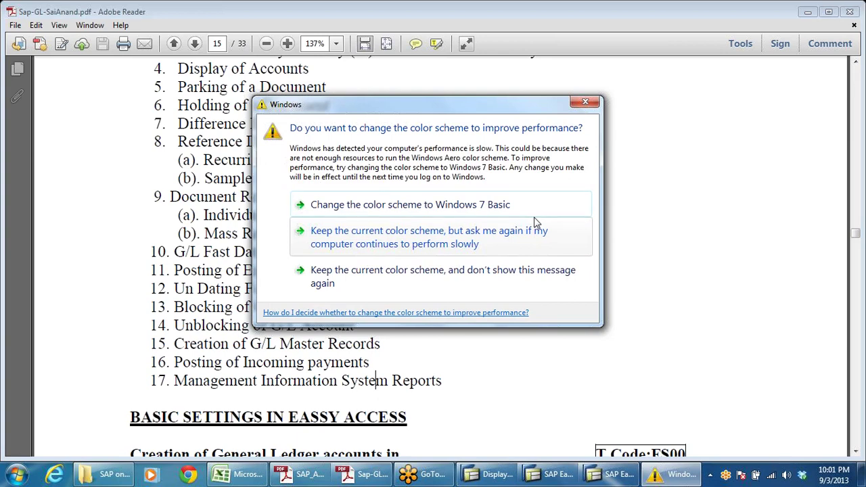
click(352, 278)
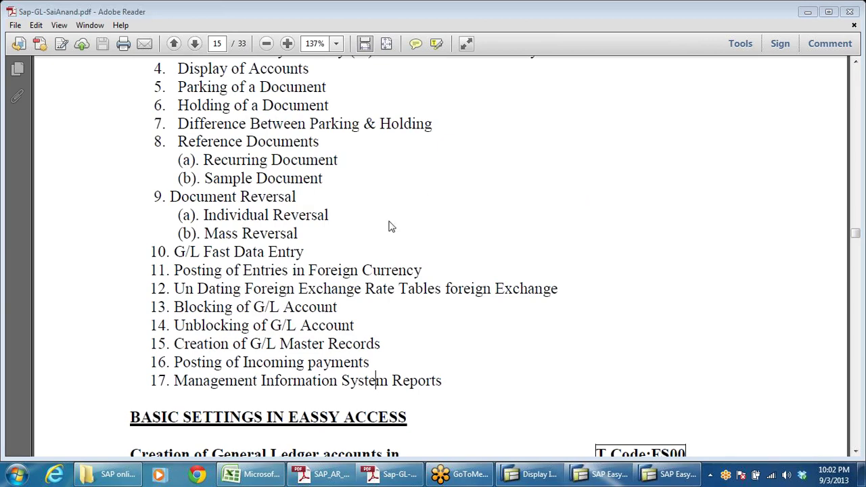
scroll(376, 381, down, 5)
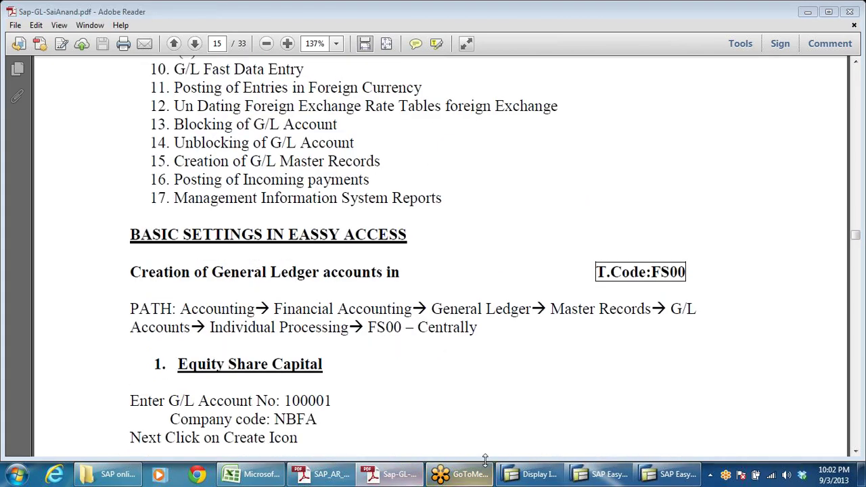
Switch to SAP Easy Access and collapse the Document Entry and General Ledger folders in the tree
click(599, 474)
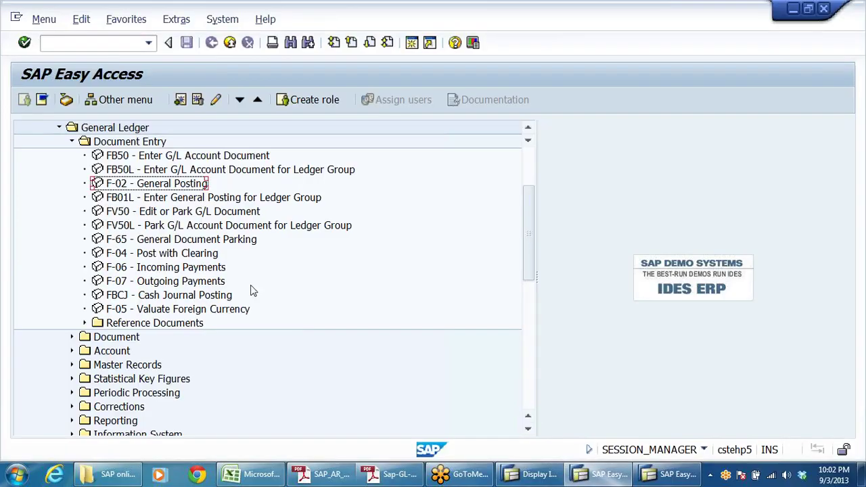
scroll(284, 278, up, 2)
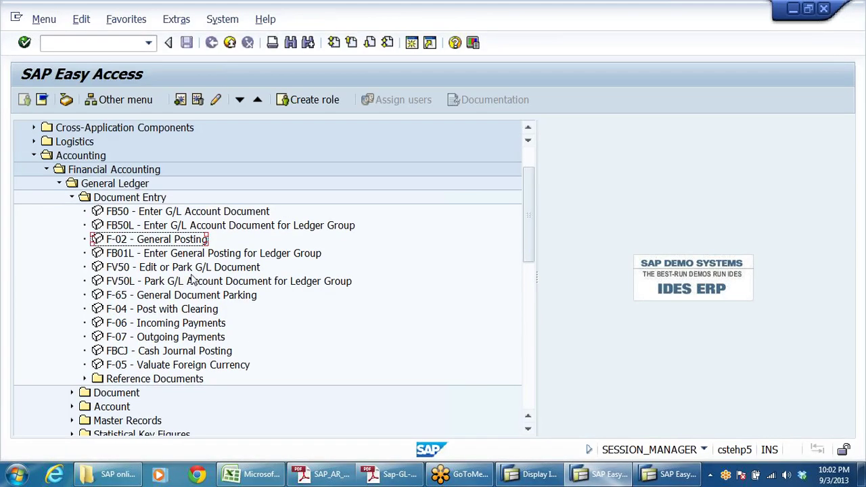
click(71, 196)
click(59, 183)
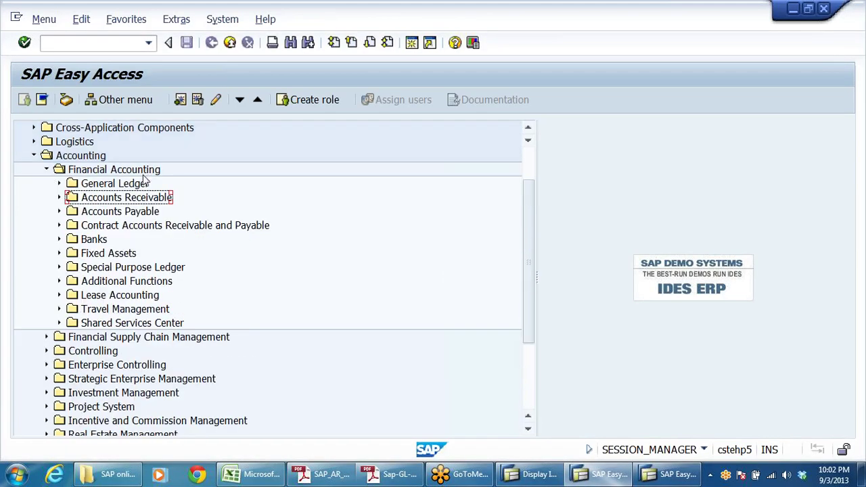
click(181, 230)
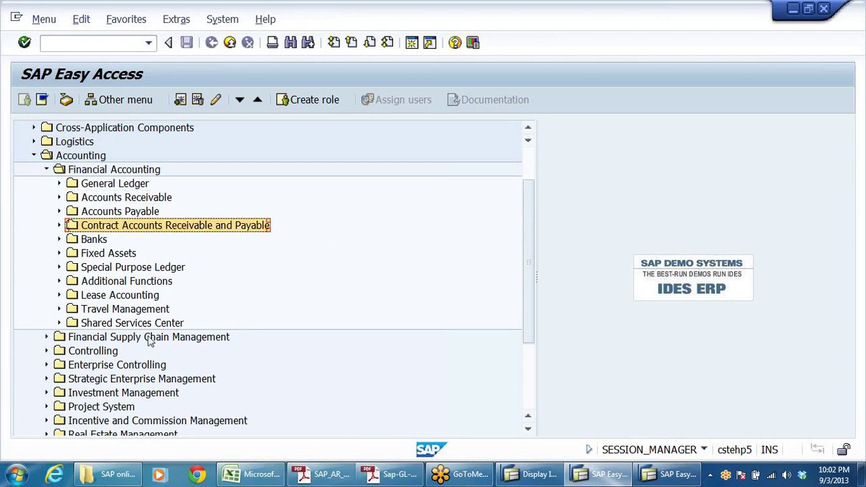
Expand General Ledger and, under its Information System folder, expand General Ledger Reports
click(105, 187)
double_click(105, 190)
key(Down)
key(Down)
key(Down)
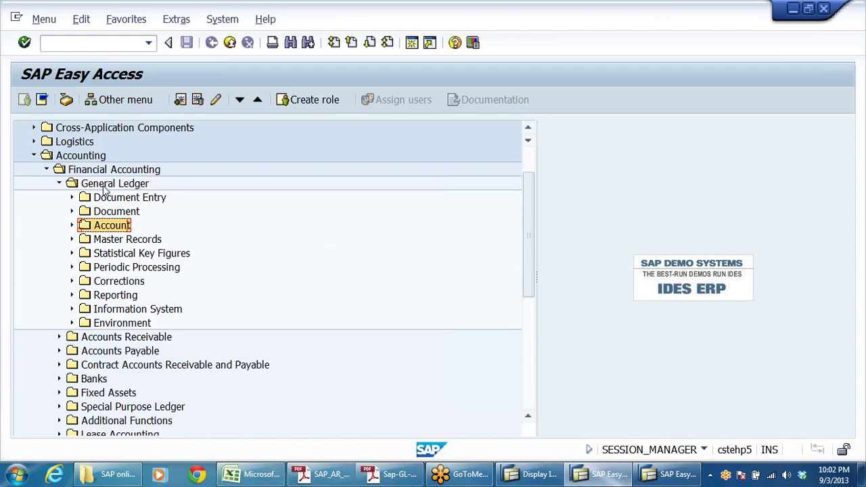
key(Down)
key(Down)
key(Down)
key(Down)
key(Down)
key(Down)
key(Right)
key(Down)
key(Down)
key(Up)
key(Right)
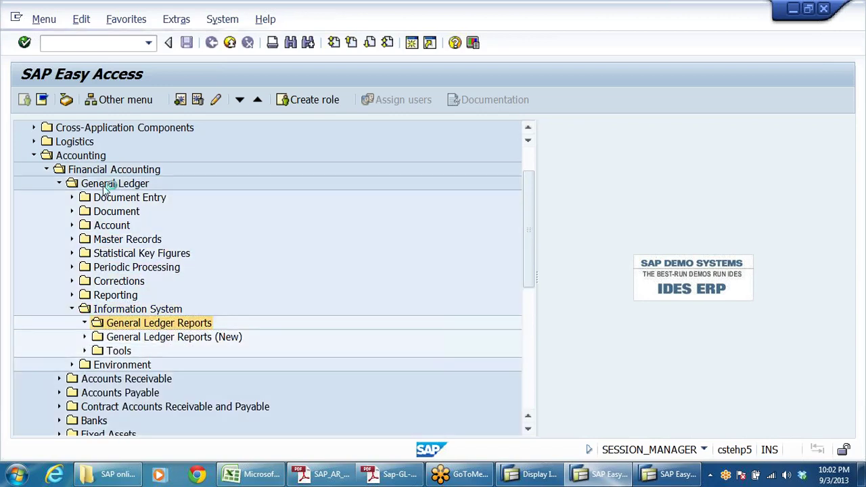
Within General Ledger Reports, expand Account Balances, General and G/L Account Balances
key(Down)
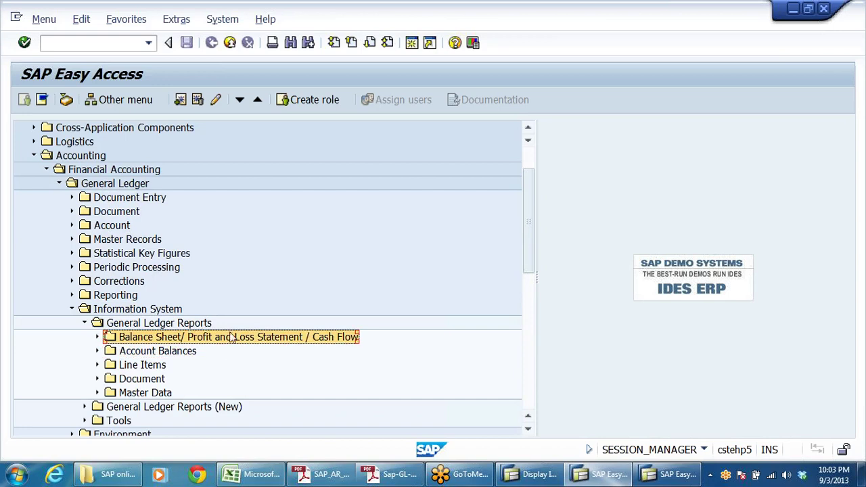
key(Down)
key(Down)
key(Down)
key(Down)
key(Up)
key(Up)
key(Right)
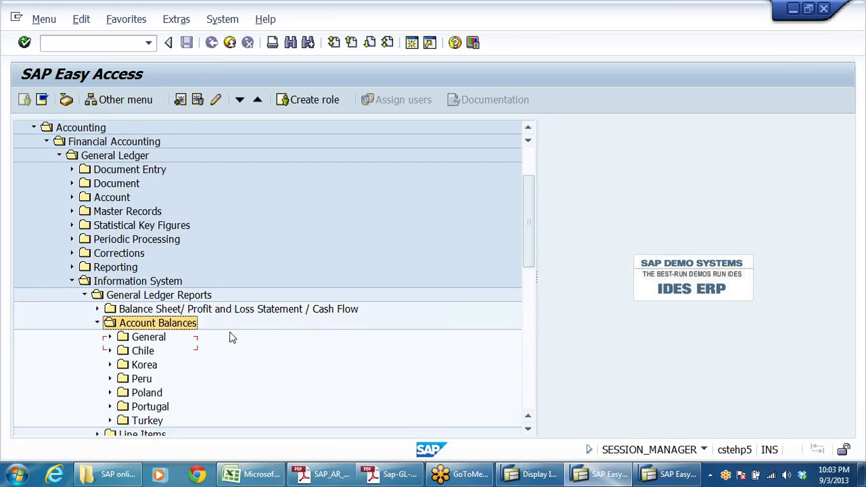
key(Down)
key(Right)
key(Down)
key(Down)
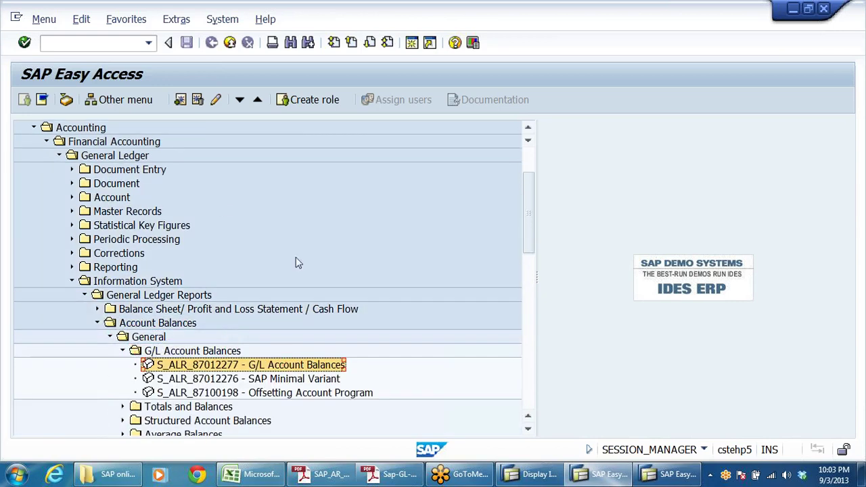
Open the S_ALR_87012277 G/L Account Balances report and enter chart of accounts DRCA and company code DRLB
double_click(196, 366)
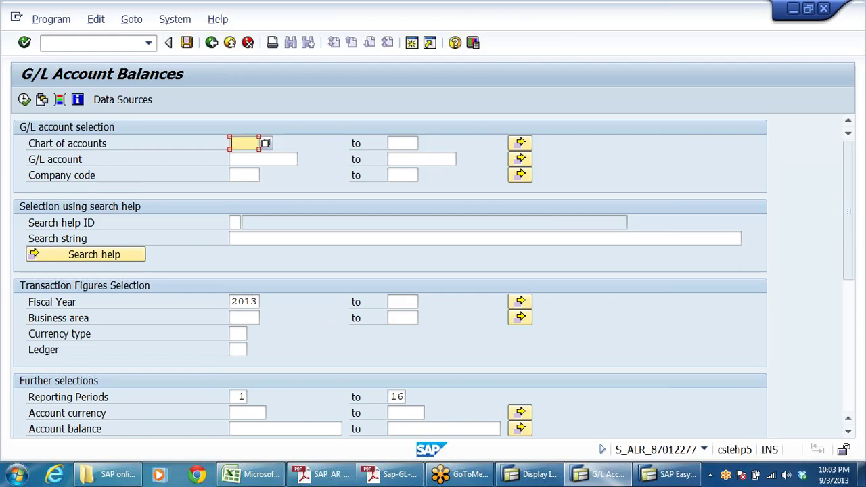
click(211, 43)
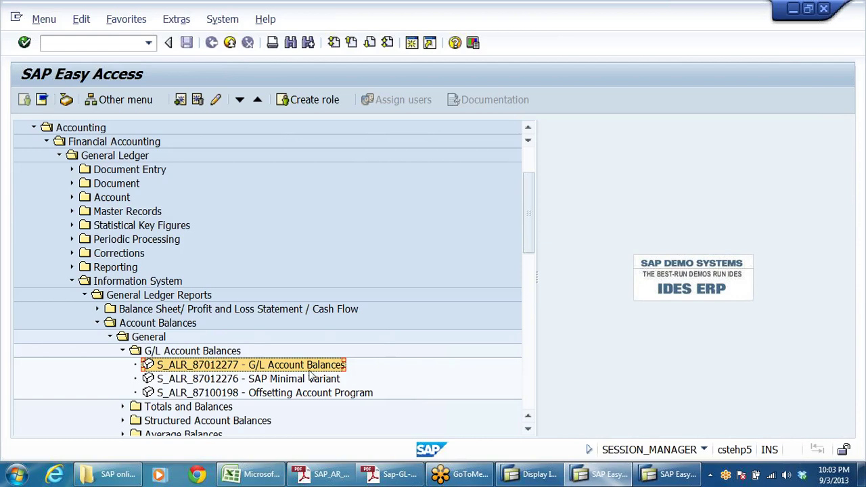
double_click(279, 368)
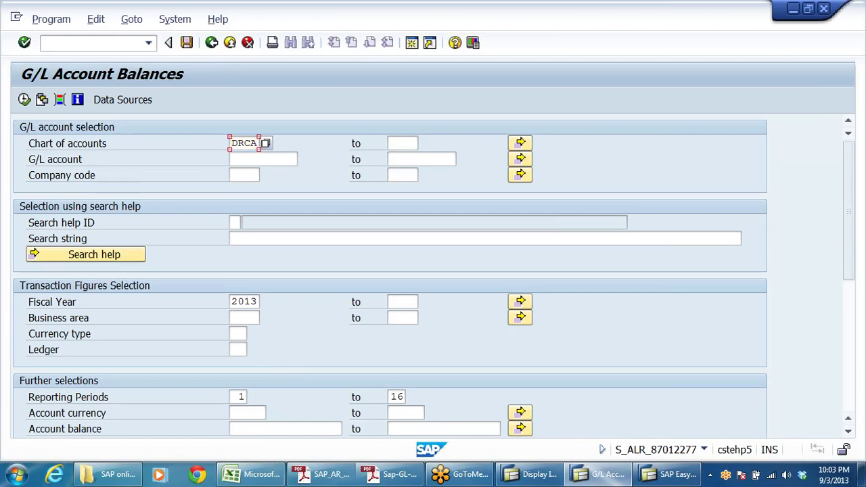
click(243, 176)
text(DRLB)
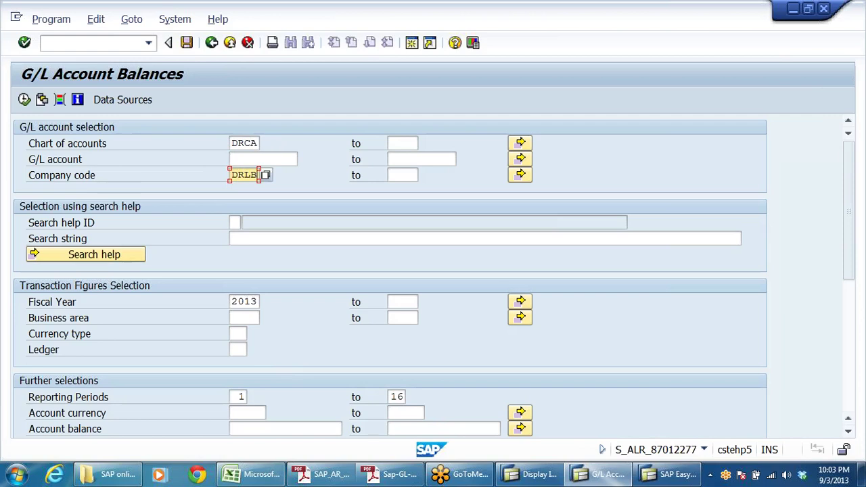
Execute the balances report with the G/L account range left blank, fiscal year 2013 and reporting periods 1 to 16
click(263, 159)
click(421, 159)
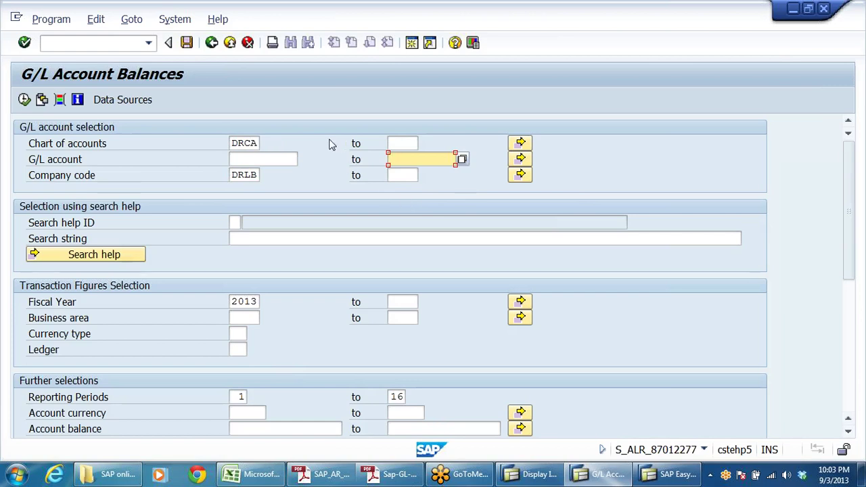
key(shift+Tab)
scroll(327, 188, down, 1)
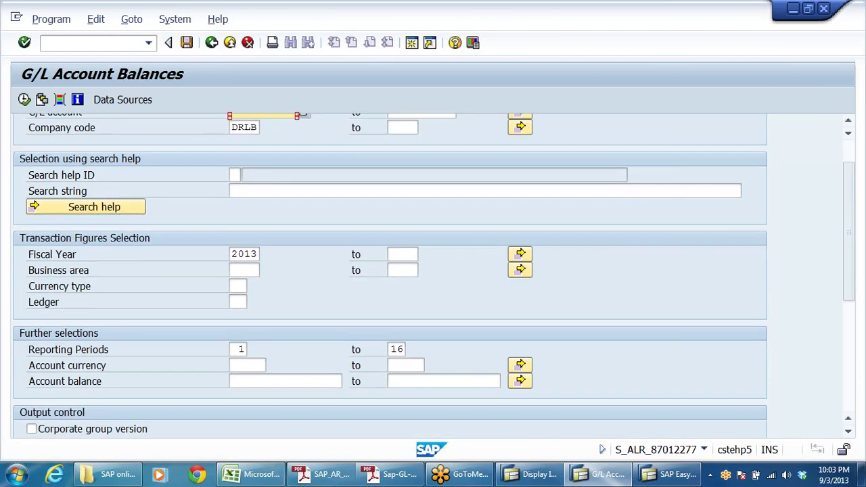
click(245, 253)
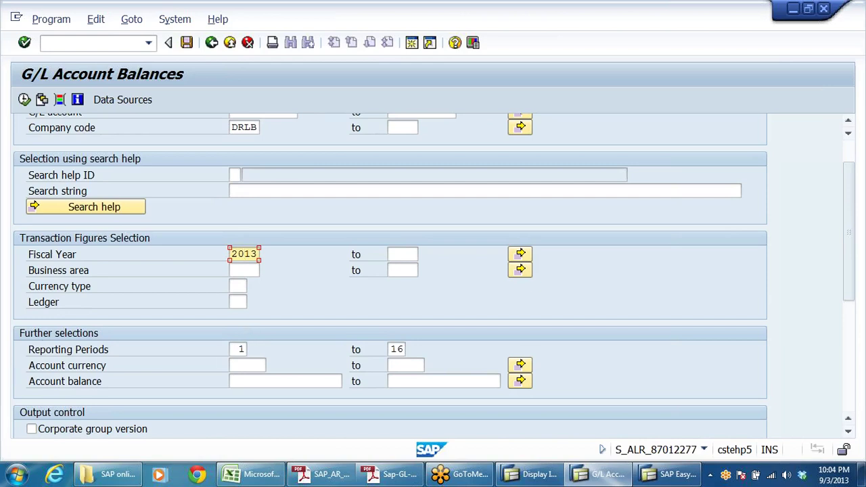
click(238, 349)
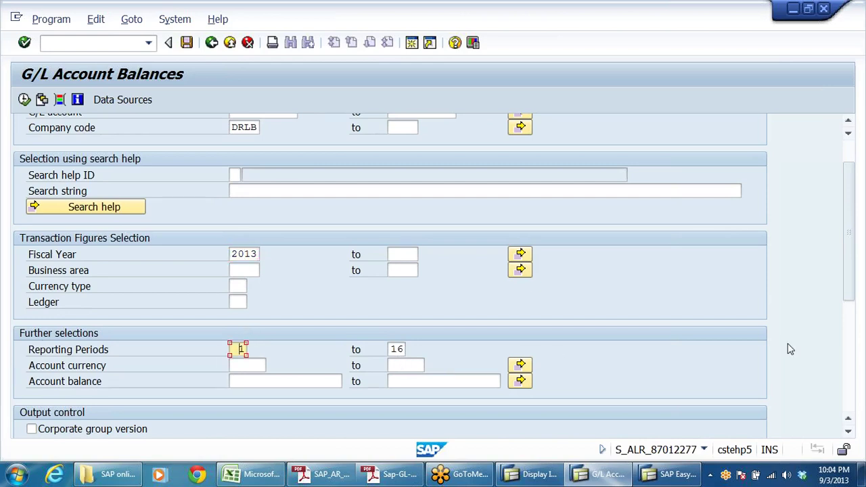
click(24, 99)
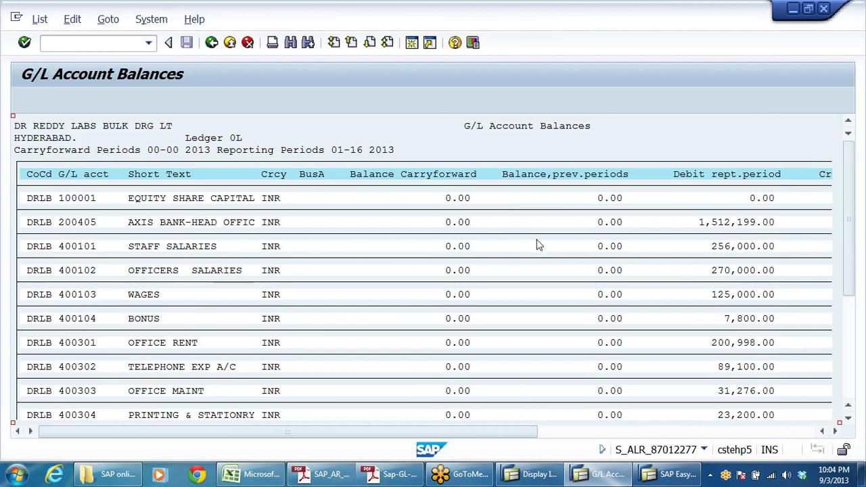
Examine the debit and credit reporting period columns of the G/L Account Balances list
click(836, 434)
click(836, 434)
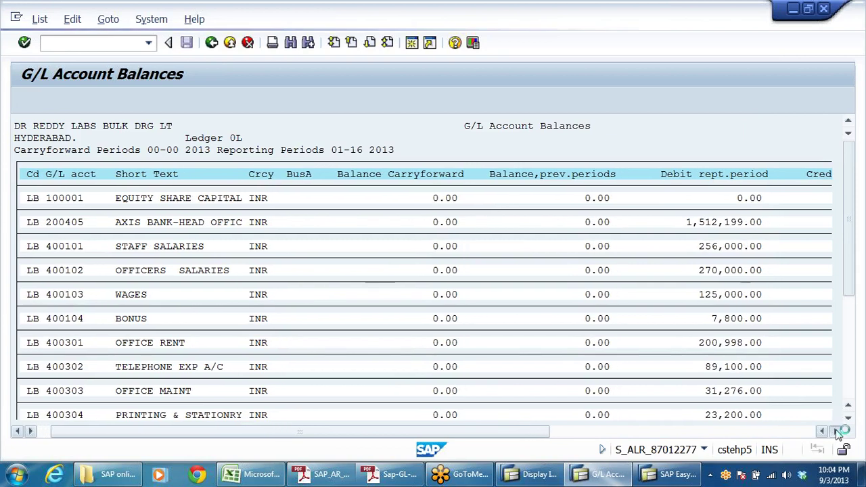
click(836, 434)
click(837, 434)
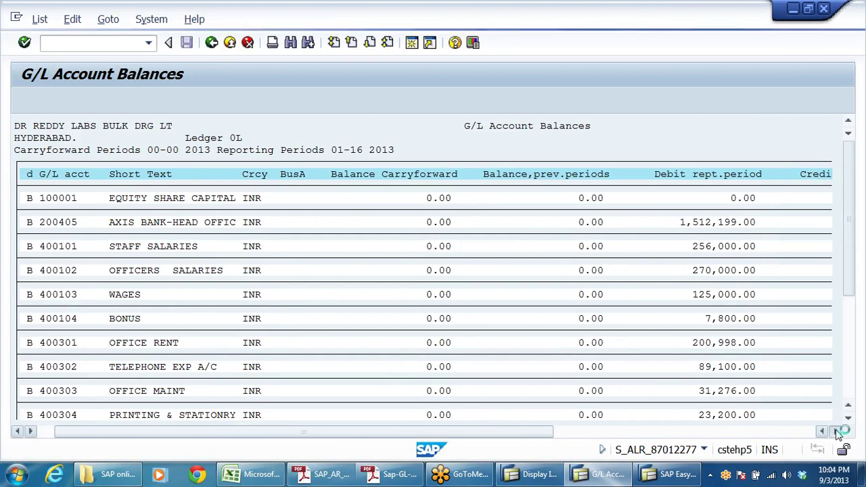
click(836, 434)
click(836, 433)
click(837, 434)
click(837, 434)
click(837, 433)
click(836, 434)
click(837, 434)
click(837, 434)
click(836, 434)
click(837, 434)
click(837, 434)
click(836, 434)
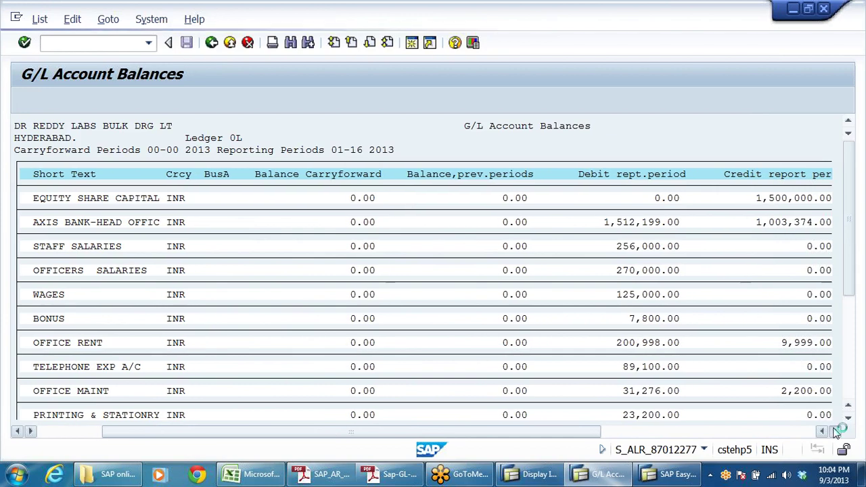
click(837, 434)
click(837, 434)
click(837, 434)
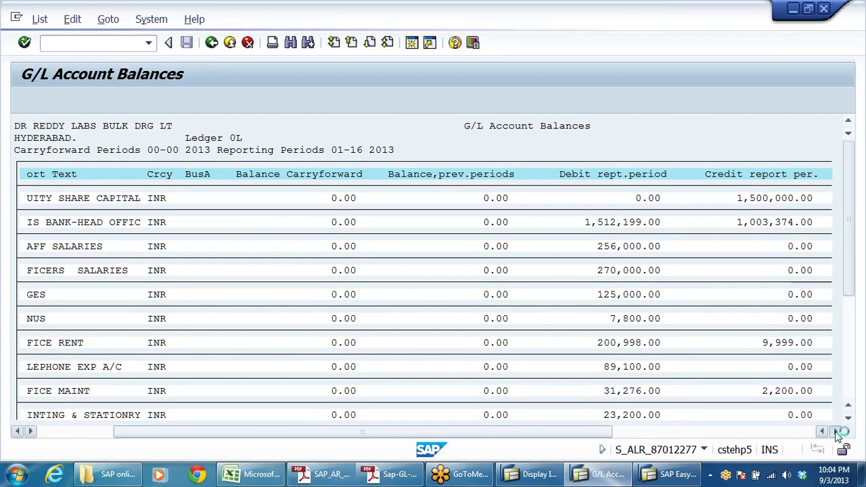
click(837, 434)
click(837, 434)
click(836, 434)
click(836, 434)
click(837, 434)
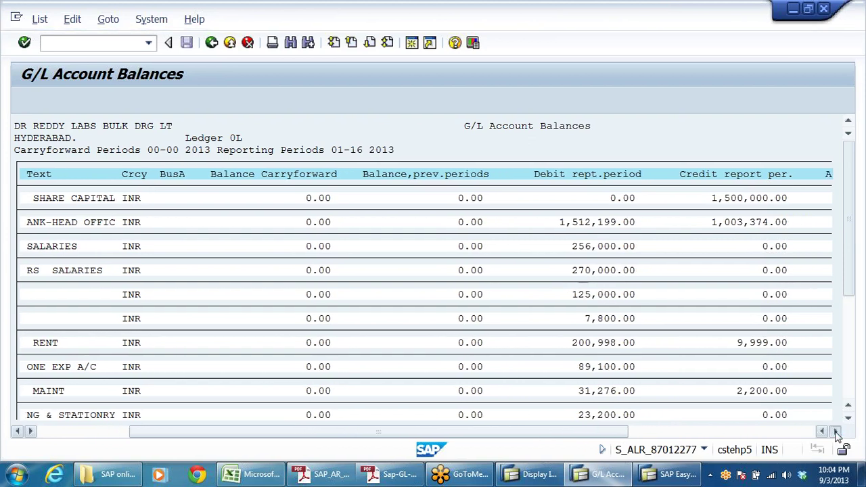
click(837, 434)
click(837, 433)
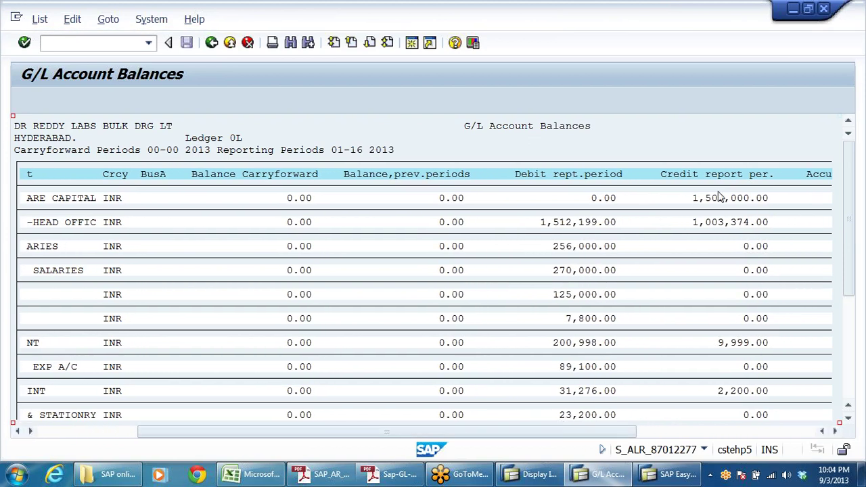
click(715, 223)
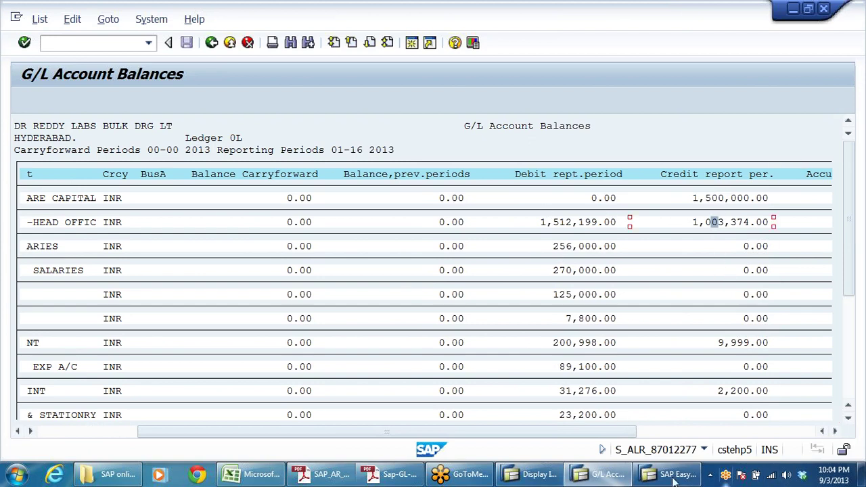
Review the accumulated balance column and the reporting periods shown in the list header
drag(634, 434, 700, 433)
scroll(629, 310, down, 2)
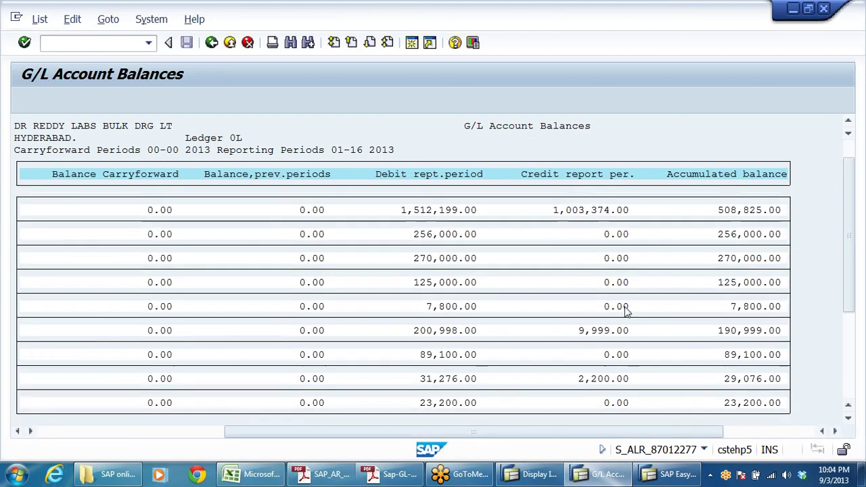
scroll(628, 314, up, 2)
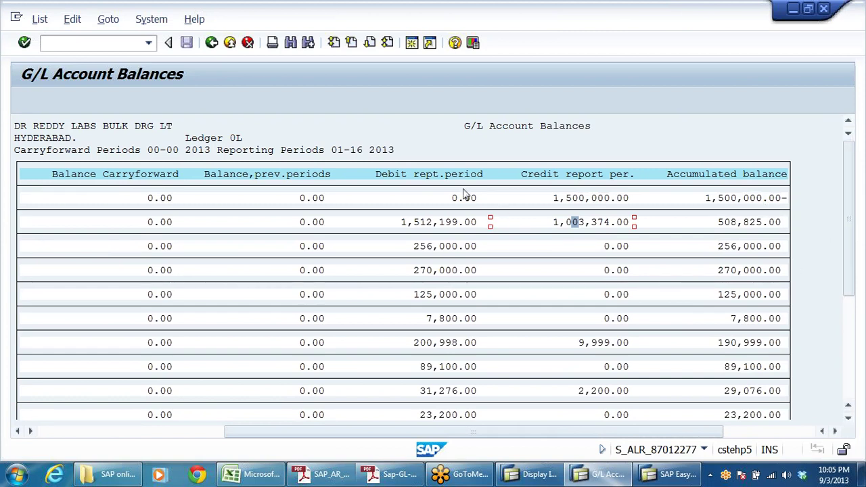
click(337, 151)
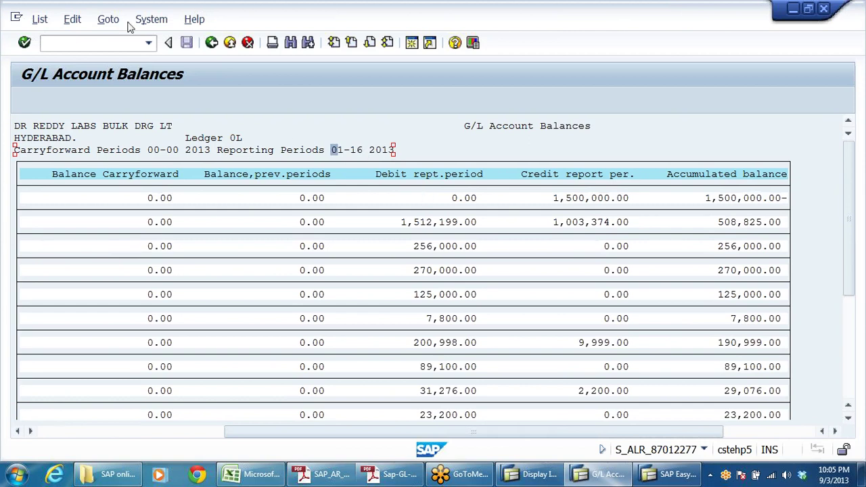
Set the reporting periods to 1 to 12 on the report's selection screen and exit without executing
click(213, 43)
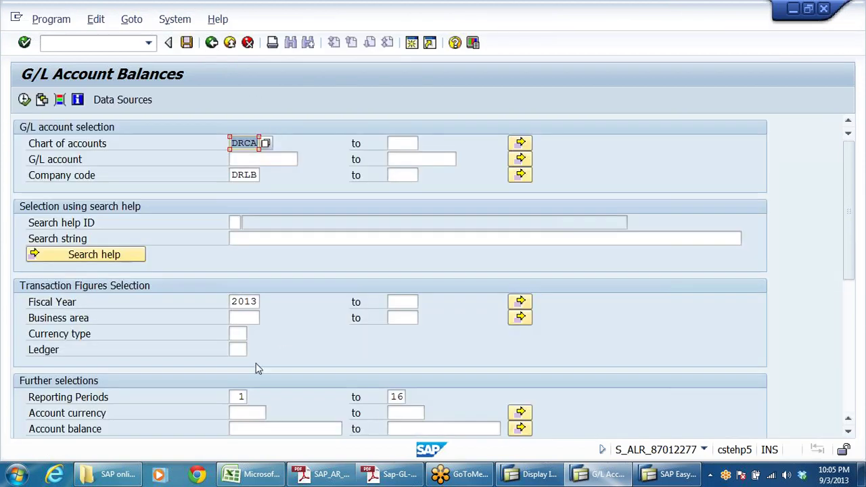
click(242, 397)
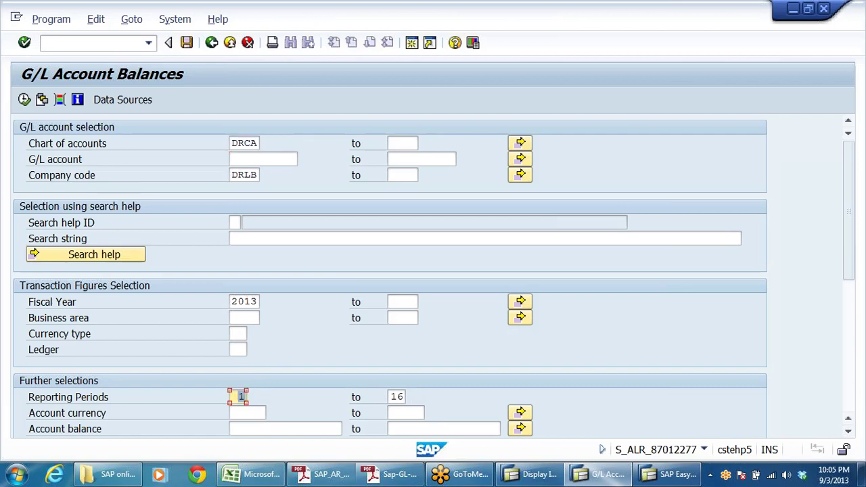
key(Tab)
text(12)
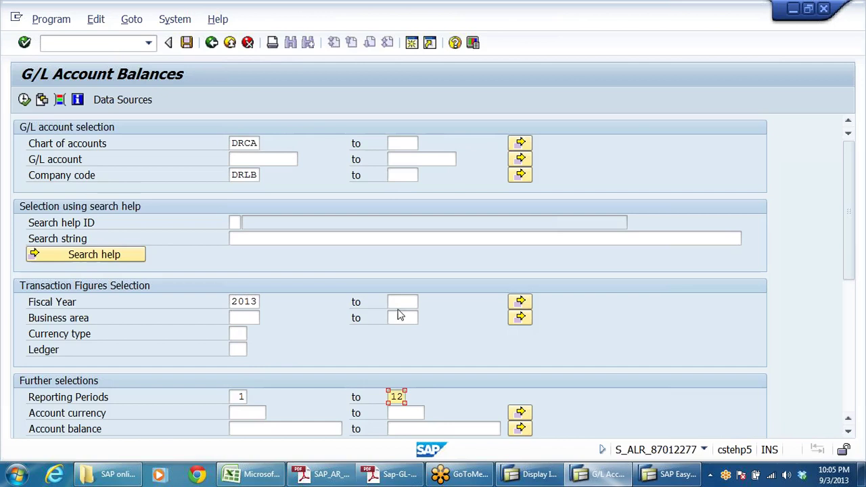
click(230, 42)
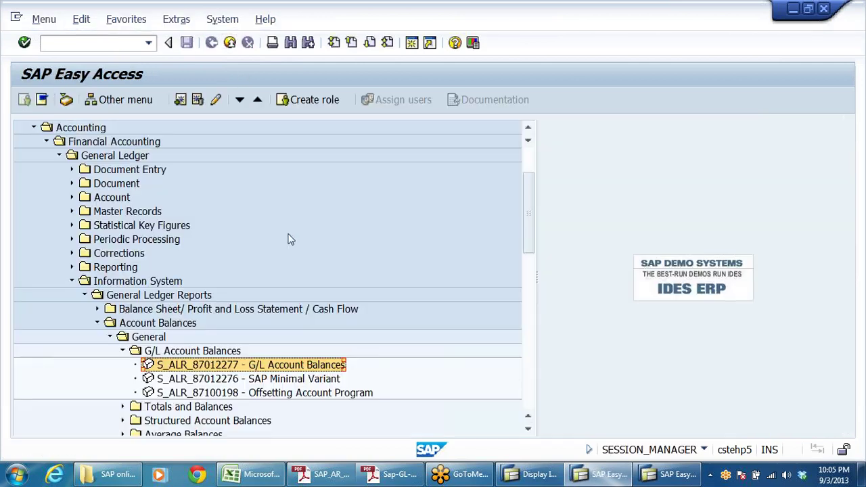
Expand the Account folder under General Ledger and open FS10N Display Balances
double_click(109, 198)
key(Down)
key(Down)
key(Down)
key(Down)
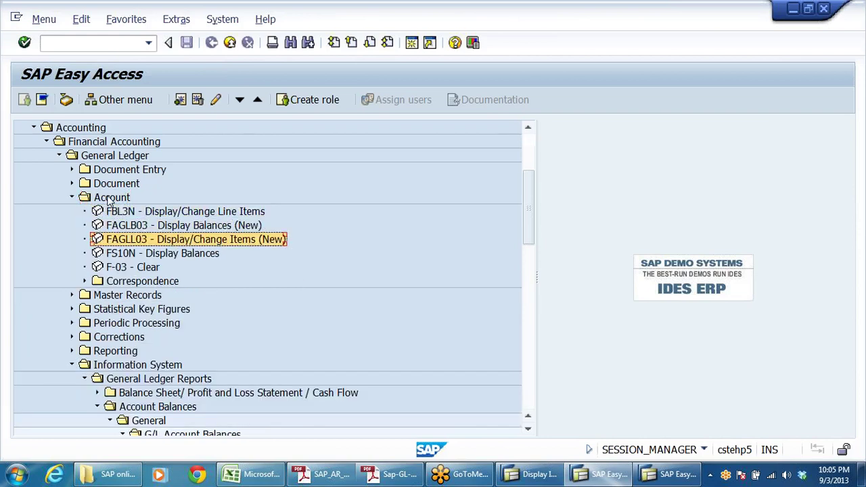
key(Return)
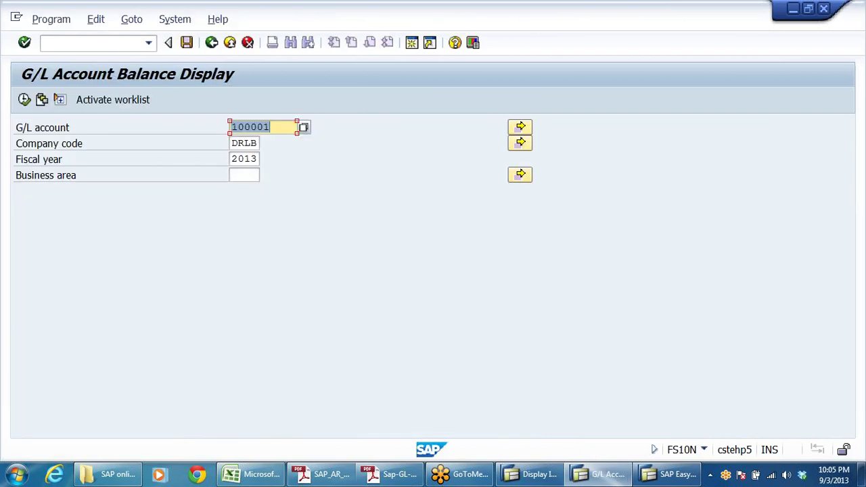
Execute the balance display for the preset G/L account, company code DRLB and fiscal year 2013, and select the period 12 row
click(25, 100)
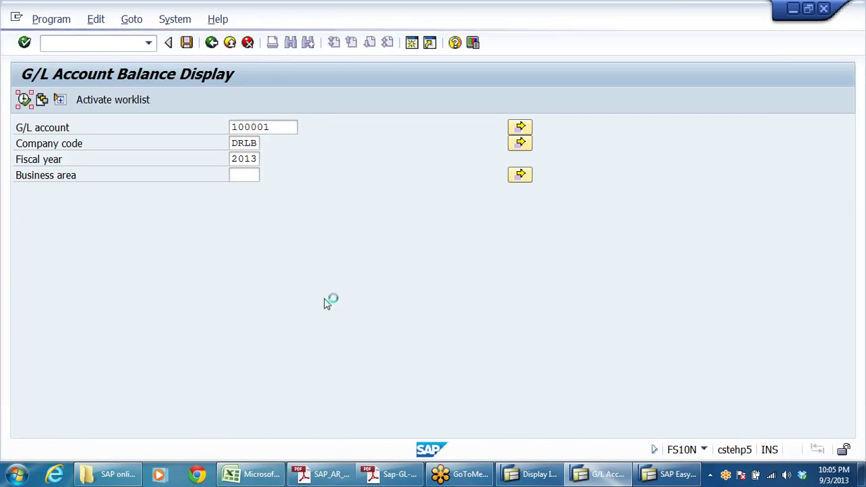
scroll(303, 317, down, 3)
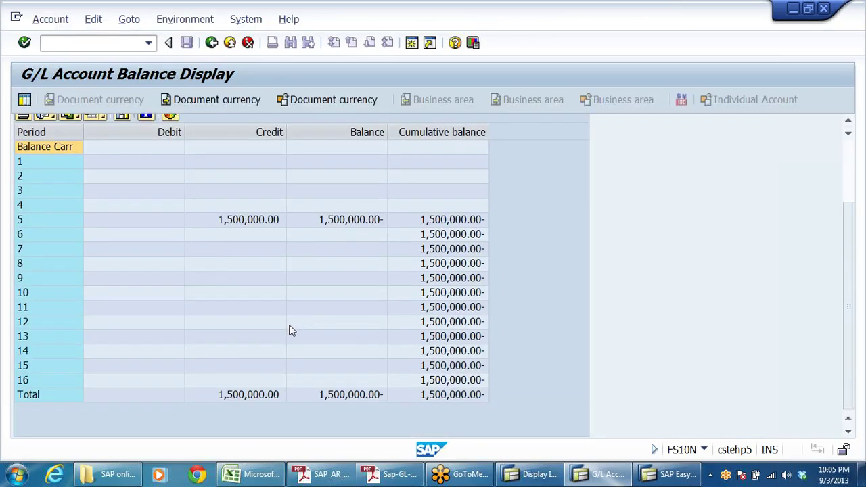
click(43, 322)
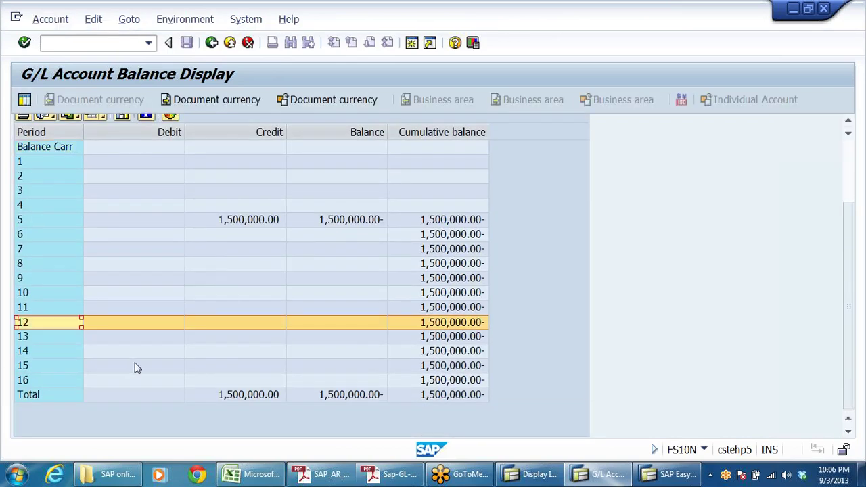
Switch to the DRL_GRP workbook in Excel and examine the FY 2012 normal posting periods and special periods 13 to 16
click(254, 474)
scroll(447, 358, down, 18)
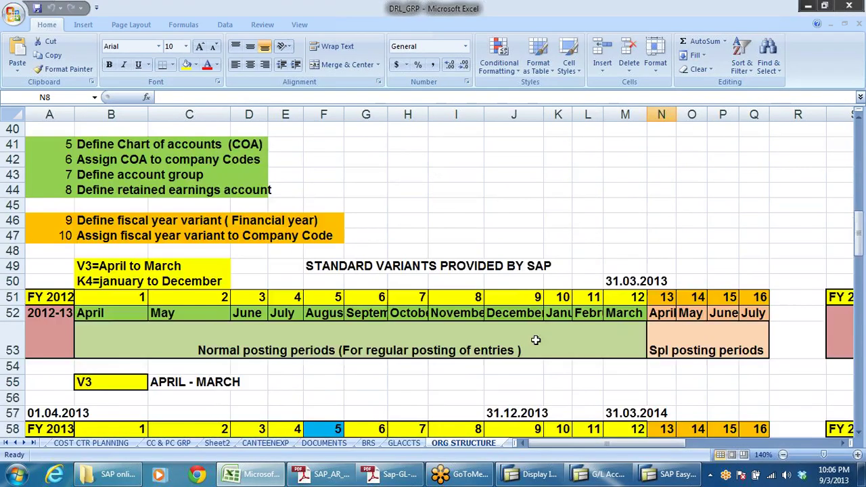
scroll(463, 313, up, 3)
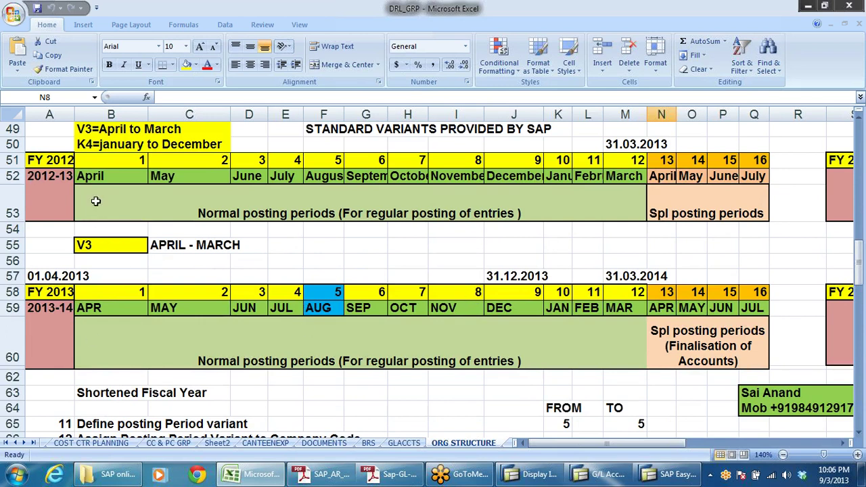
click(55, 165)
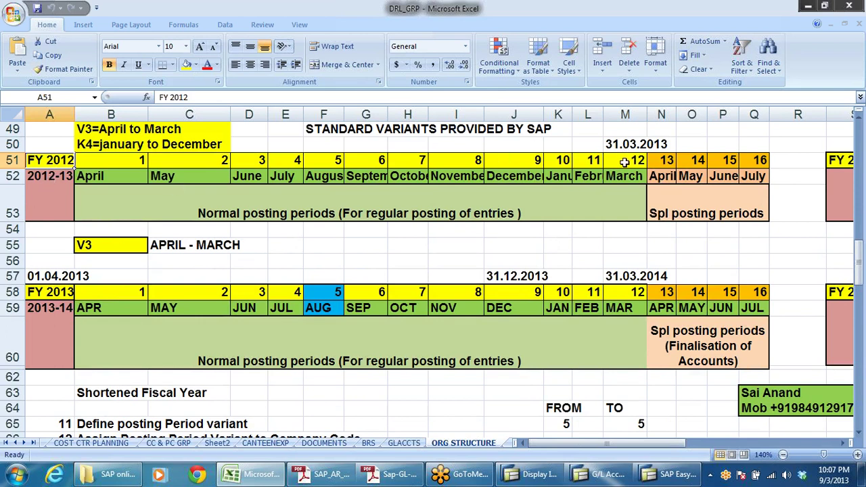
click(662, 161)
drag(675, 165, 753, 165)
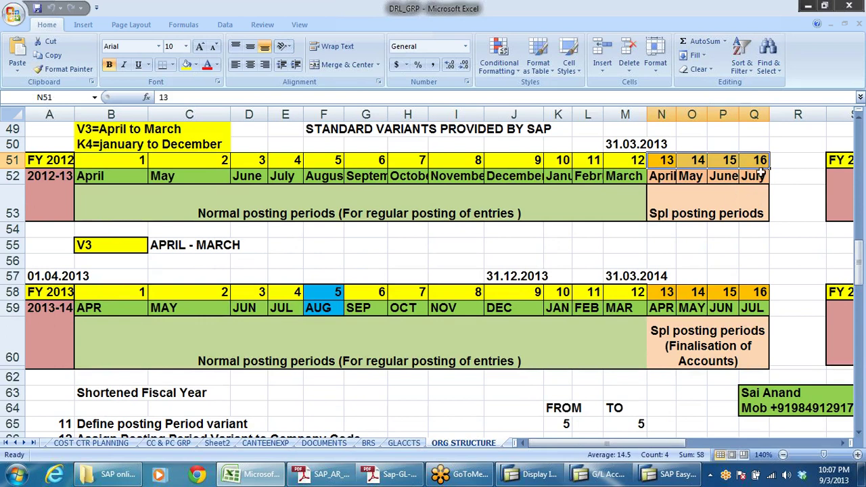
Compare special period 13 of FY 2012 with the April posting period of FY 2013 on the ORG STRUCTURE sheet
click(666, 177)
click(671, 163)
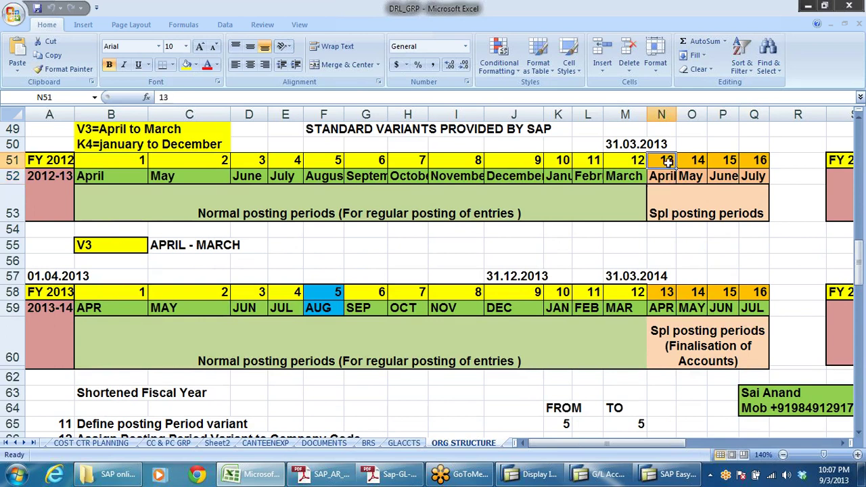
click(35, 307)
click(120, 296)
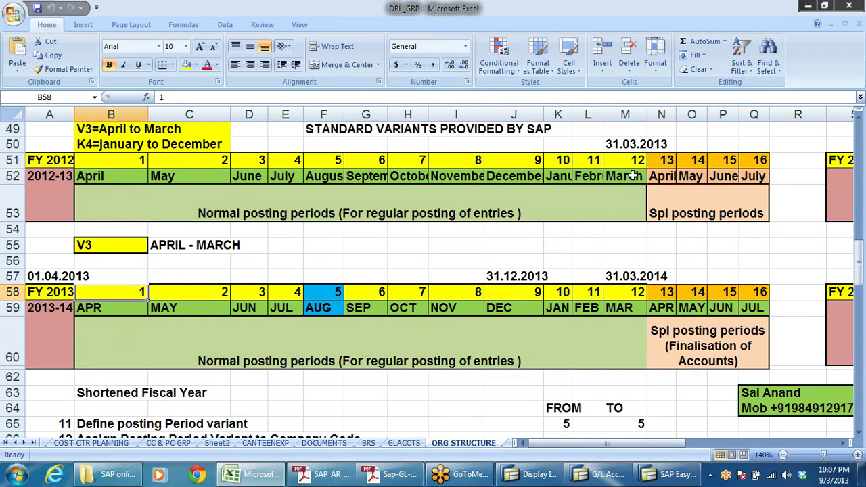
click(704, 161)
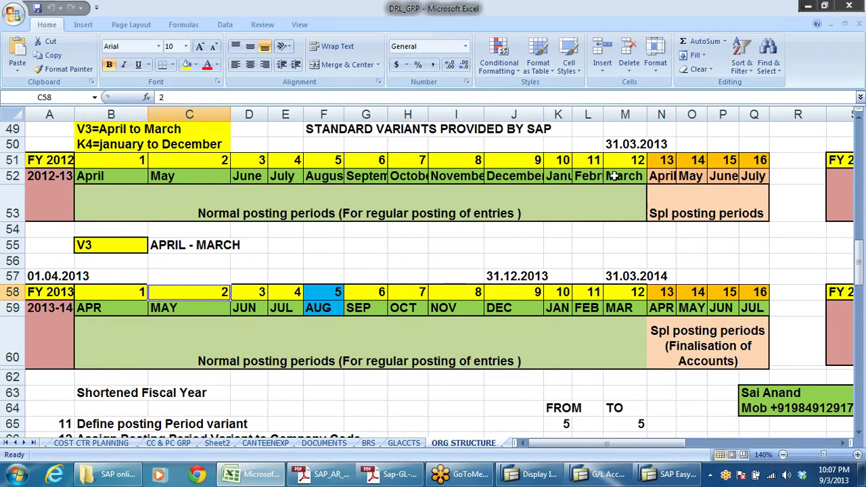
Switch back to SAP and exit the G/L Account Balance Display to the SAP Easy Access menu
click(599, 474)
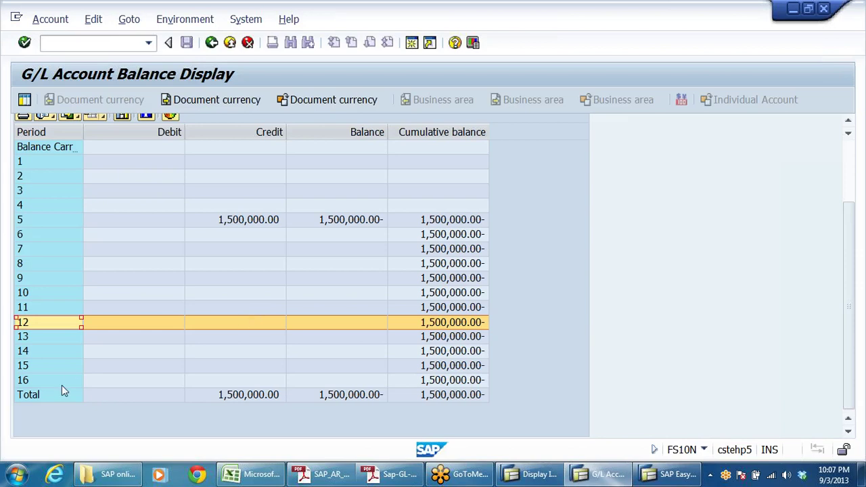
click(229, 42)
click(230, 42)
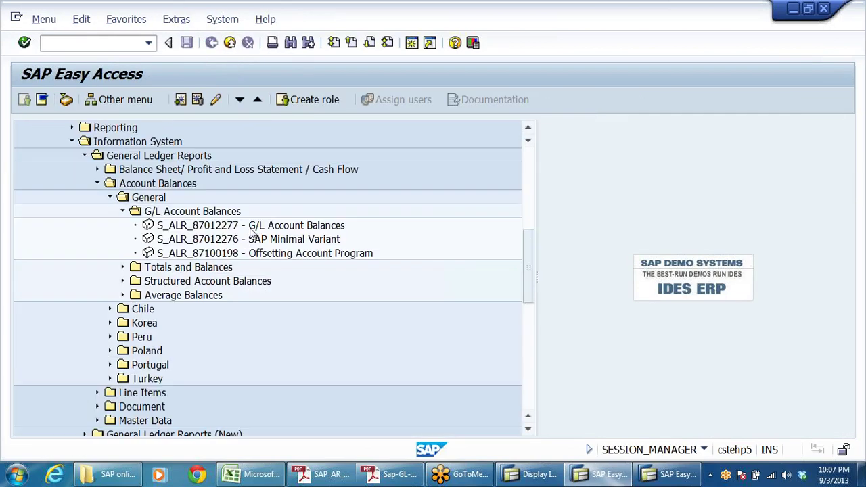
Open the S_ALR_87012277 G/L Account Balances report under General Ledger Reports
click(254, 226)
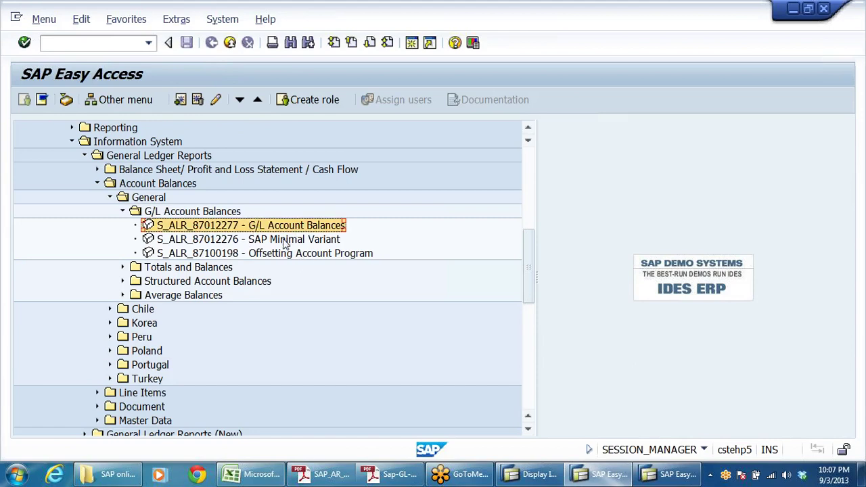
click(285, 242)
click(287, 228)
double_click(288, 227)
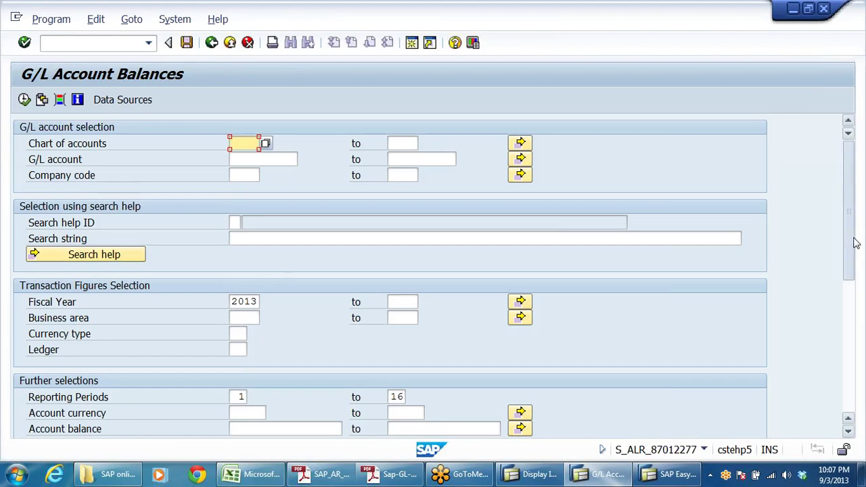
Examine the report's transaction figures, further selections and output control options on the selection screen
drag(854, 242, 828, 365)
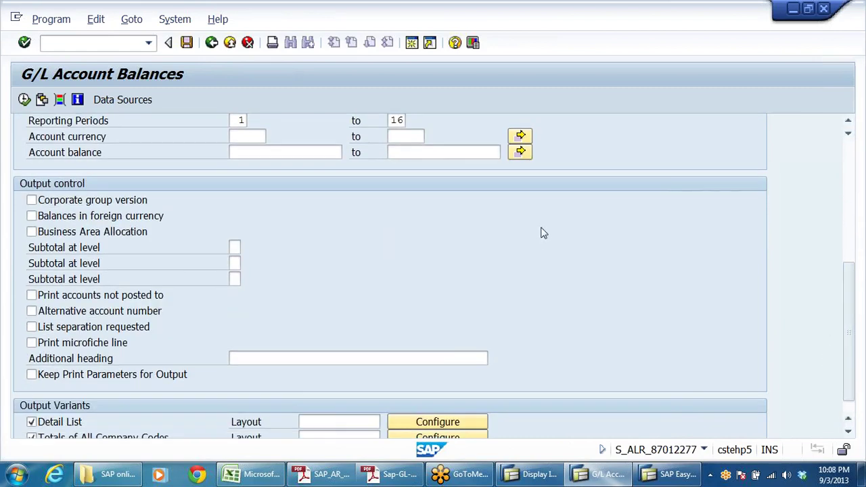
mouse_move(853, 304)
mouse_down()
mouse_move(848, 352)
mouse_move(856, 288)
mouse_up()
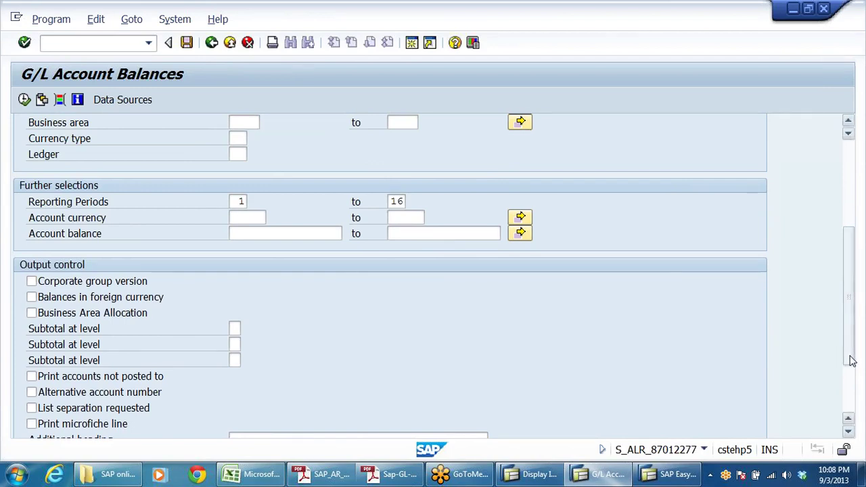
drag(857, 333, 855, 244)
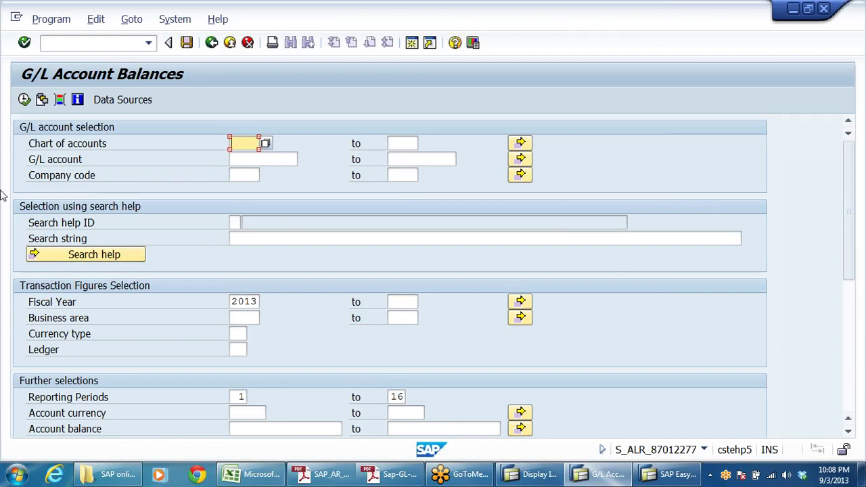
click(68, 302)
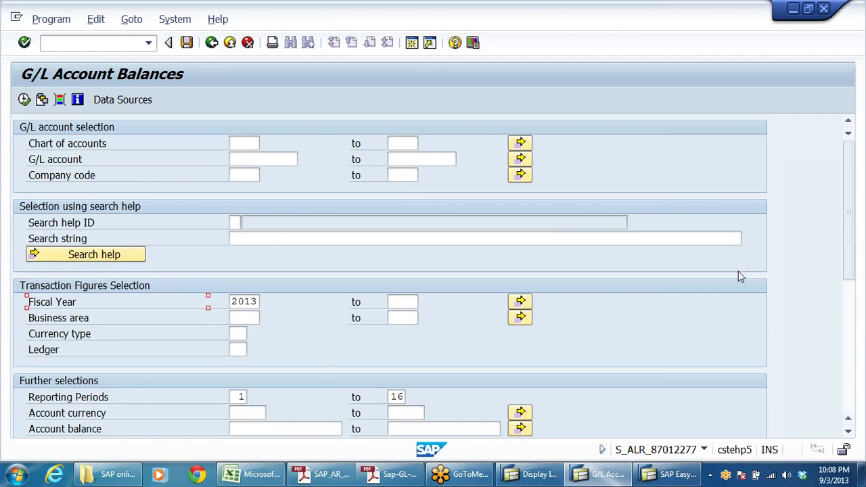
scroll(837, 319, down, 2)
scroll(839, 328, down, 3)
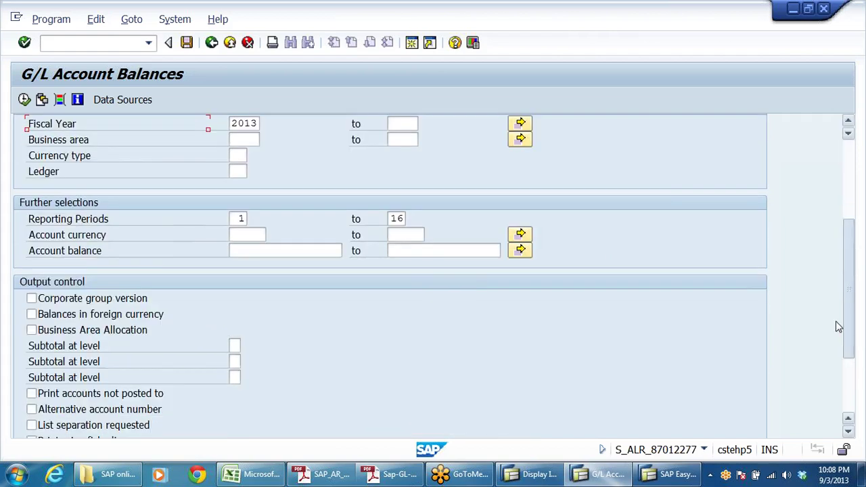
Review the output variants, reporting periods and G/L account selection fields of the G/L Account Balances report
scroll(837, 328, down, 3)
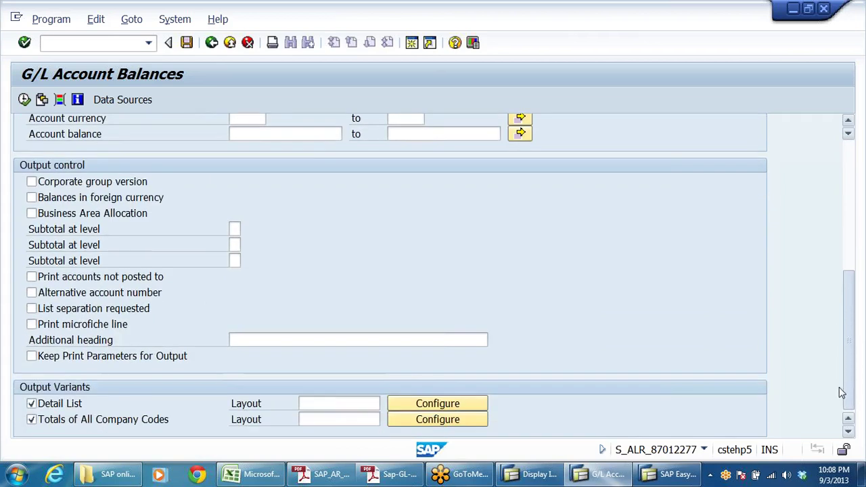
scroll(842, 385, up, 5)
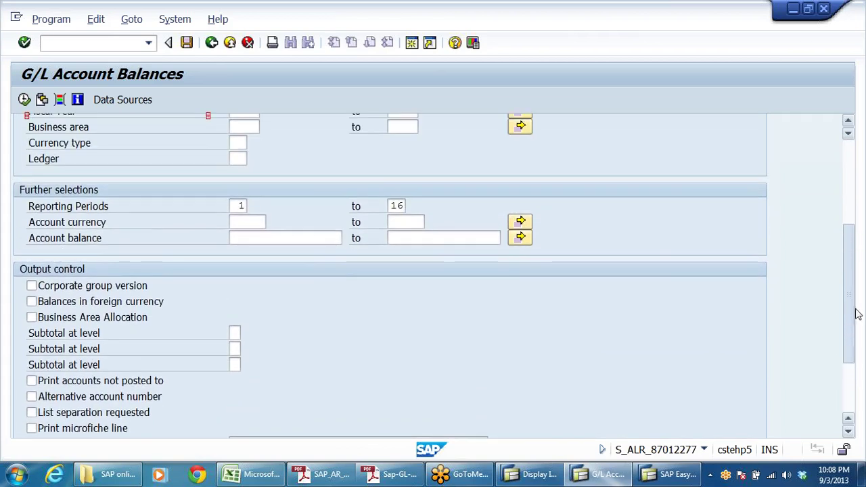
key(Down)
key(Down)
key(Down)
key(Down)
key(Down)
key(Down)
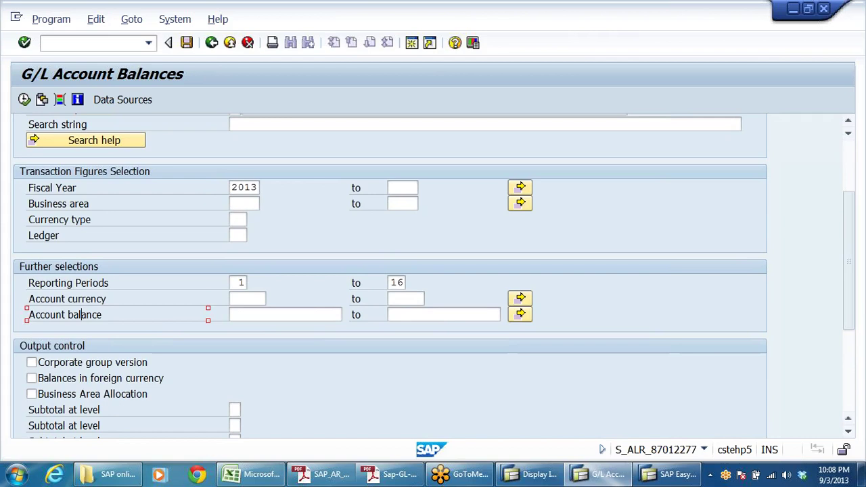
click(99, 283)
scroll(277, 253, up, 5)
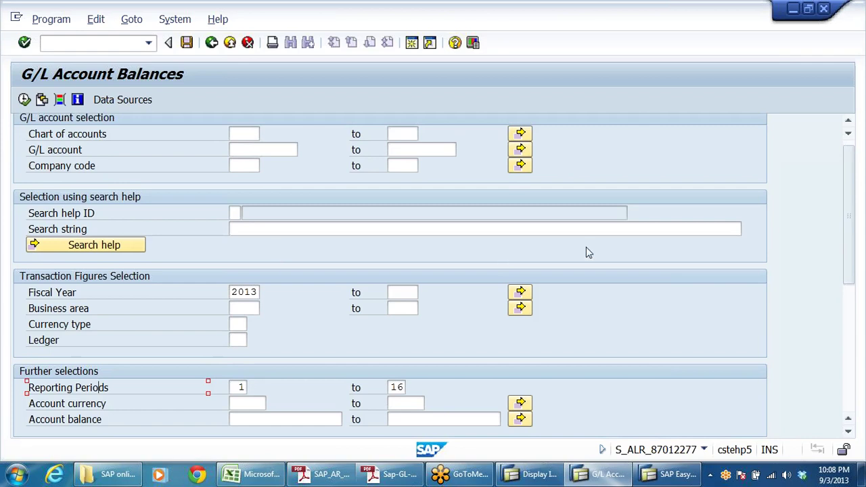
scroll(586, 251, up, 1)
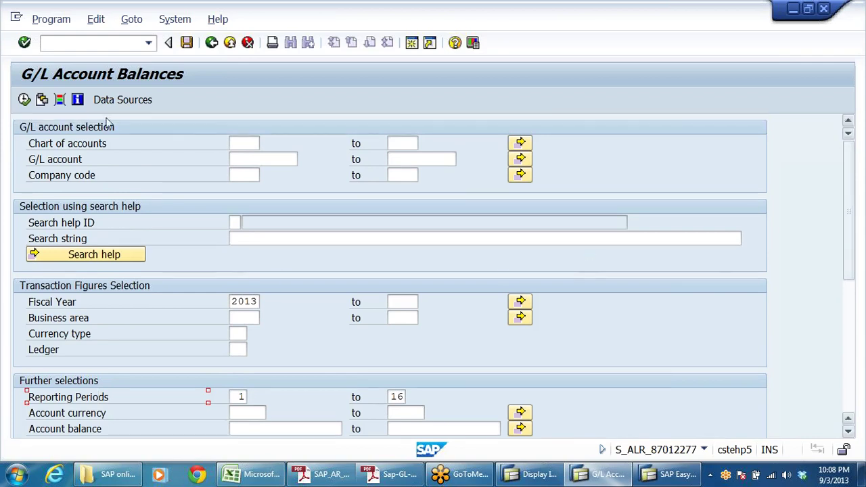
Return to SAP Easy Access and open the S_ALR_87012301 Totals and Balances report under the Totals and Balances folder
click(211, 42)
click(305, 242)
scroll(325, 277, down, 2)
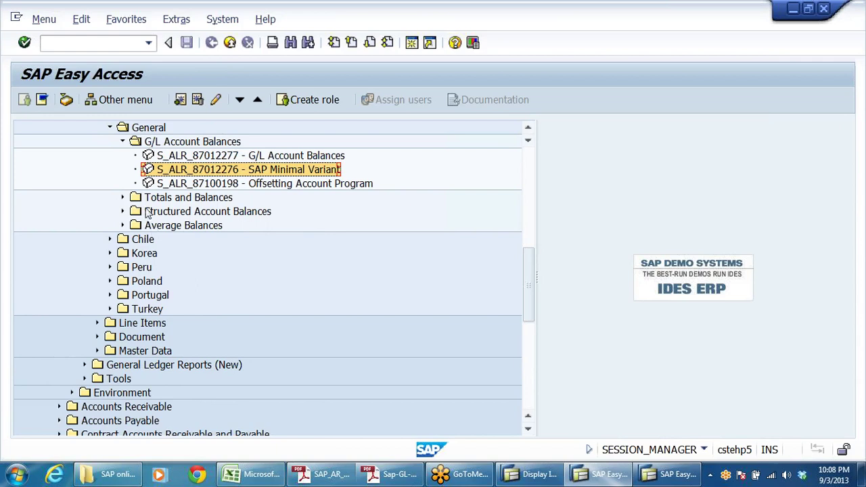
click(122, 197)
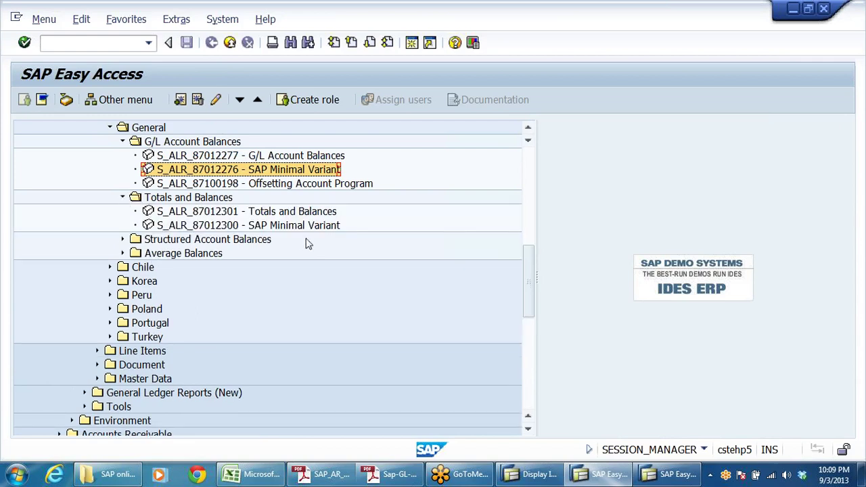
click(295, 210)
double_click(270, 215)
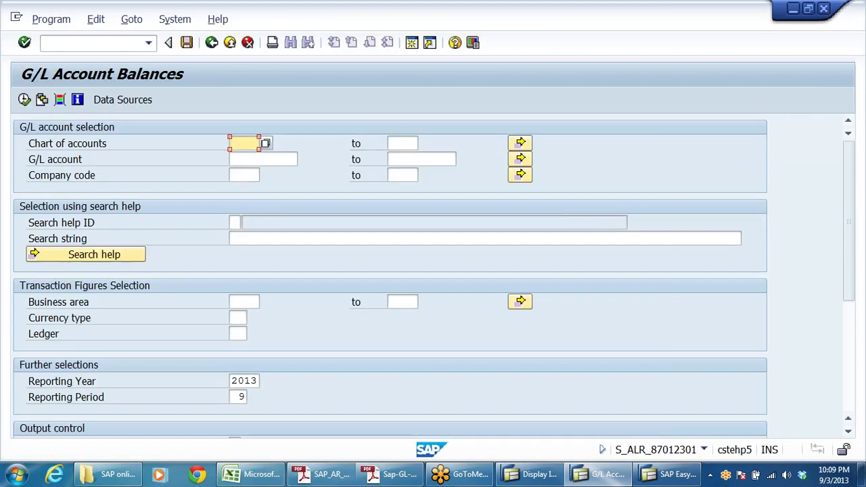
Enter chart of accounts DRCA and company code DRLB in the G/L account selection
key(Down)
key(Return)
key(Tab)
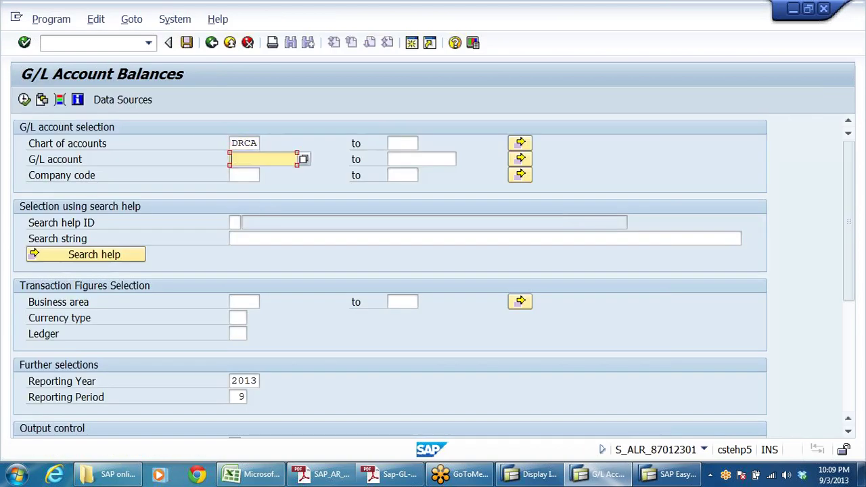
key(Tab)
key(Down)
key(Down)
key(Return)
Check the further selections and output control settings, and execute the report for reporting year 2013, period 9
scroll(360, 319, down, 5)
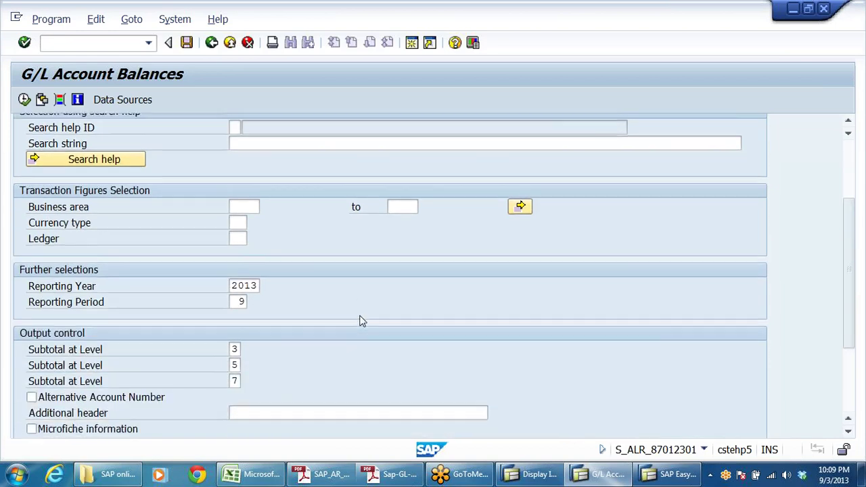
scroll(362, 321, down, 1)
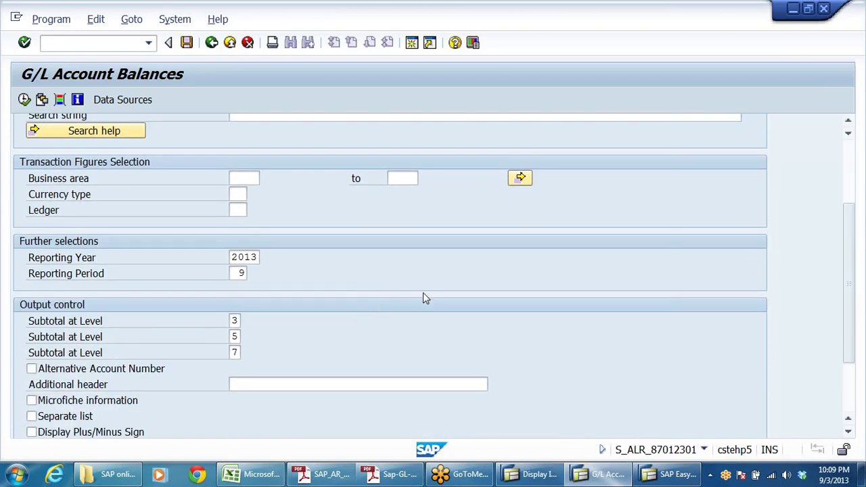
scroll(458, 303, up, 4)
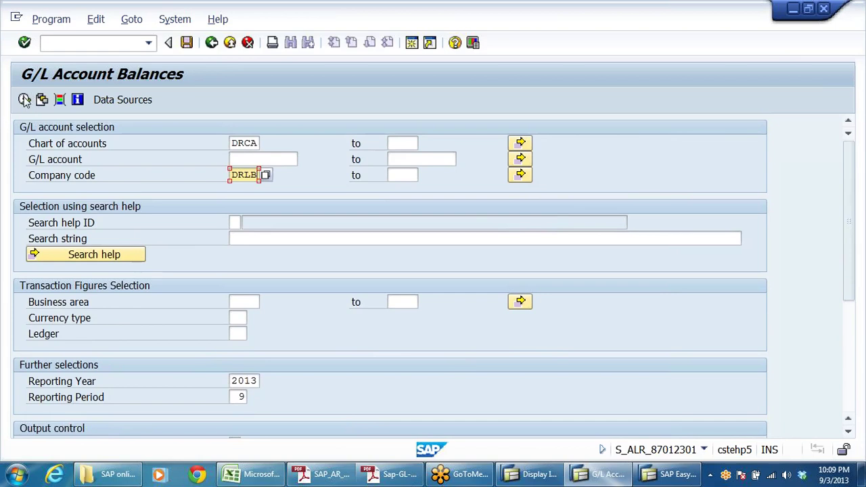
click(25, 100)
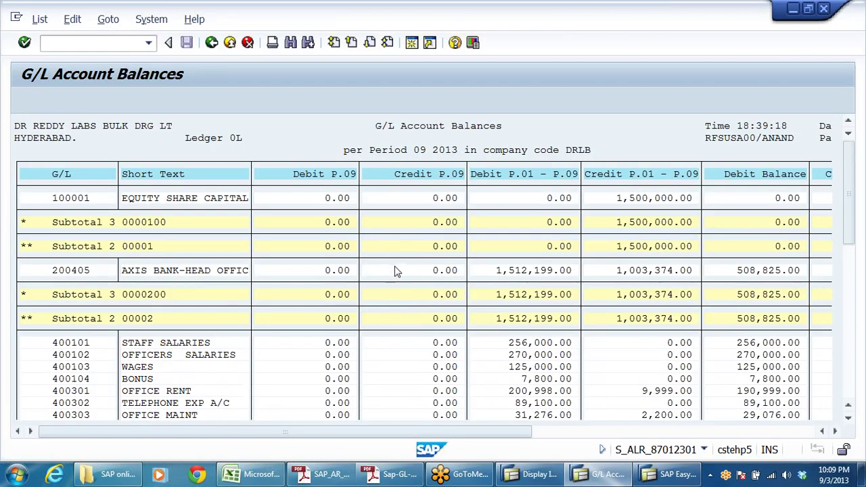
Examine the debit and credit figures and subtotals per G/L account, including the Axis Bank head office account
scroll(397, 271, down, 1)
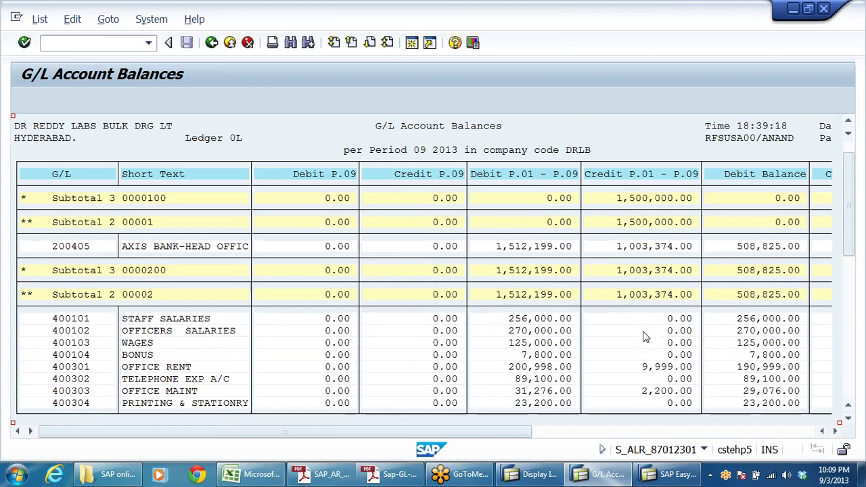
scroll(618, 319, down, 2)
scroll(619, 319, down, 1)
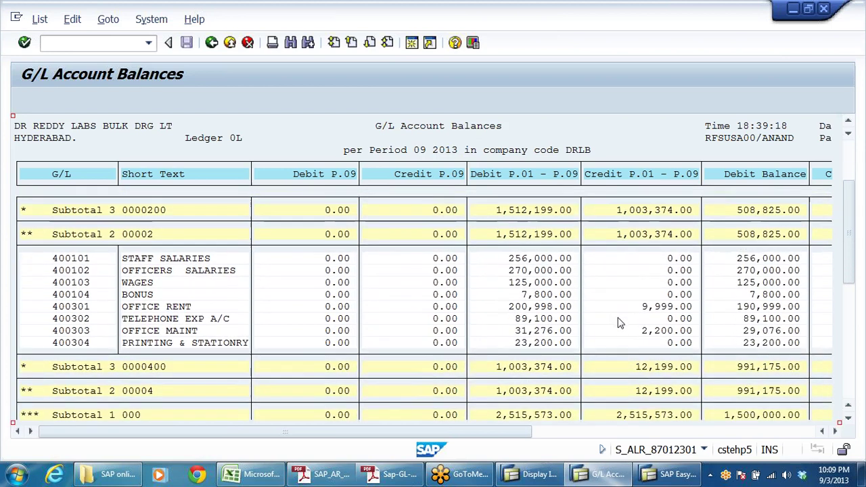
scroll(299, 348, up, 1)
scroll(302, 343, up, 2)
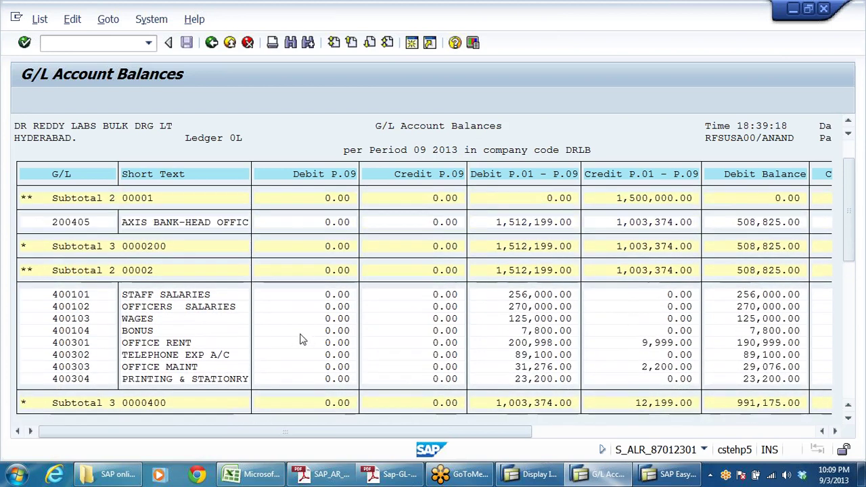
scroll(300, 337, up, 1)
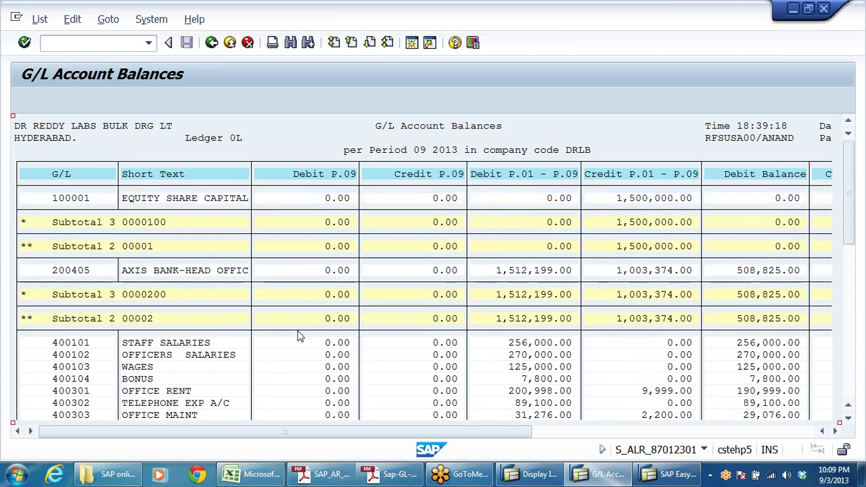
click(220, 271)
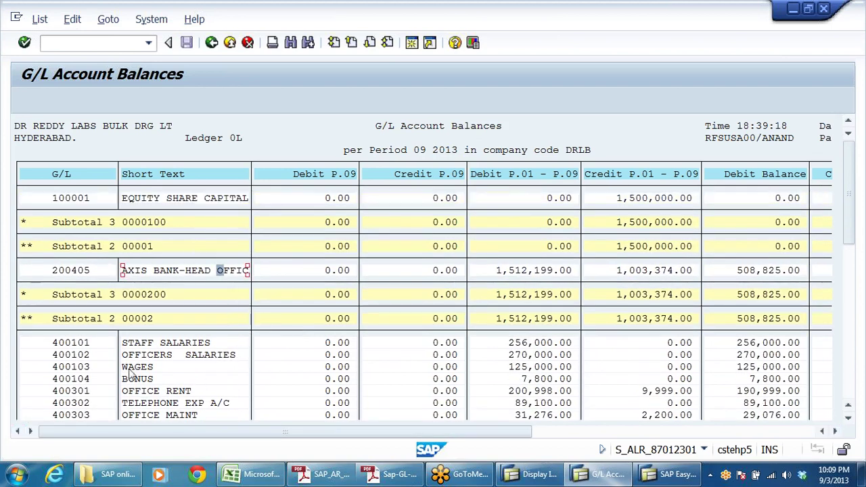
Examine the Debit Balance and Credit Balance columns and the company code DRLB totals at the end of the list
click(835, 431)
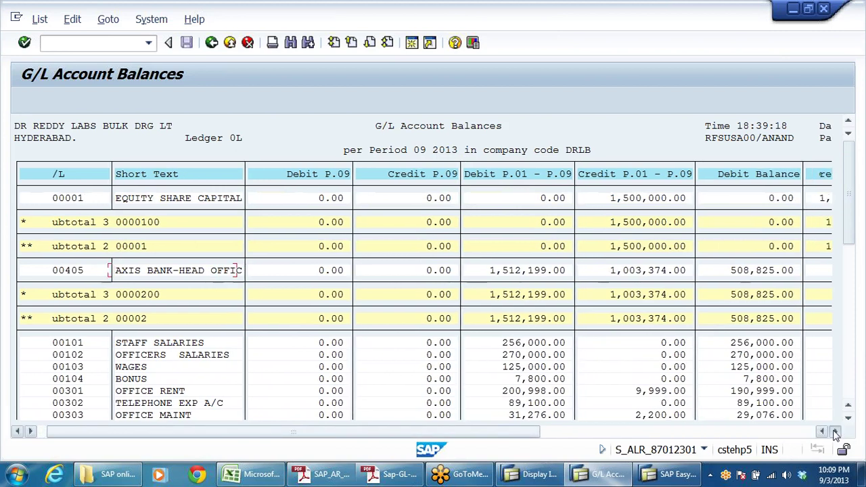
click(835, 431)
click(835, 431)
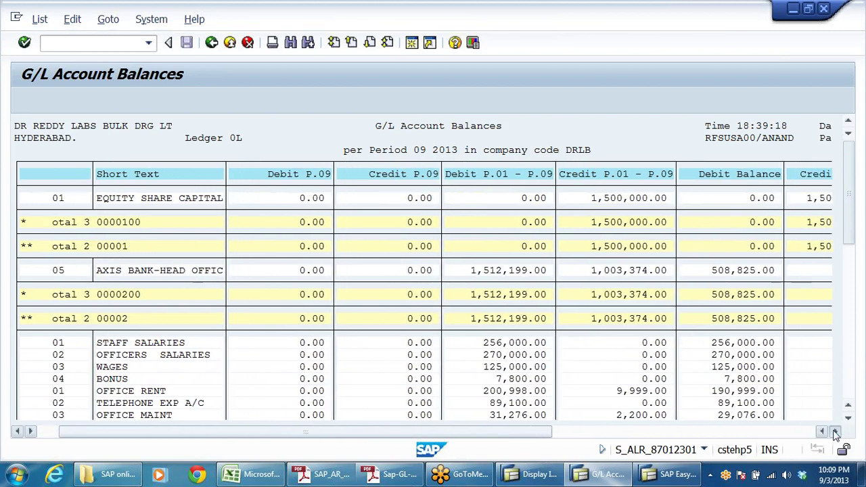
click(796, 433)
drag(580, 437, 501, 437)
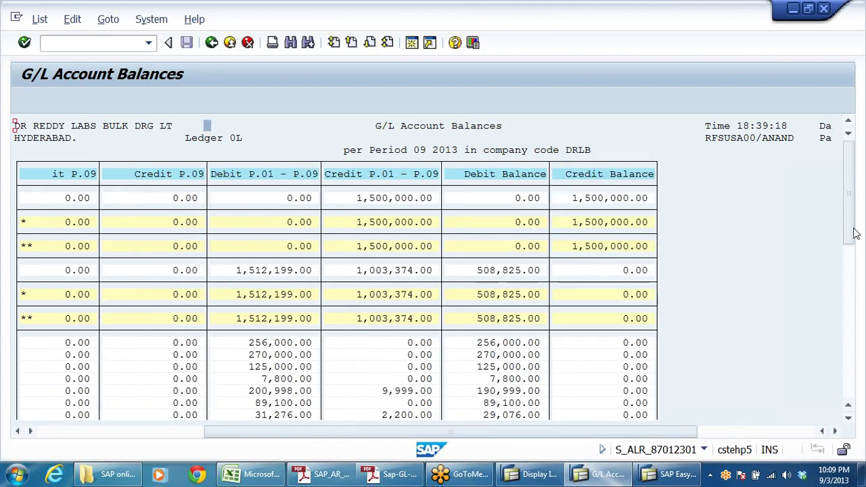
drag(854, 233, 832, 352)
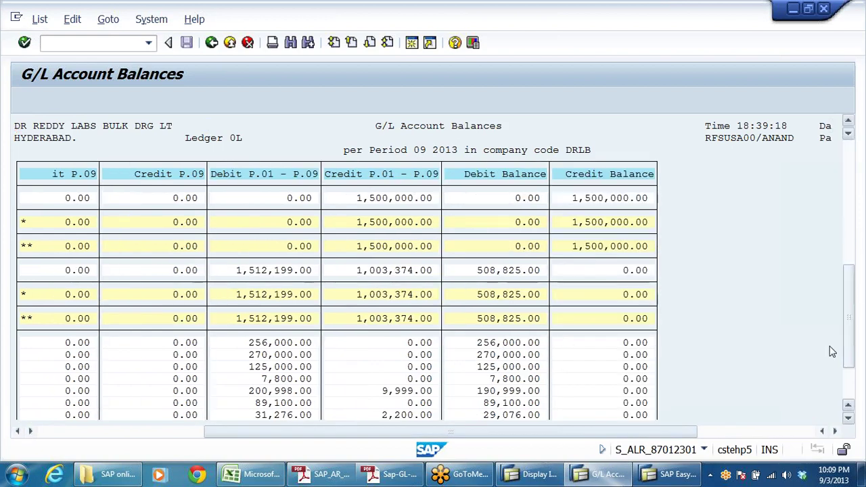
click(600, 371)
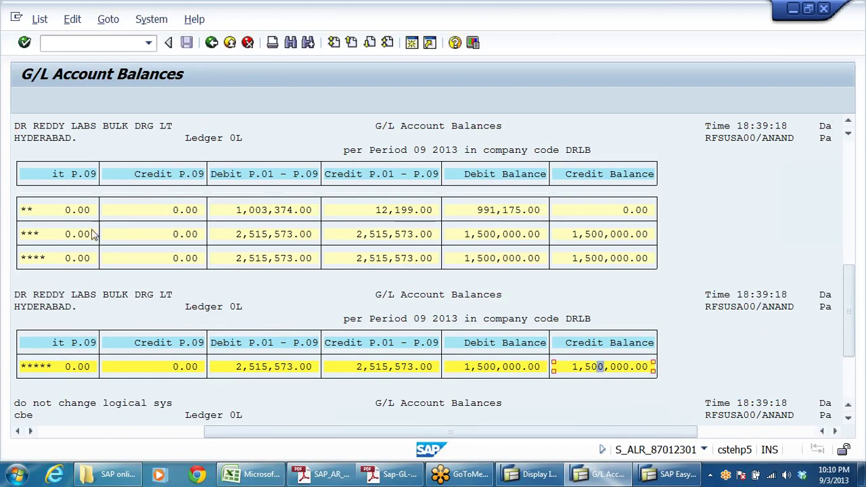
drag(602, 431, 437, 426)
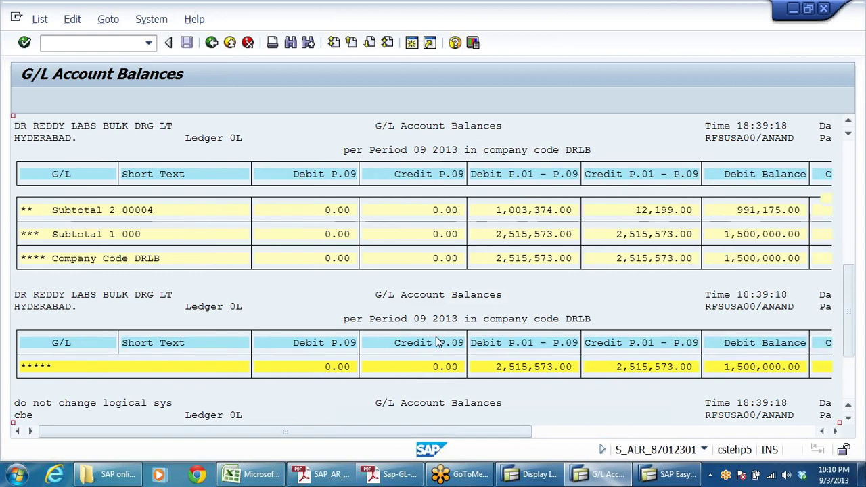
scroll(436, 336, up, 3)
drag(855, 278, 854, 232)
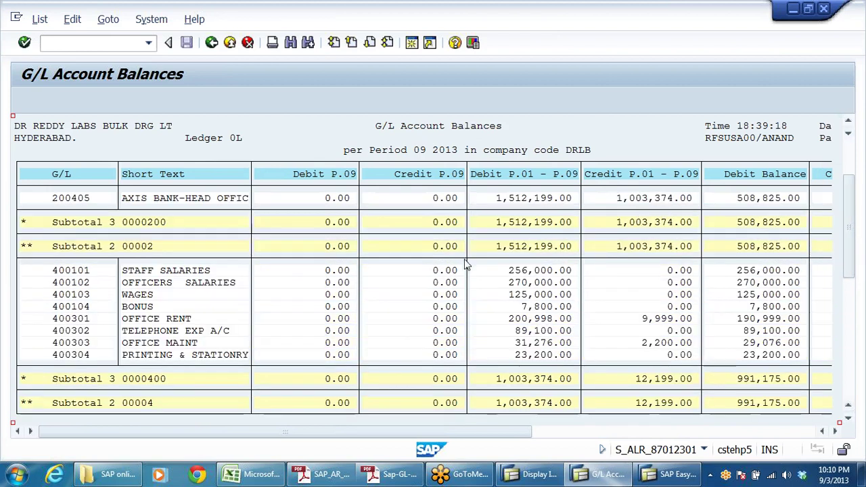
Return to the selection screen and look up the valid number range for the first two subtotal levels
click(211, 42)
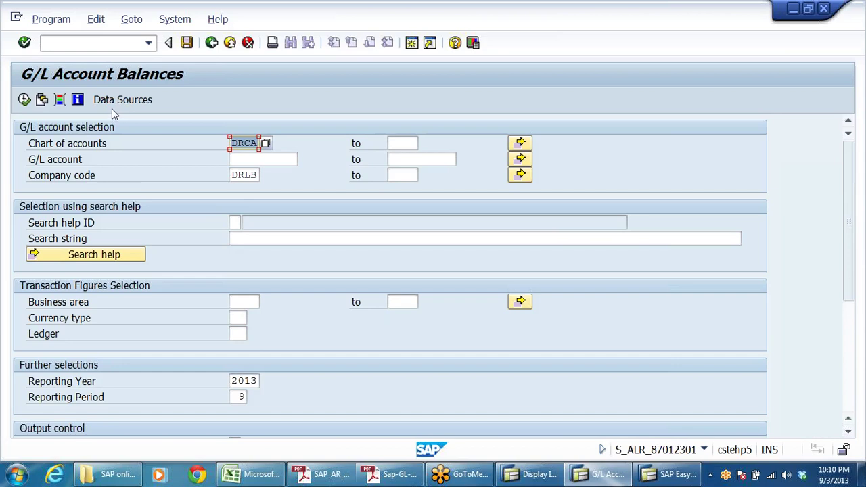
drag(846, 251, 843, 329)
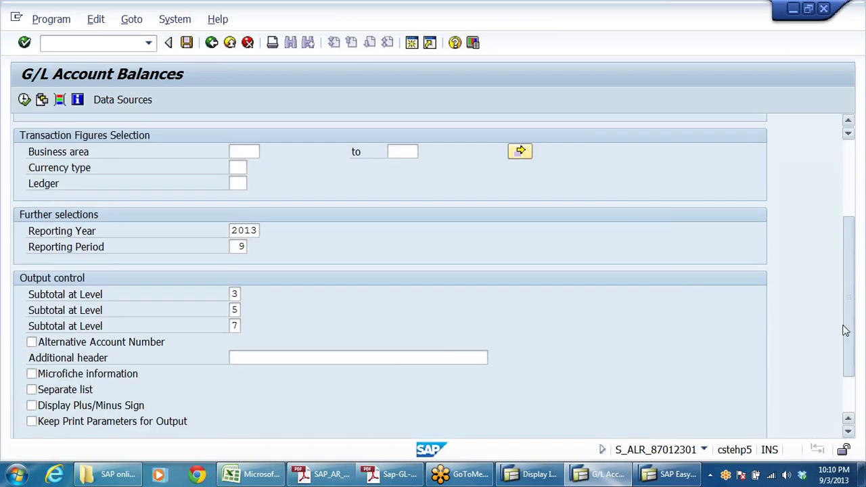
click(234, 294)
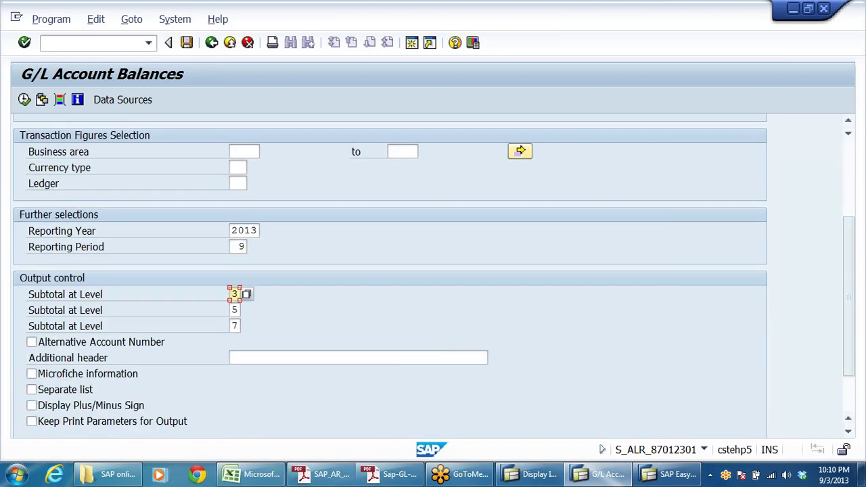
click(248, 298)
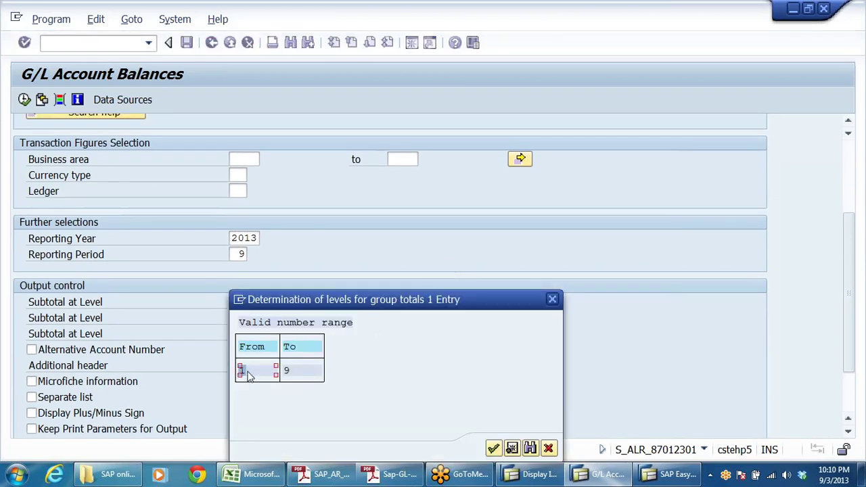
click(287, 371)
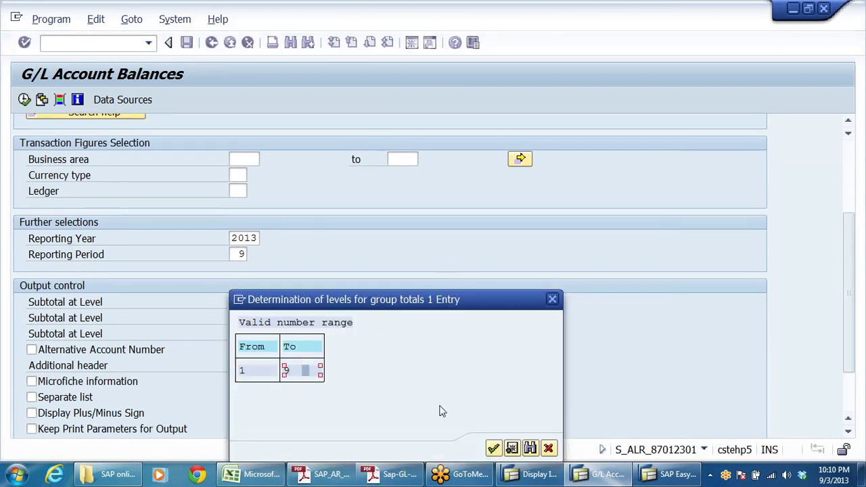
click(549, 449)
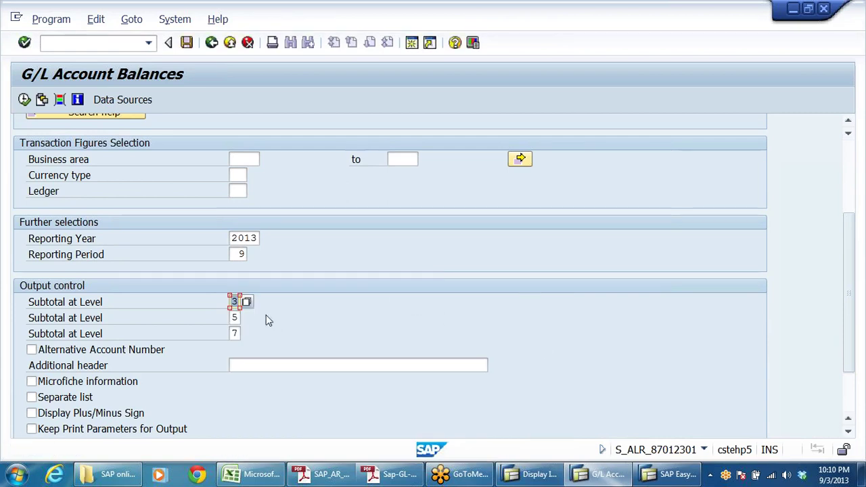
click(236, 318)
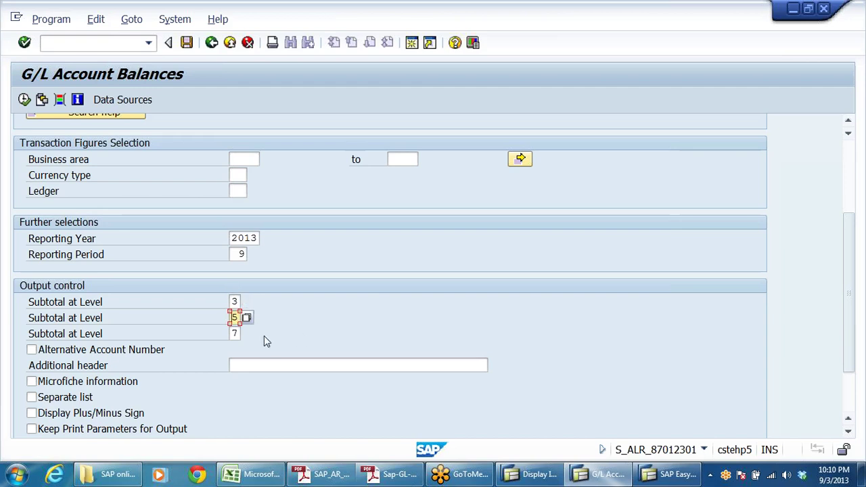
click(247, 317)
click(552, 299)
Set the first subtotal level to 1 and look up the valid number range for the third subtotal level
click(235, 301)
text(1)
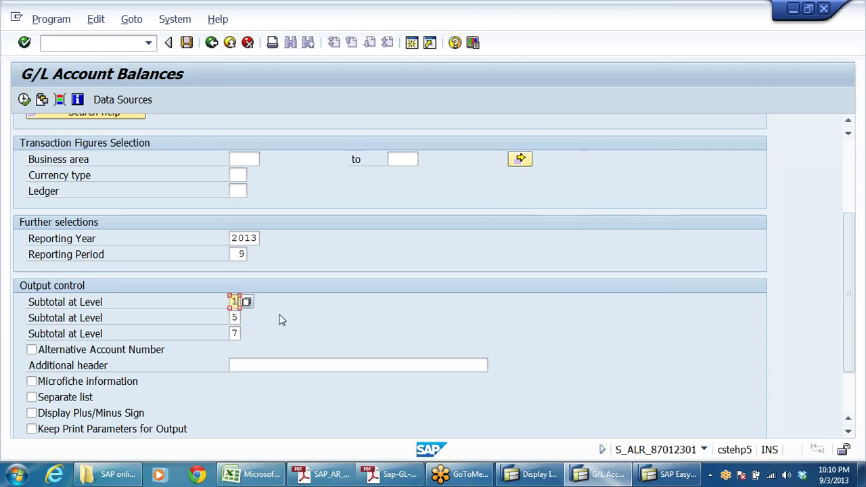
click(235, 317)
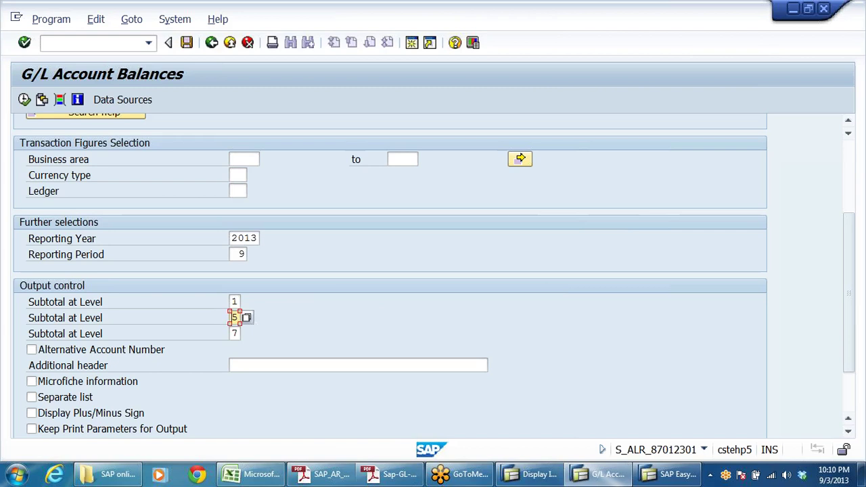
click(235, 334)
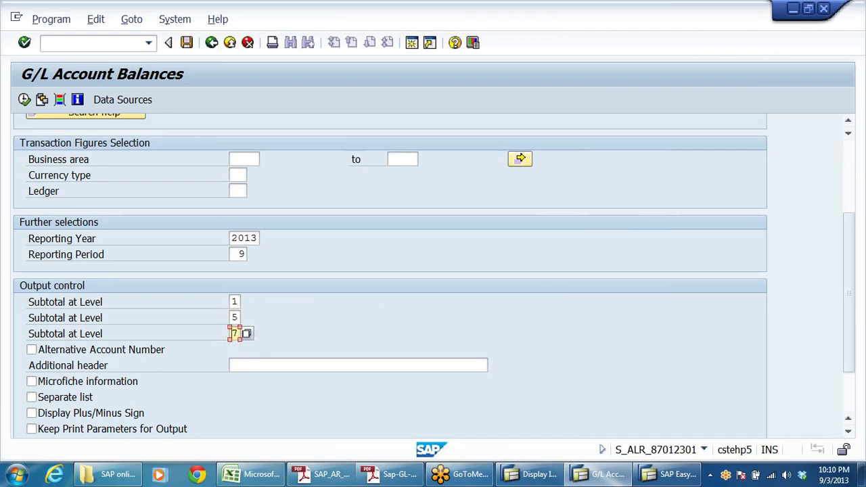
click(251, 335)
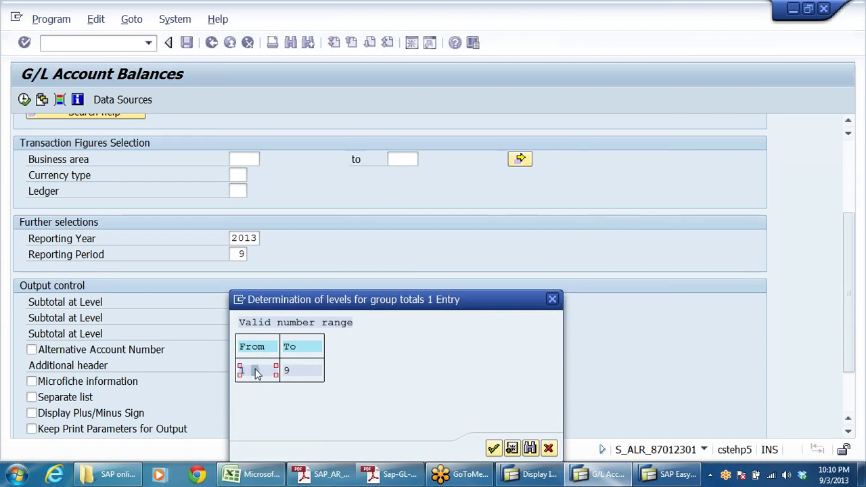
key(Tab)
click(247, 373)
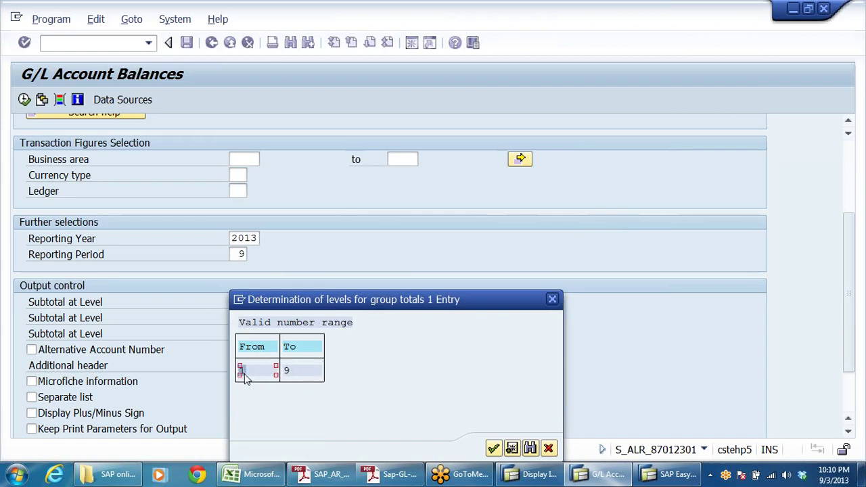
click(552, 300)
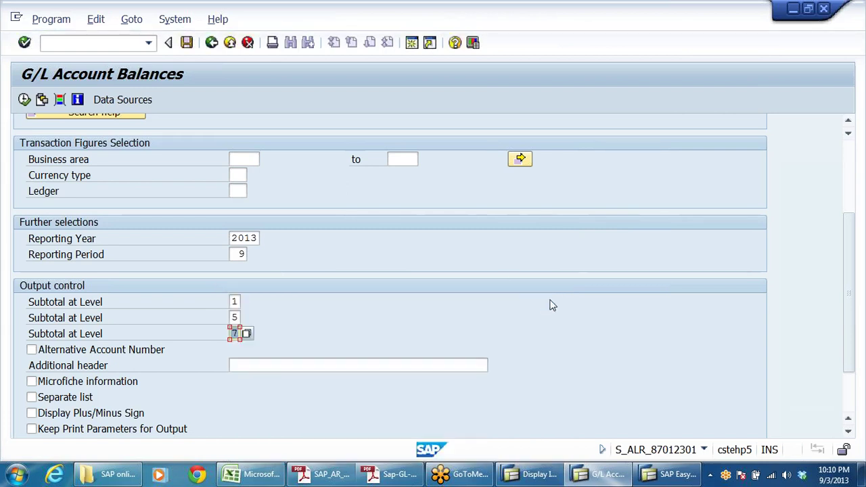
Execute the Totals and Balances report, review the subtotal rows by G/L account, and exit to the SAP menu
click(24, 100)
scroll(444, 291, down, 1)
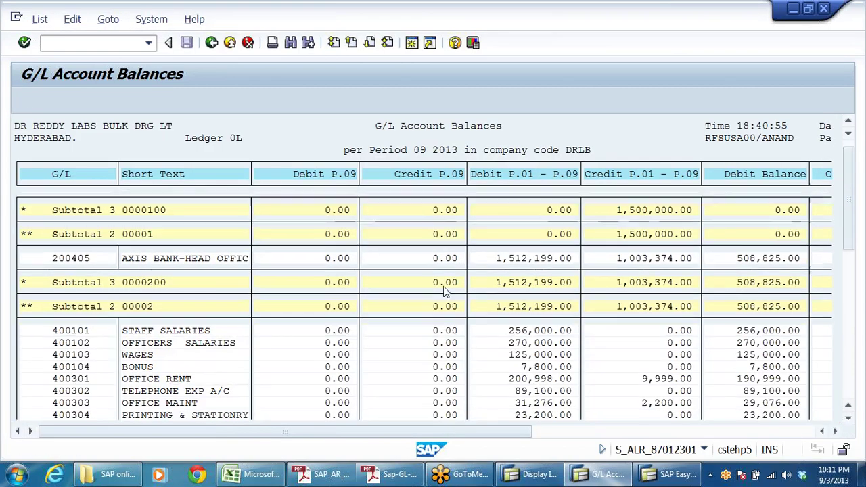
scroll(444, 291, down, 1)
click(230, 43)
click(230, 42)
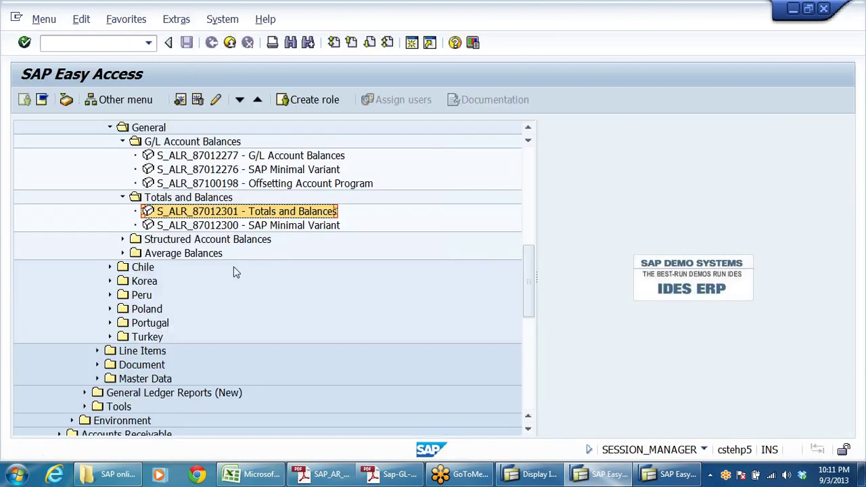
Open the Structured Account Balances report and enter chart of accounts DRCA and financial statement version INT
click(122, 239)
double_click(280, 254)
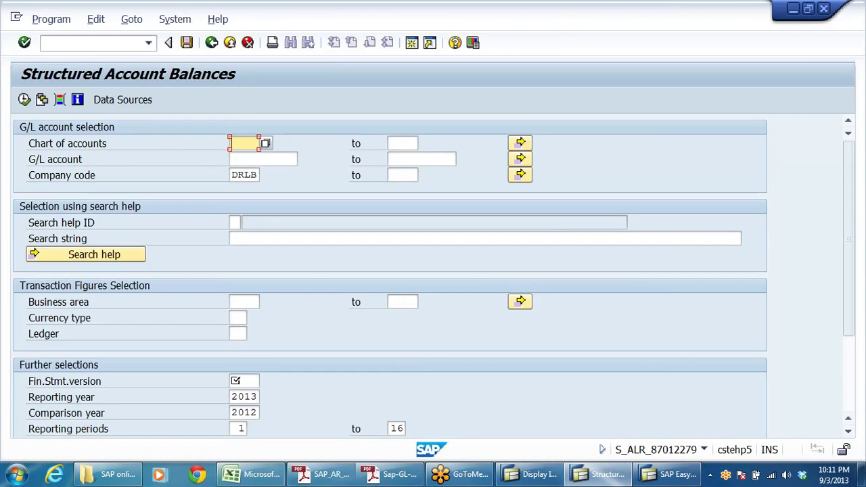
text(D)
key(Down)
key(Return)
drag(848, 224, 861, 196)
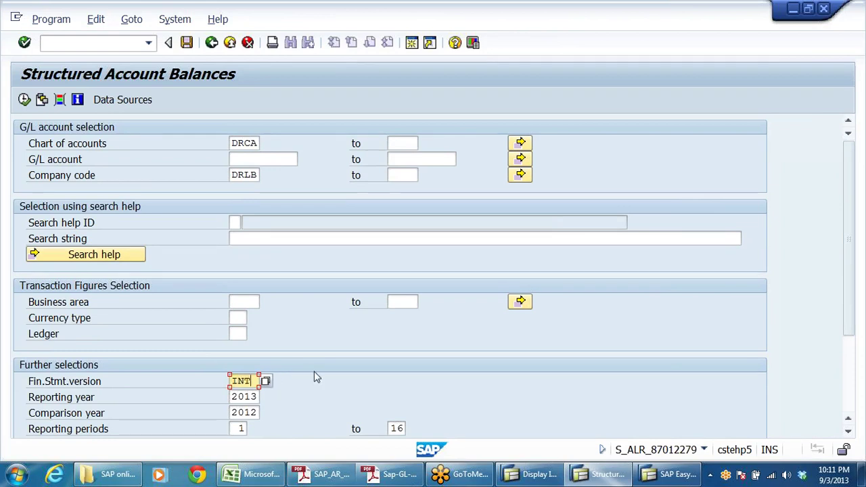
Check the further selections and output control, and execute the report for reporting year 2013 against comparison year 2012
scroll(316, 377, down, 2)
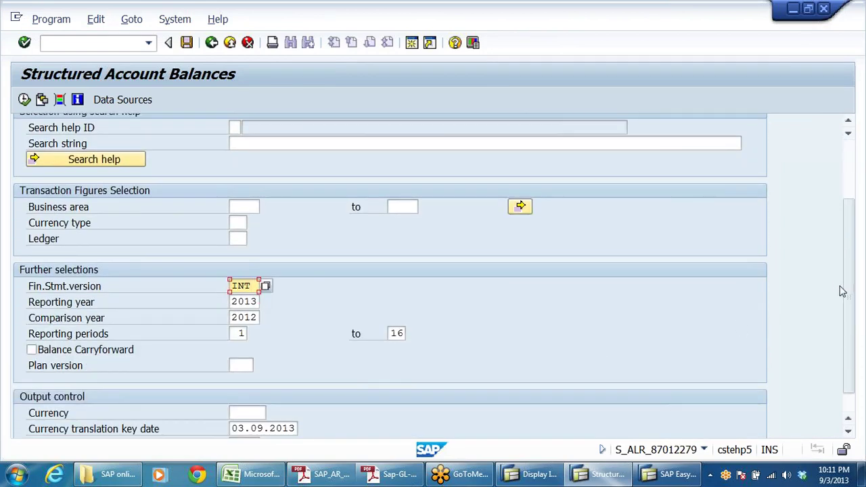
scroll(854, 355, down, 2)
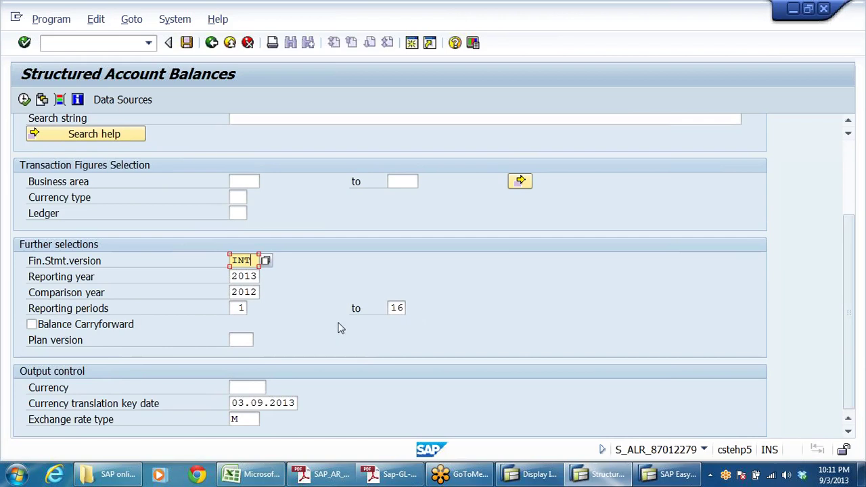
click(591, 292)
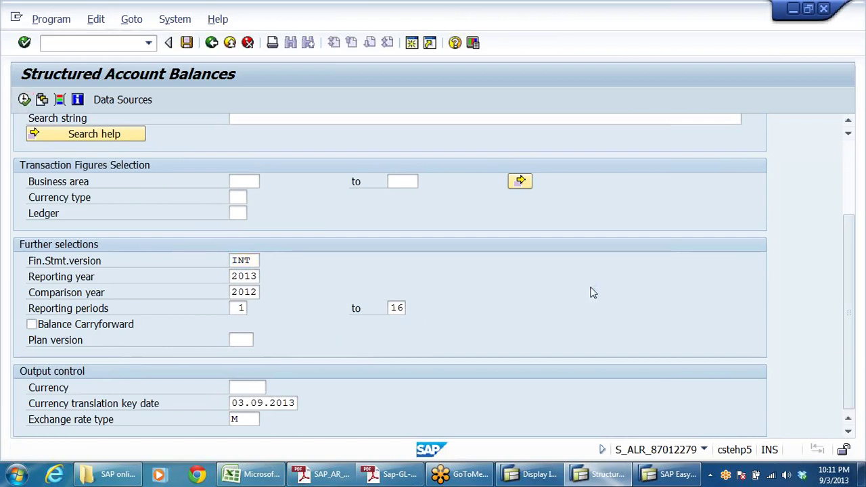
key(F8)
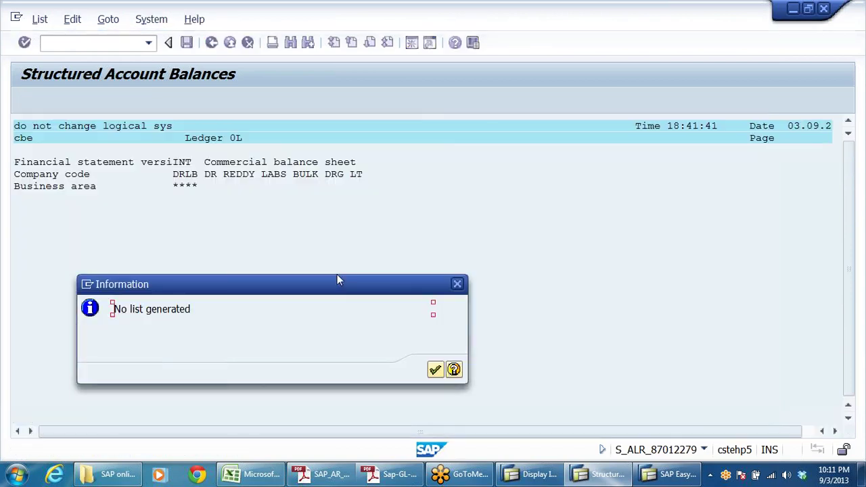
click(436, 370)
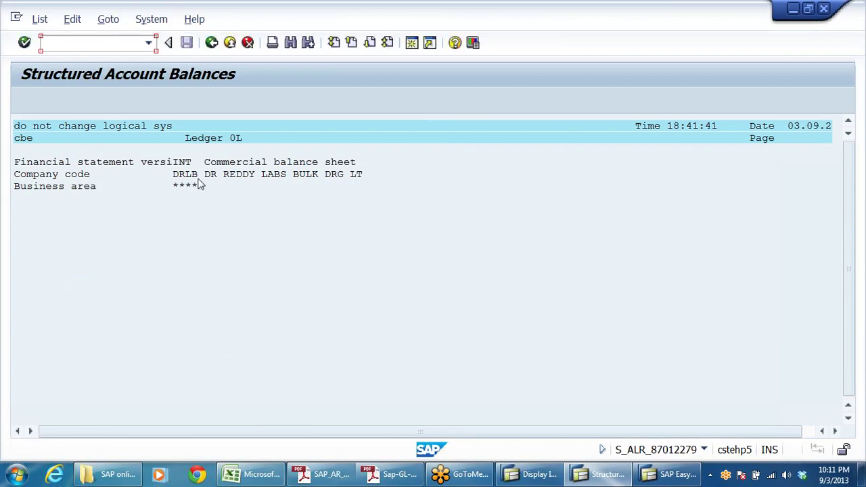
Return to the Structured Account Balances selection screen, recheck the selection criteria, and leave the report
click(212, 42)
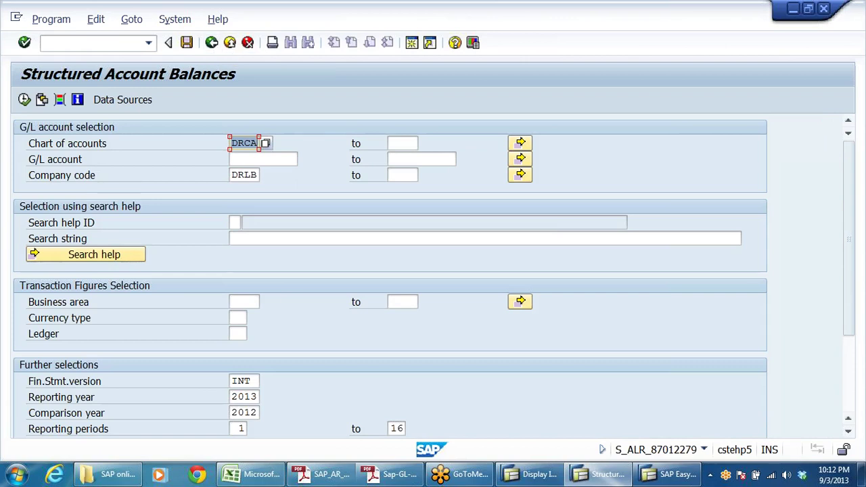
click(243, 302)
scroll(266, 308, down, 1)
scroll(267, 304, up, 1)
click(212, 43)
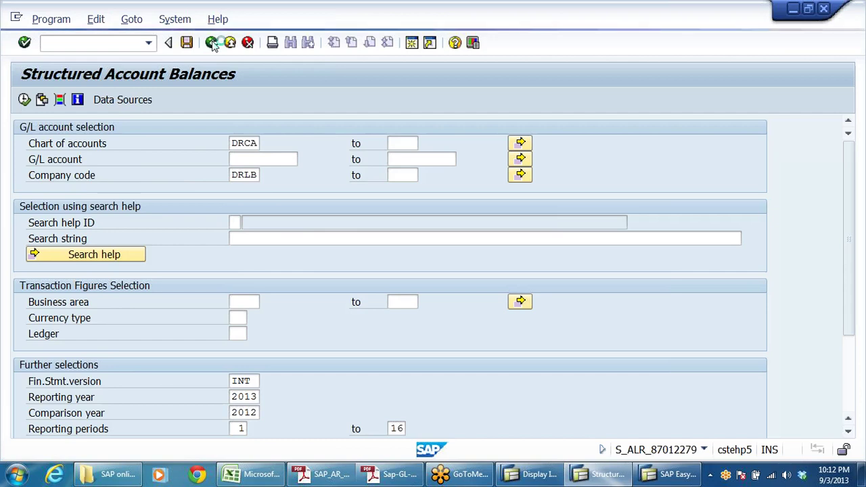
Start transaction SE11 and display the database table BSEG in the ABAP Dictionary
scroll(237, 83, up, 9)
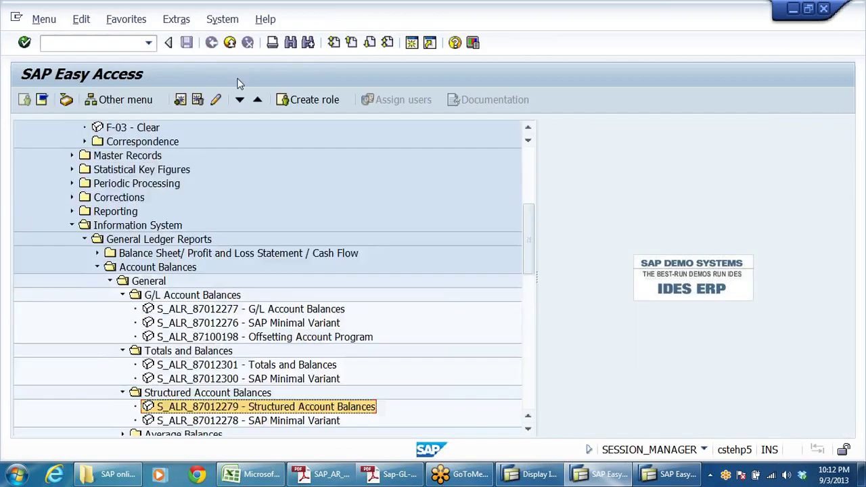
scroll(237, 83, up, 1)
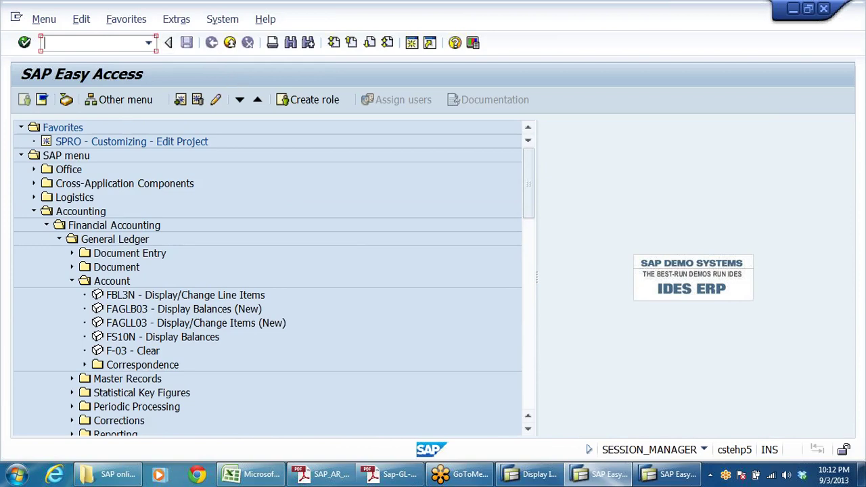
text(SE11)
key(Return)
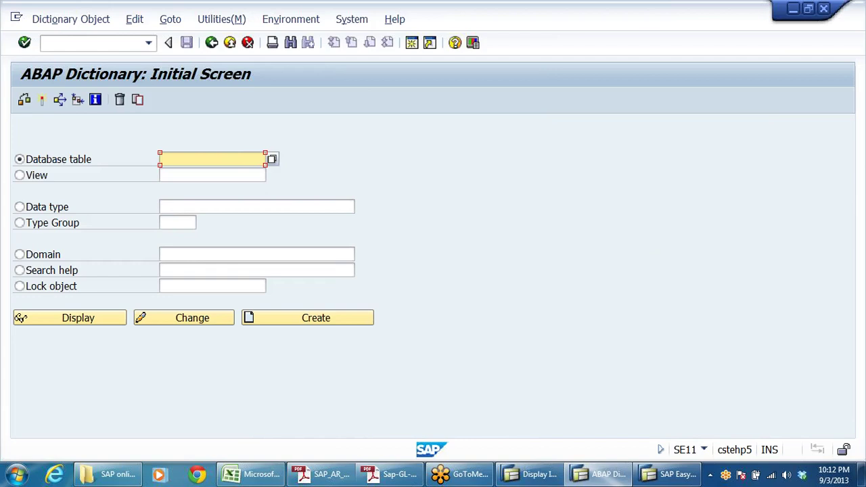
text(bseg)
key(Return)
click(61, 323)
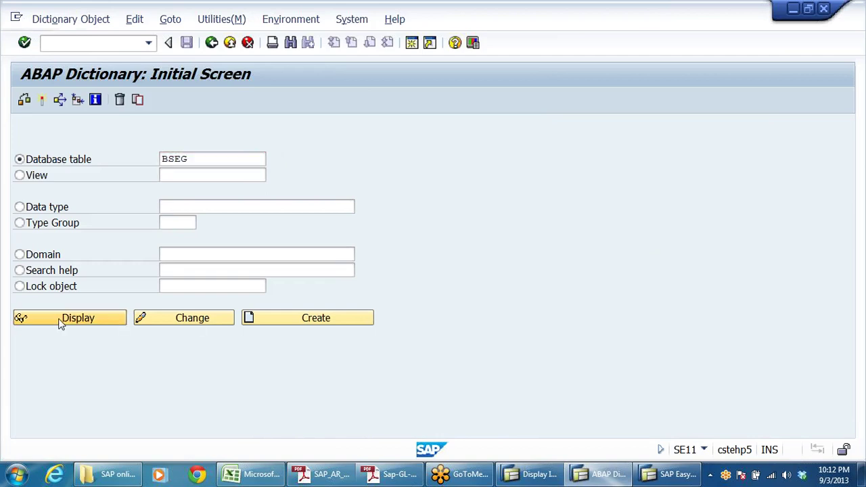
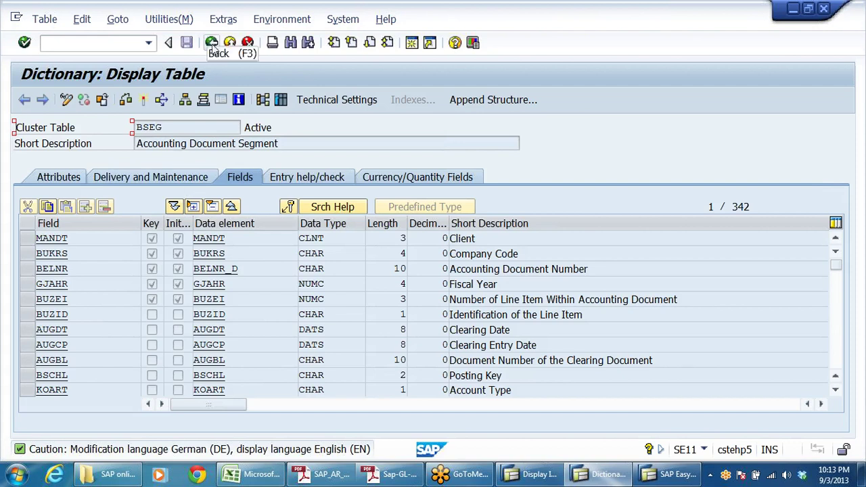
Return to the dictionary's initial screen, display table BKPF, and highlight its short description
click(212, 44)
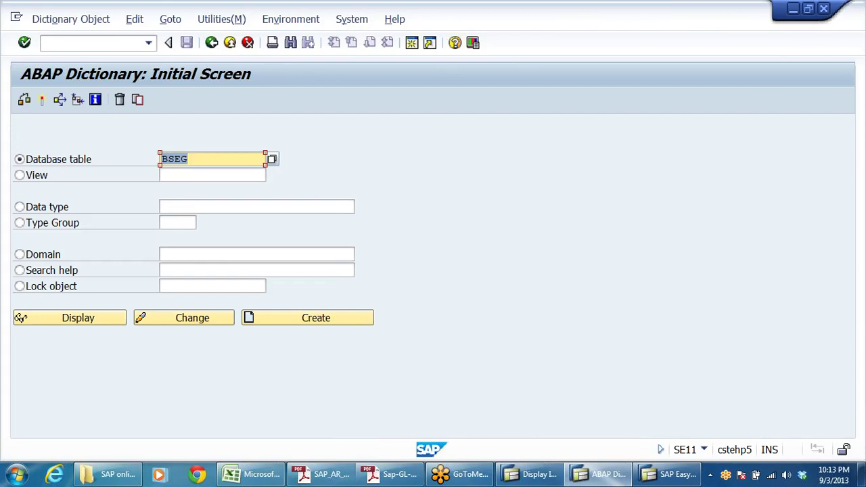
text(bkpf)
click(75, 322)
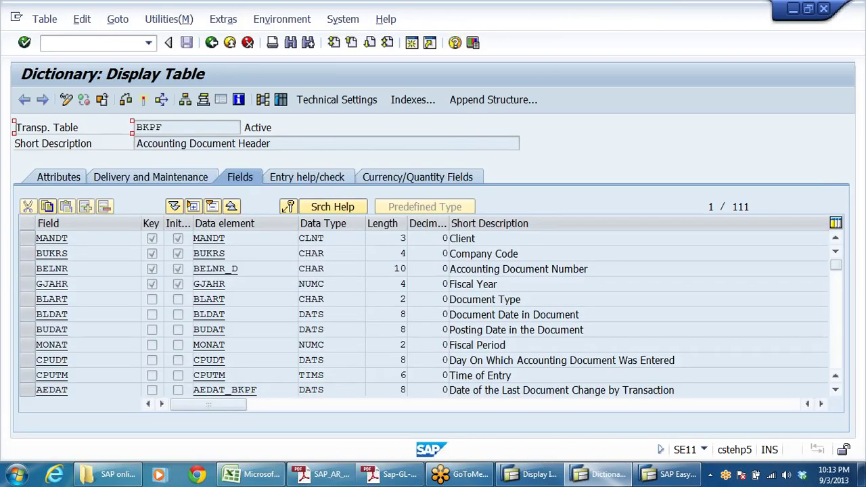
click(271, 144)
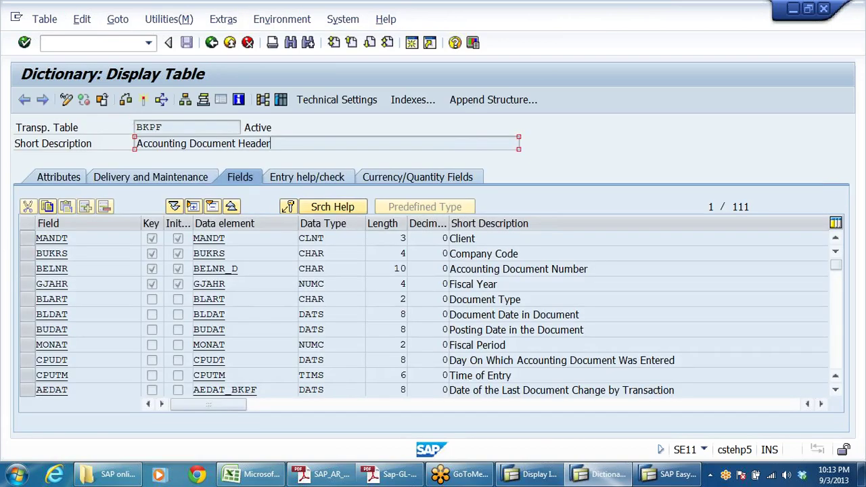
key(shift+Home)
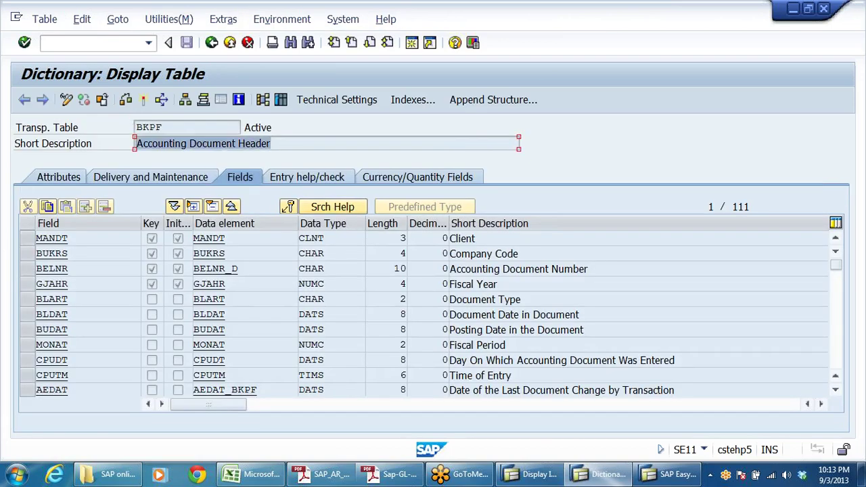
Go back to the dictionary's initial screen and display table BSEG again
click(212, 43)
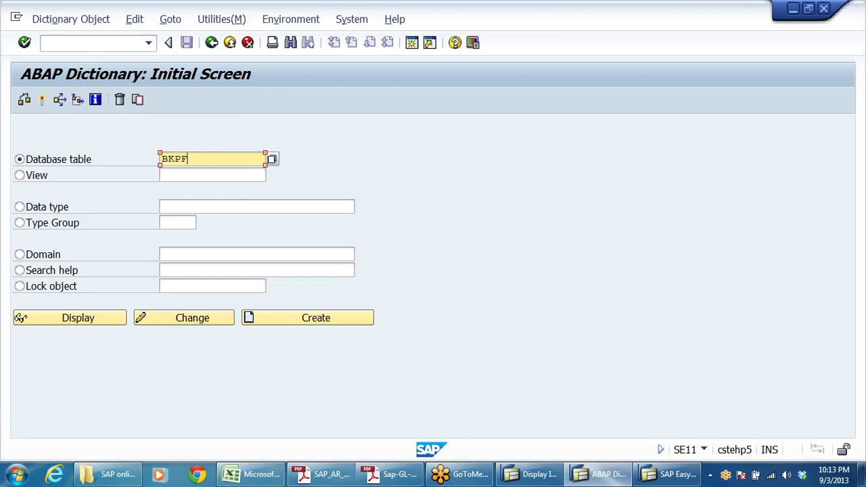
key(BackSpace)
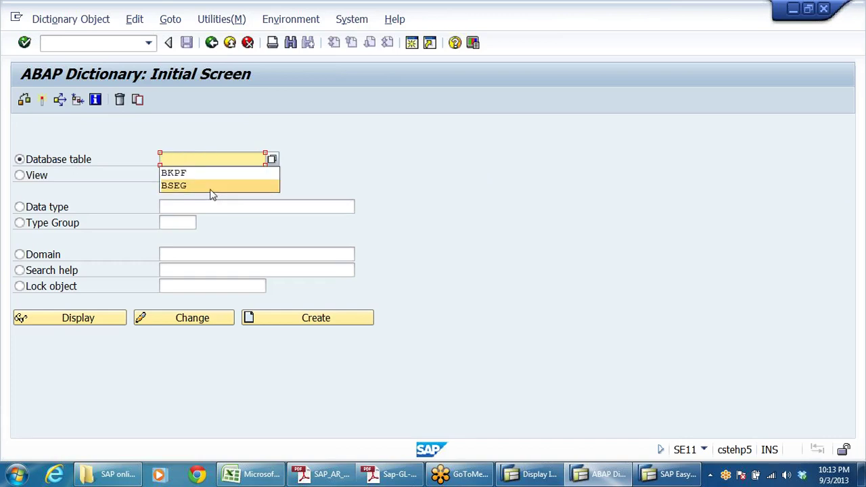
click(205, 187)
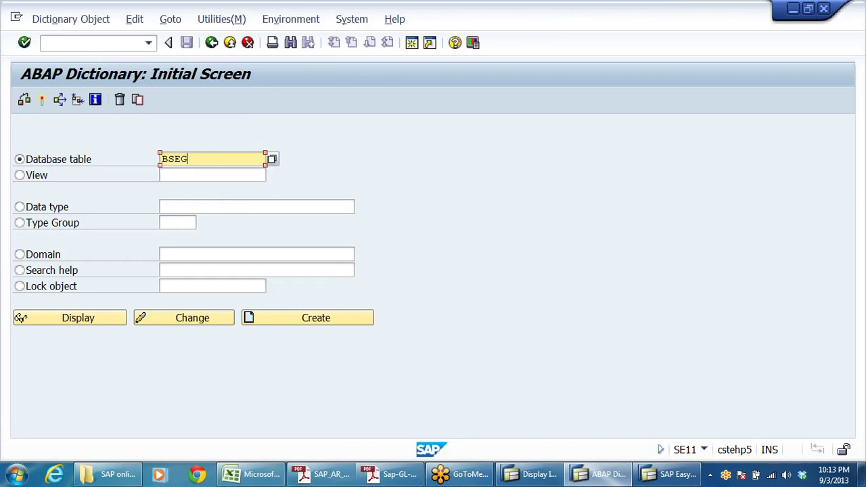
click(90, 320)
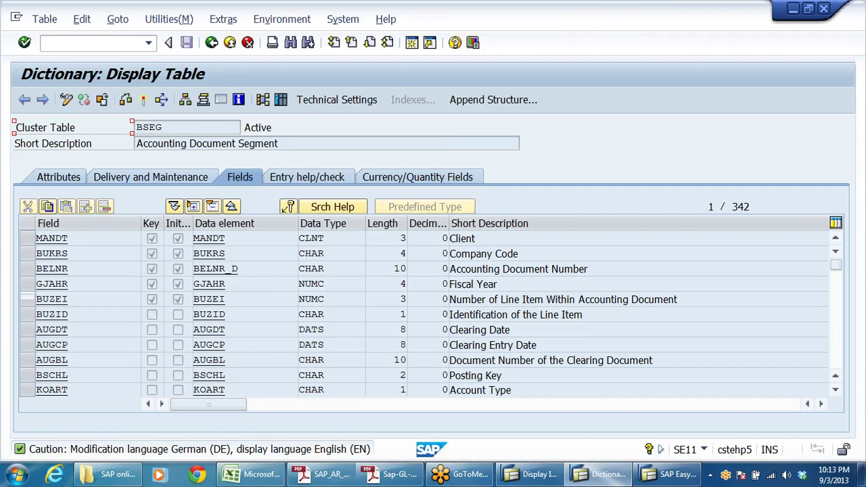
Examine the MANDT and BUKRS fields of table BSEG, highlighting the BUKRS field name and its short description
click(52, 238)
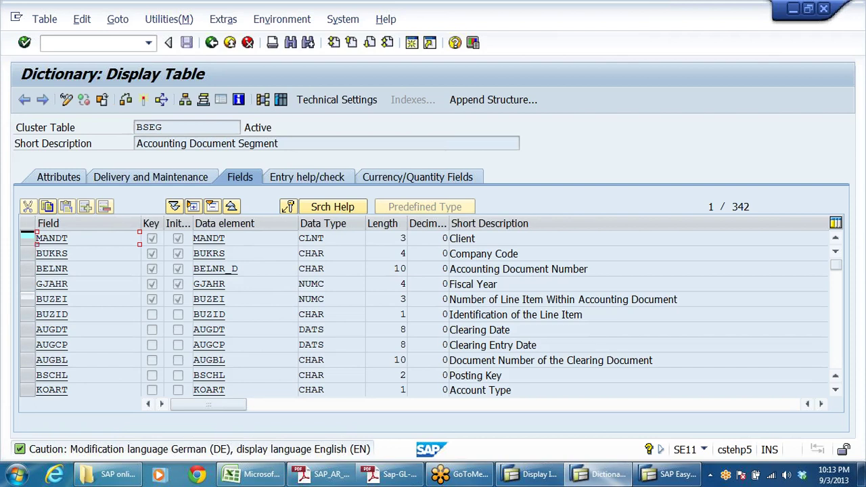
drag(68, 253, 36, 253)
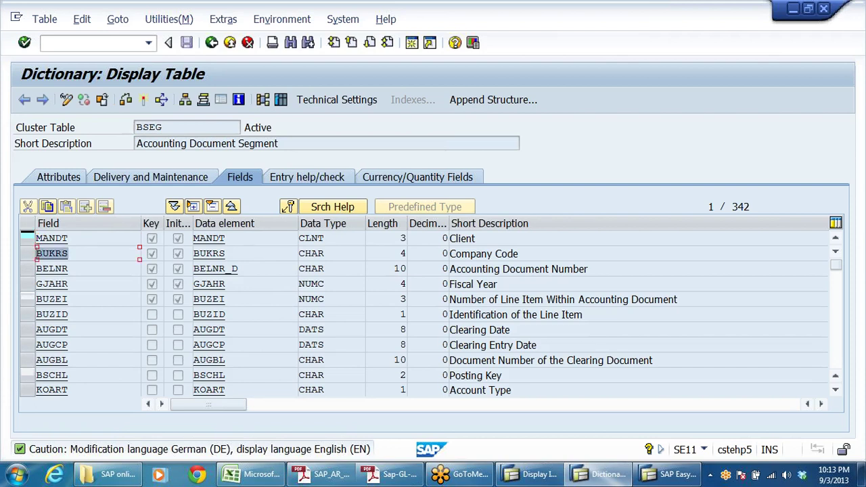
drag(519, 254, 450, 254)
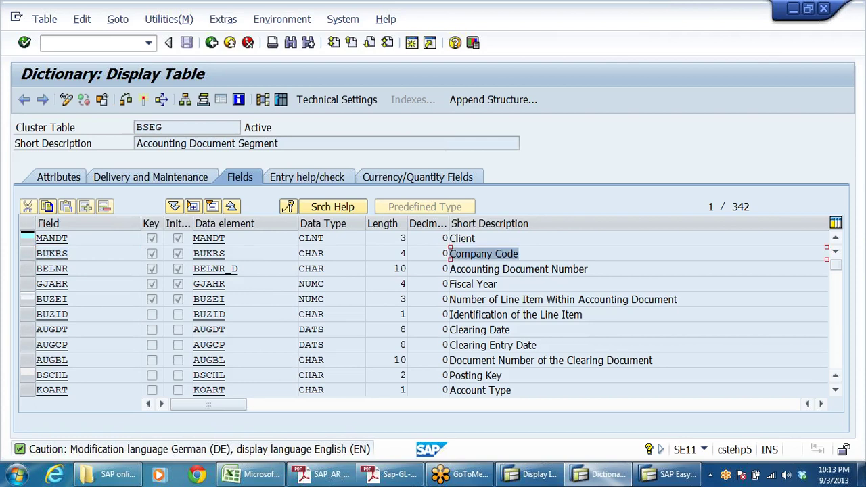
key(End)
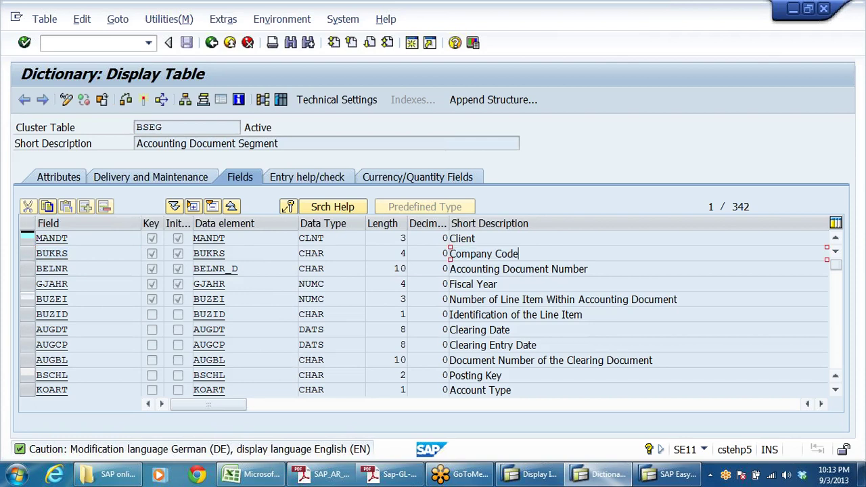
double_click(52, 253)
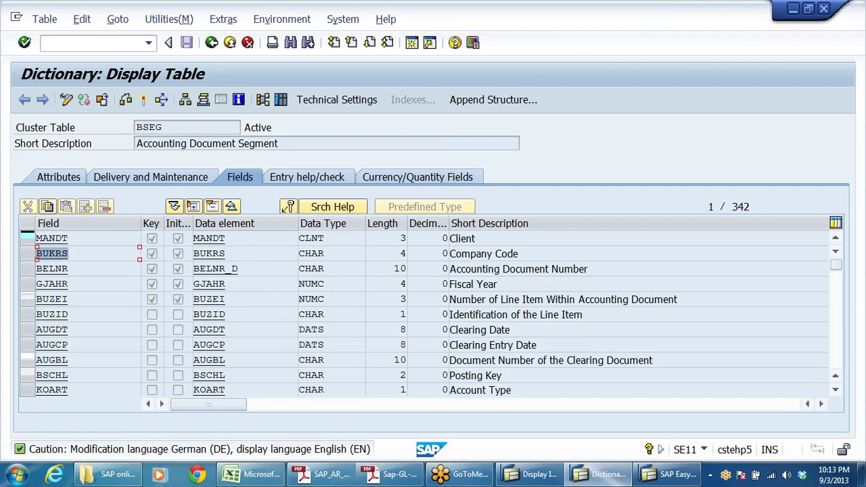
Highlight the BELNR field name and open the BSEG data browser selection with BUKRS, BELNR, GJAHR and BUZEI as selection fields
double_click(52, 269)
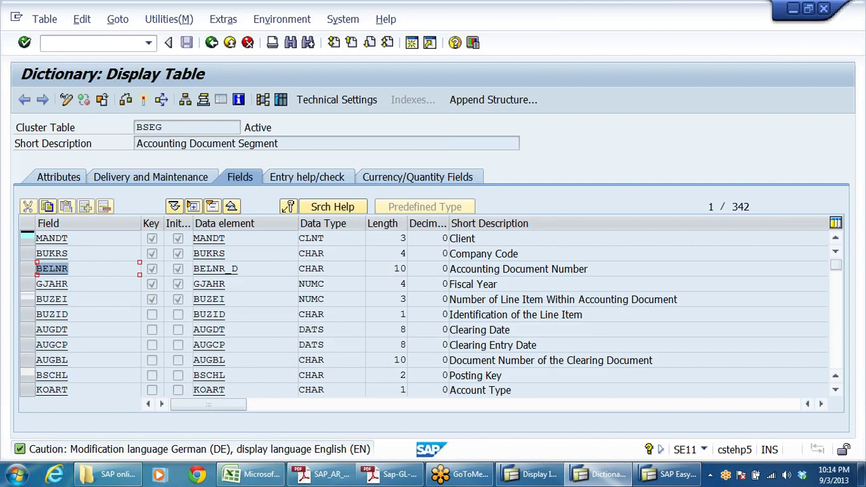
click(28, 269)
click(281, 100)
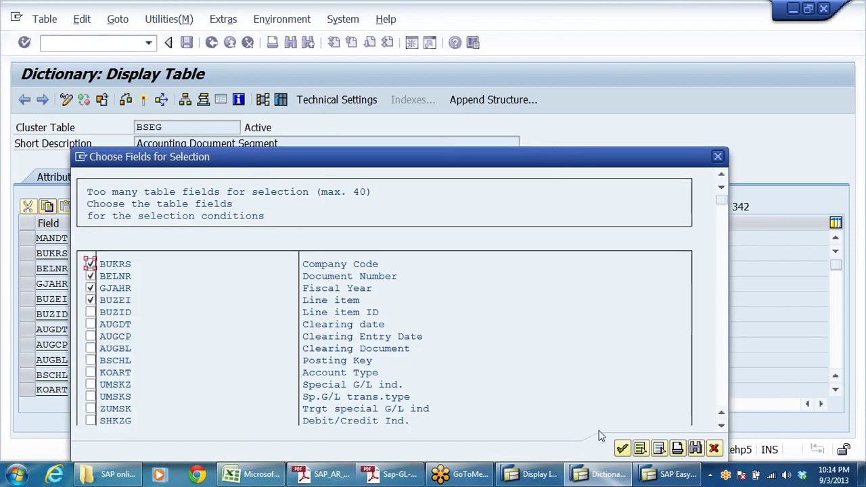
click(622, 449)
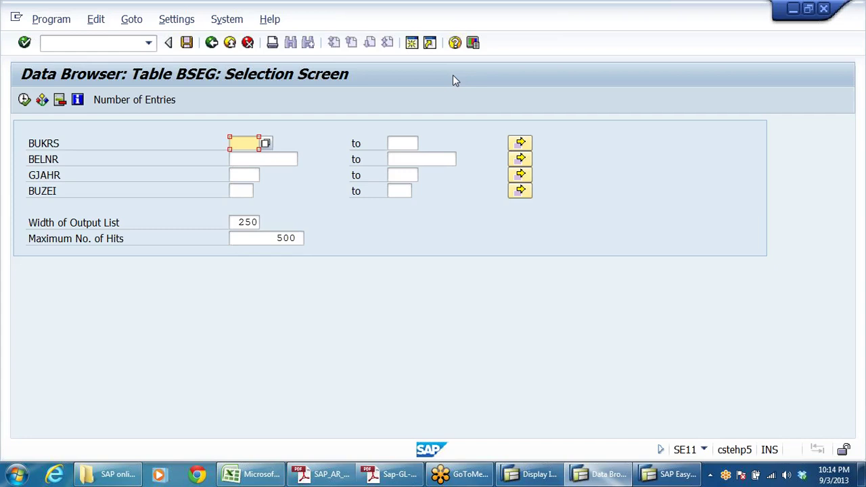
Set BUKRS to DRLB and list the matching BSEG entries
click(49, 142)
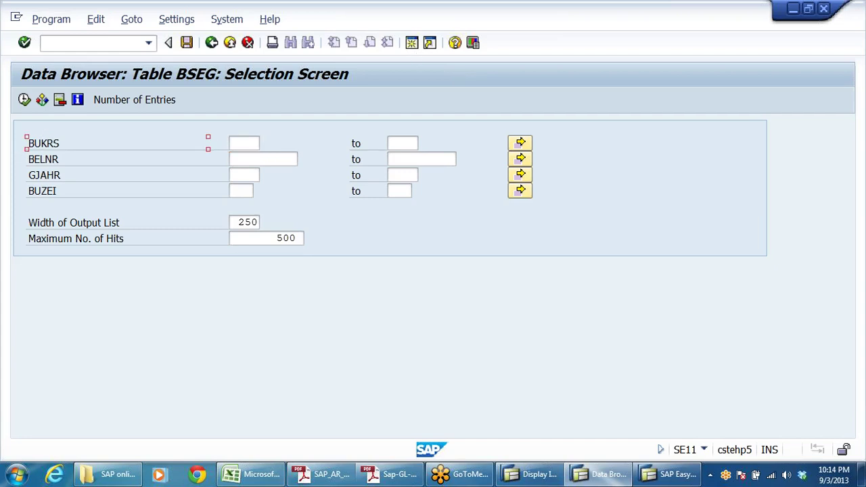
click(243, 143)
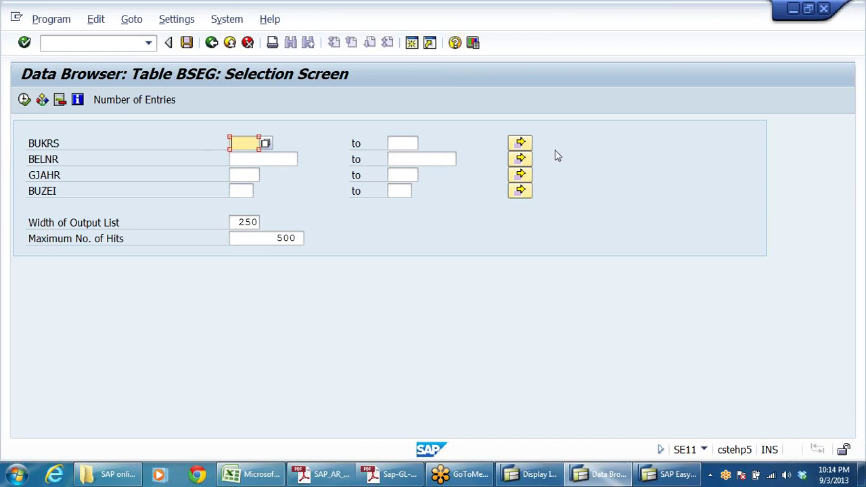
text(DRL)
click(24, 100)
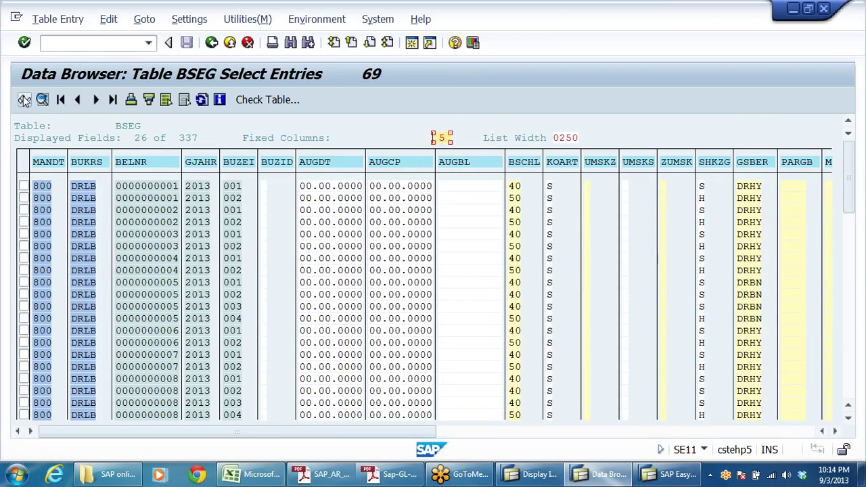
Examine the client, company code, document number and line item columns of the BSEG entry list
click(78, 186)
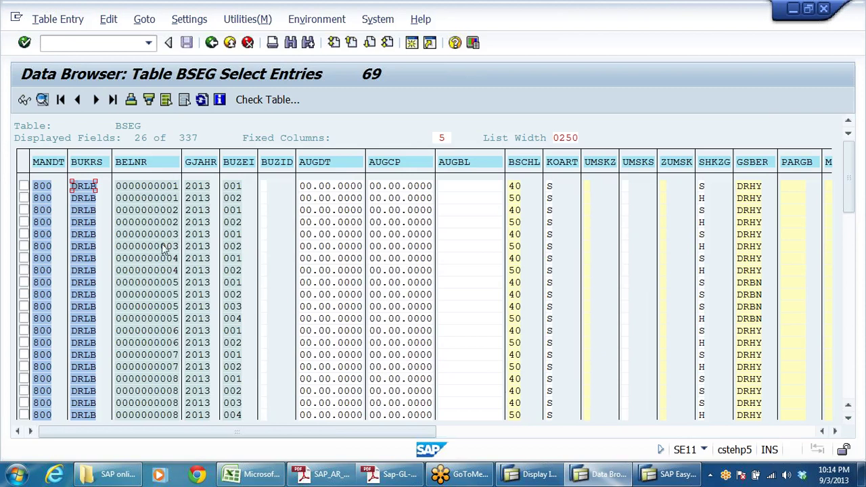
click(176, 197)
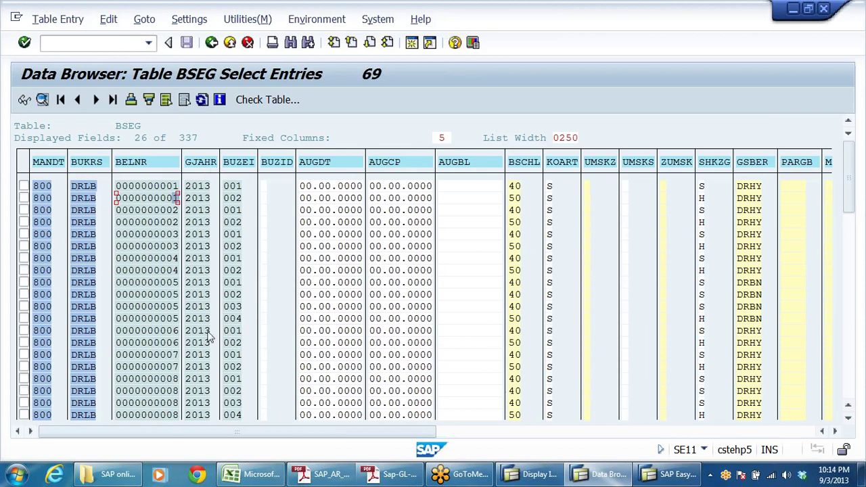
click(240, 165)
click(137, 163)
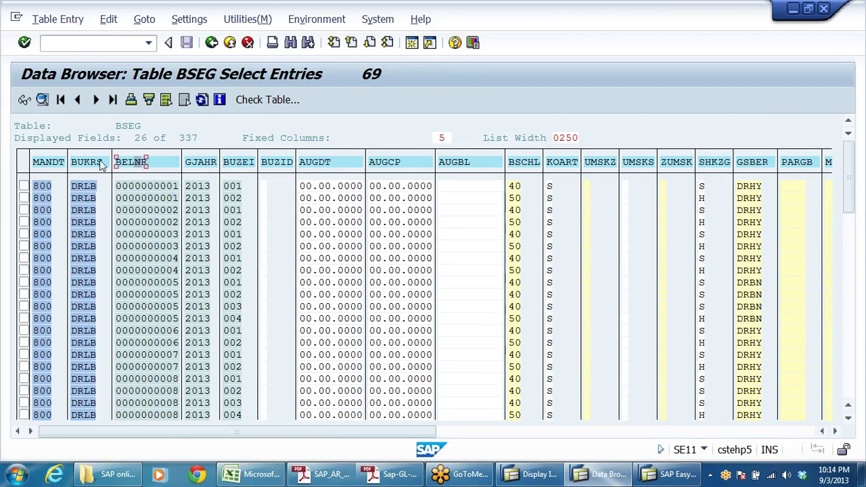
click(57, 166)
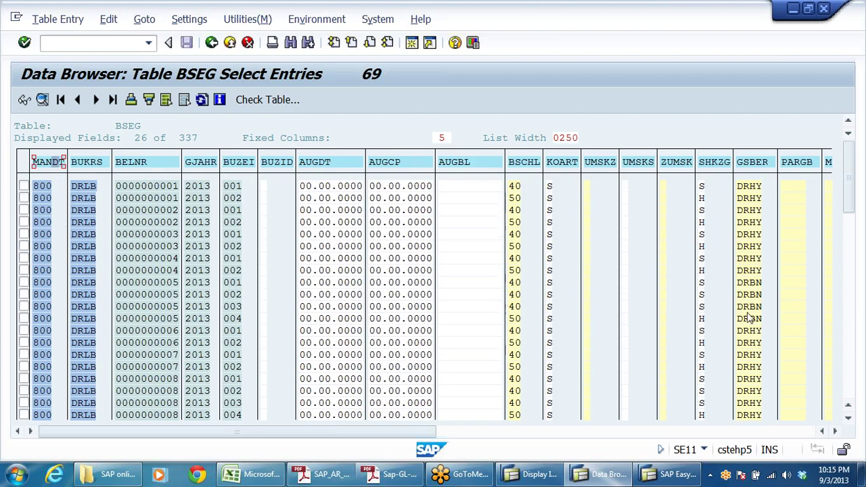
Look through the remaining columns of the BSEG entry list as far as the amount and currency columns
click(835, 433)
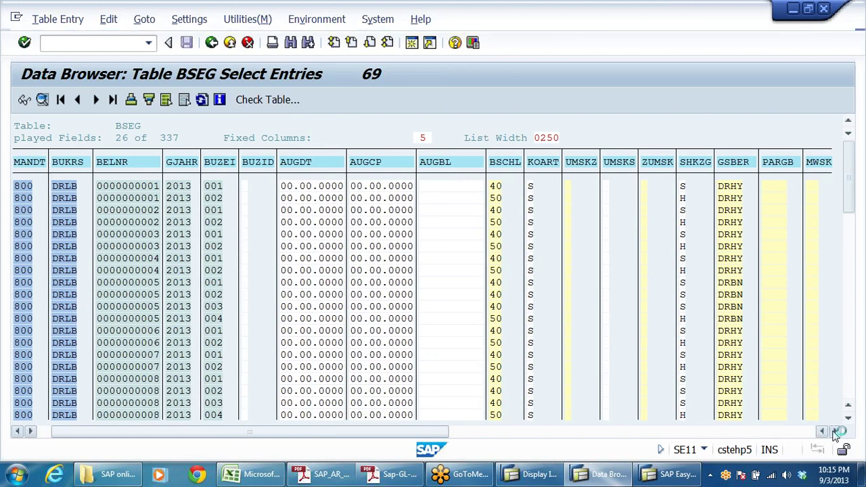
click(837, 433)
click(835, 433)
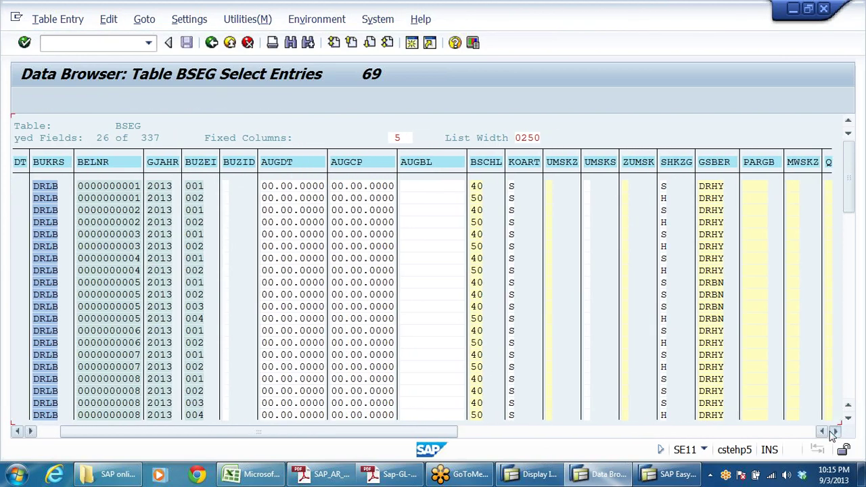
click(836, 434)
click(835, 433)
click(836, 433)
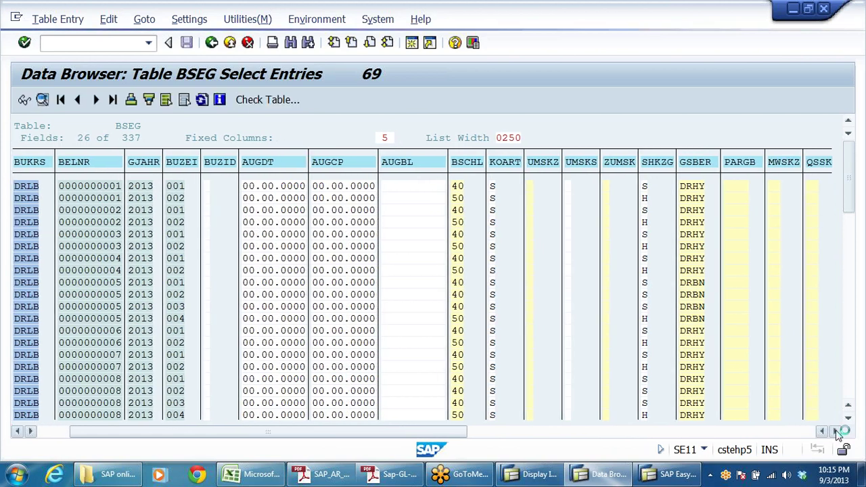
click(837, 433)
click(837, 433)
click(837, 433)
click(838, 433)
click(837, 434)
click(573, 433)
double_click(217, 249)
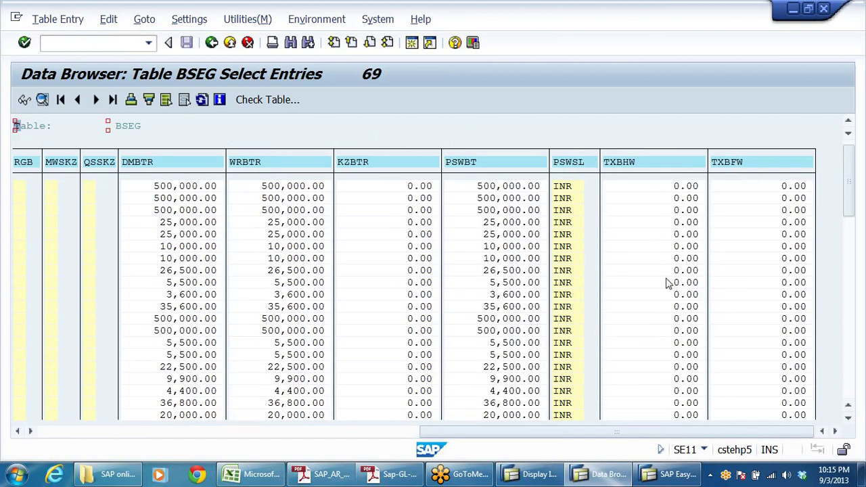
Display the entry for line item 2 of document 1 and examine its complete set of BSEG fields
double_click(185, 190)
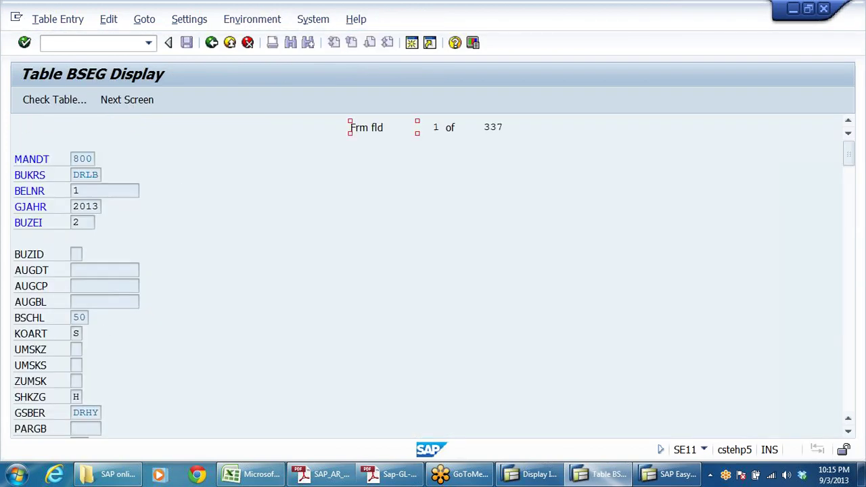
scroll(135, 241, down, 8)
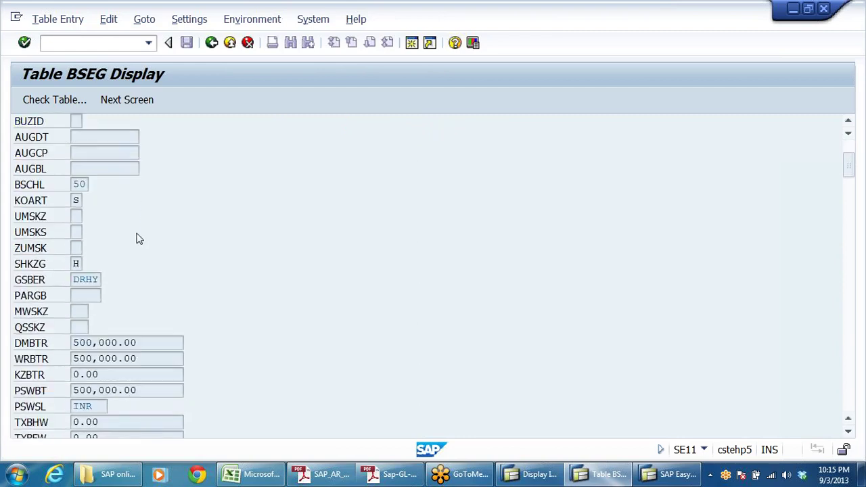
scroll(139, 237, down, 10)
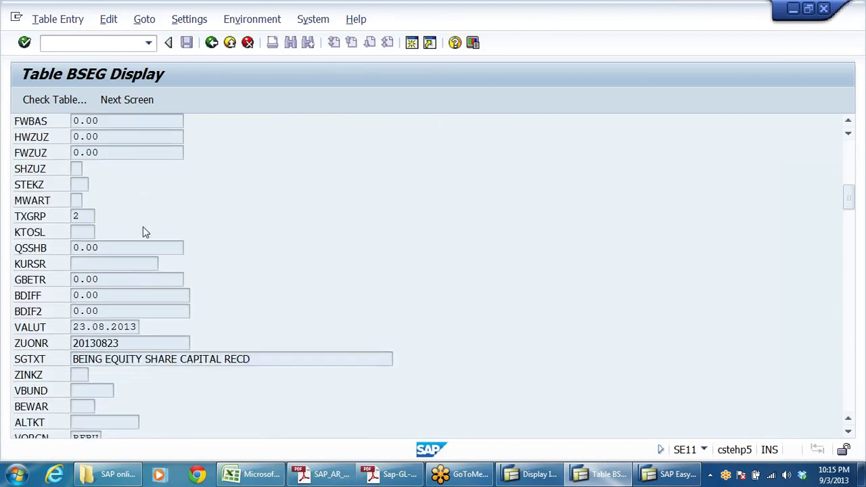
scroll(149, 227, down, 10)
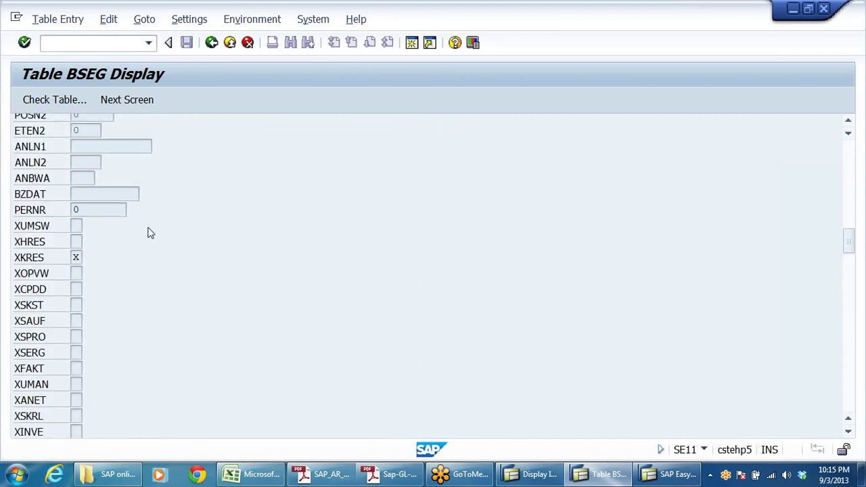
scroll(205, 250, down, 8)
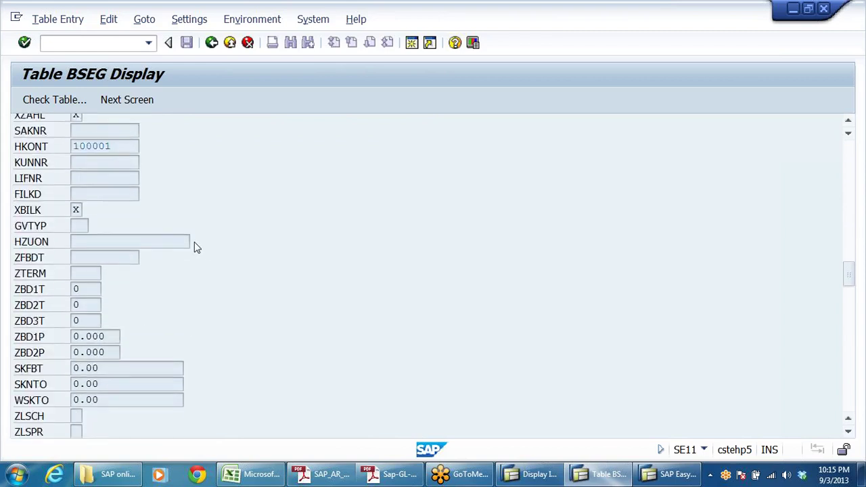
scroll(199, 273, down, 5)
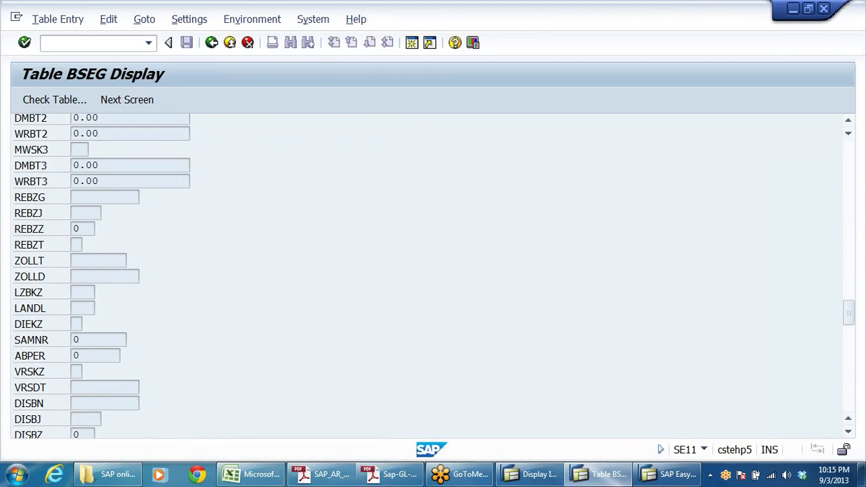
scroll(174, 361, down, 8)
scroll(238, 305, down, 14)
scroll(270, 290, down, 8)
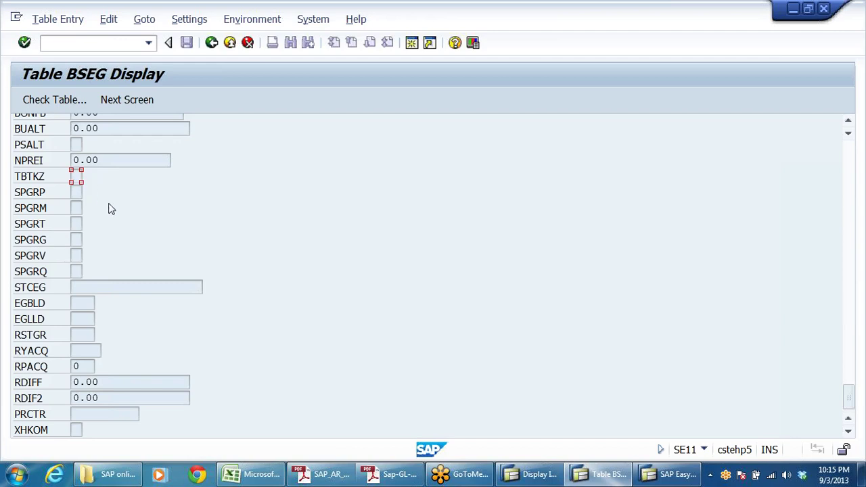
drag(848, 398, 847, 172)
scroll(329, 239, up, 3)
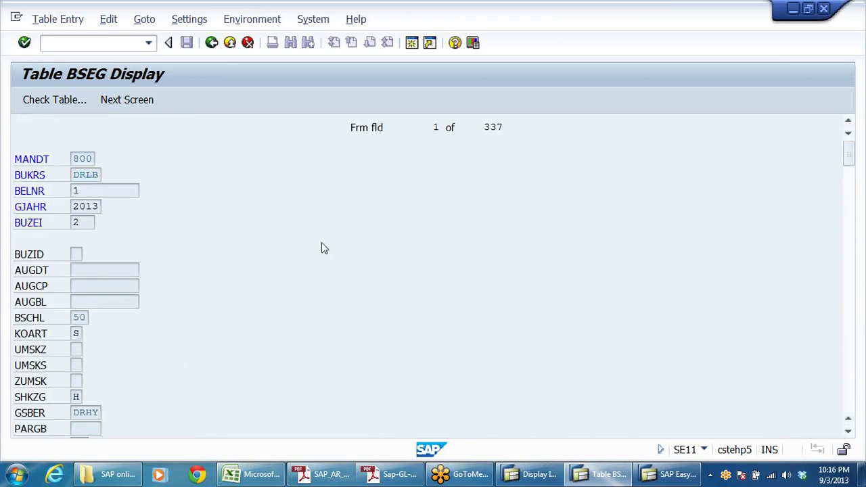
Return to the BSEG selection screen and list the entries for company code DRLB again
click(212, 42)
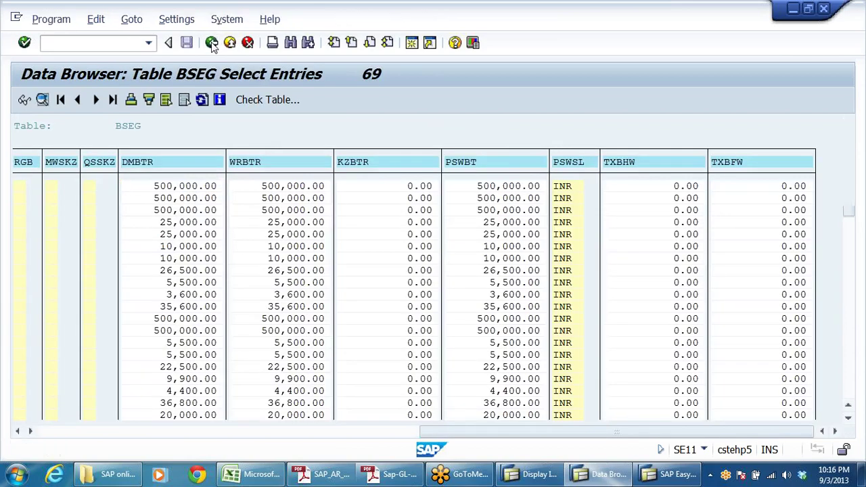
click(212, 43)
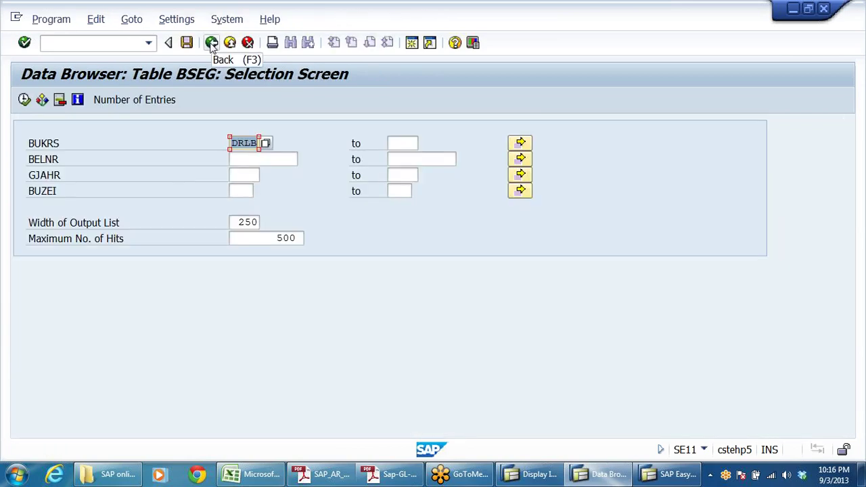
click(24, 100)
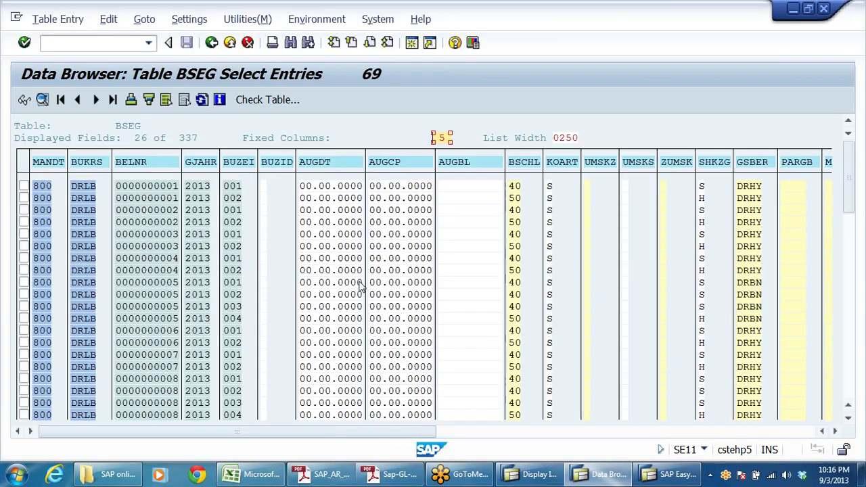
Examine the amount columns of the BSEG list, marking the TXBHW, PSWBT, KZBTR, WRBTR and DMBTR headings
click(738, 431)
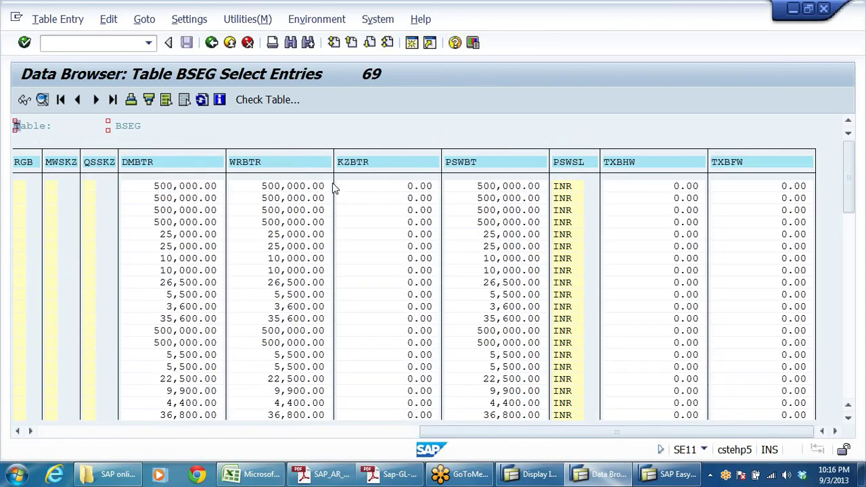
click(628, 165)
click(476, 166)
click(357, 164)
click(271, 165)
click(170, 164)
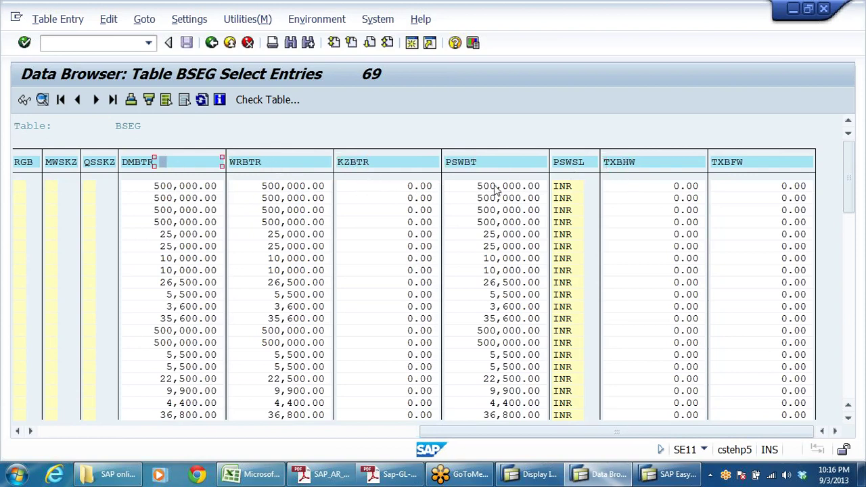
Leave the data browser and the ABAP Dictionary to return to the SAP Easy Access menu
click(229, 42)
click(211, 41)
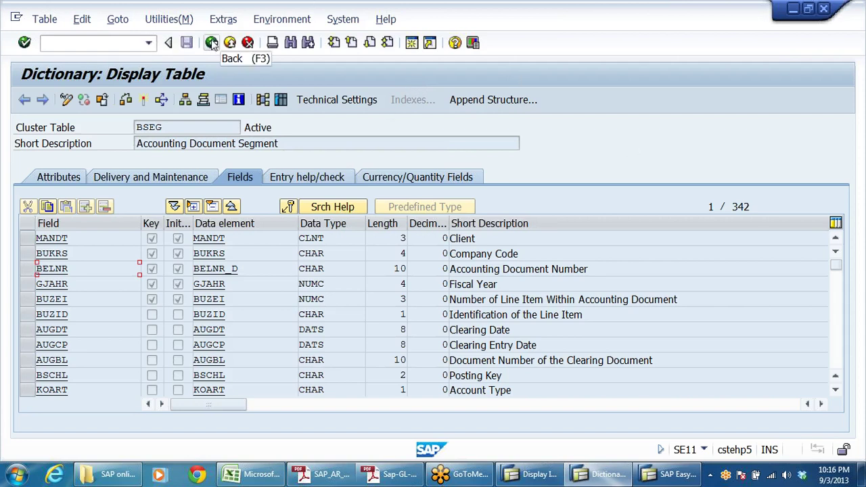
click(211, 42)
click(211, 42)
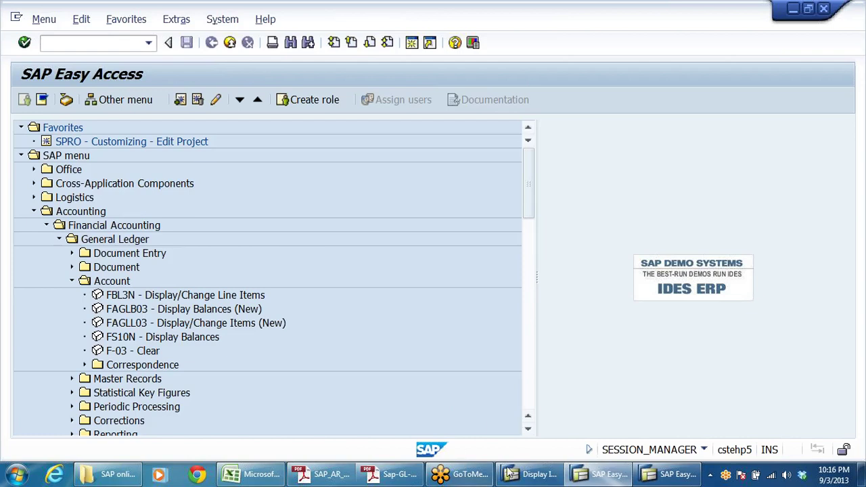
Switch to the DRL_GRP workbook in Excel to view the ORG STRUCTURE sheet, and return to the SAP session
click(252, 474)
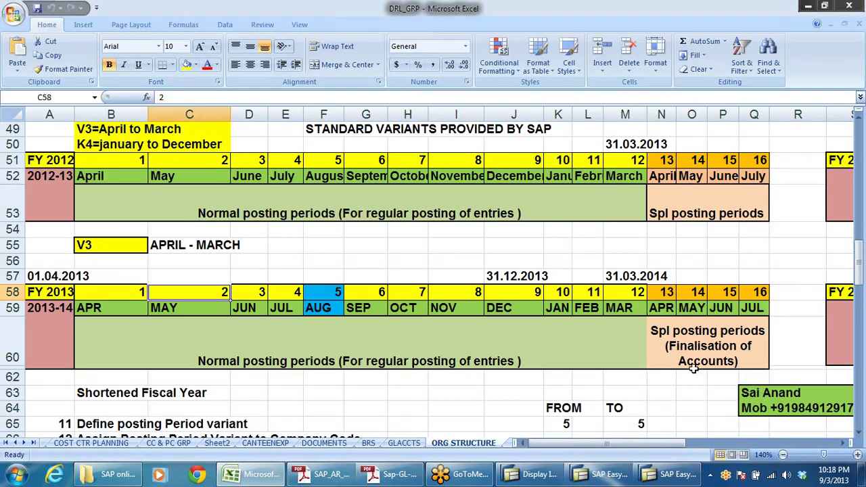
click(544, 476)
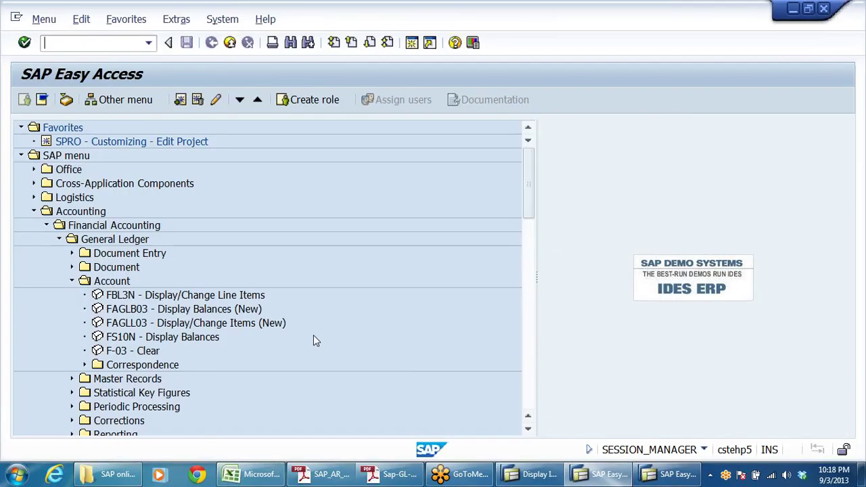
Open the S_ALR_87012282 G/L Line Items, List for Printing report from the General Ledger line item reports
click(72, 281)
scroll(285, 299, down, 8)
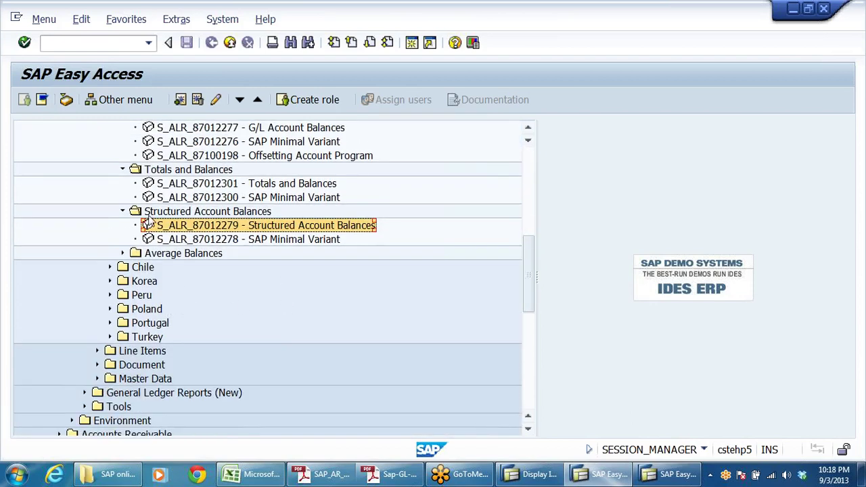
click(123, 211)
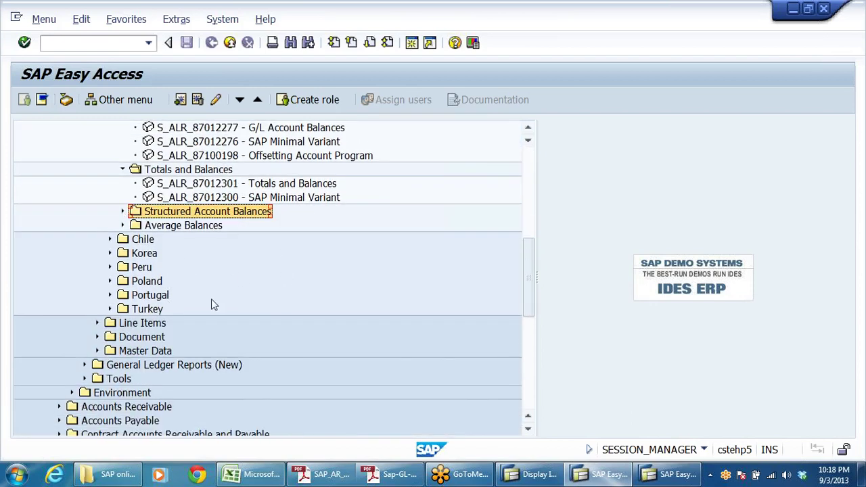
click(97, 323)
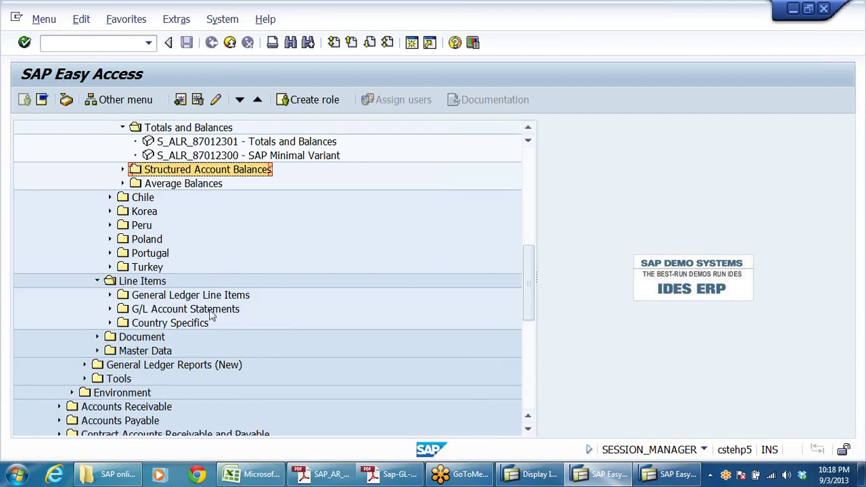
click(139, 296)
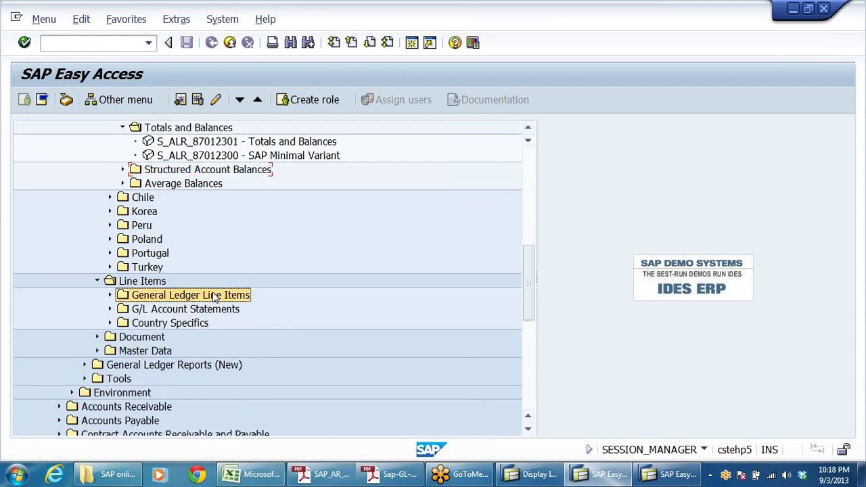
click(110, 296)
click(289, 310)
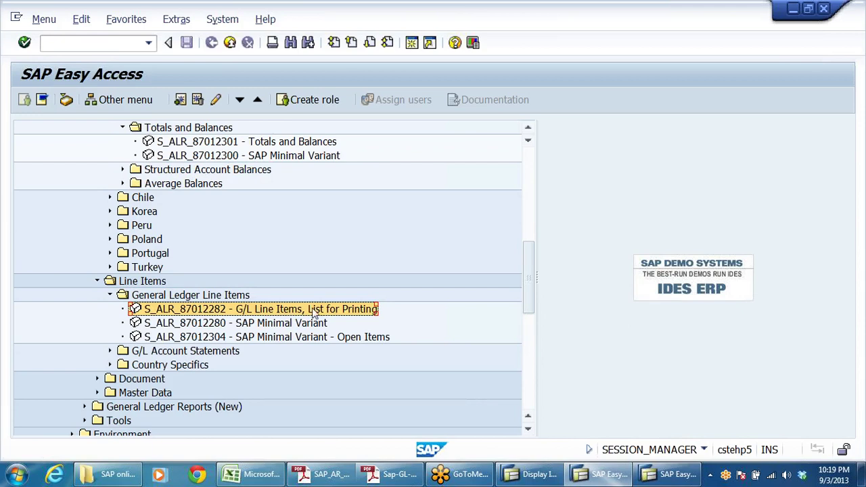
double_click(313, 310)
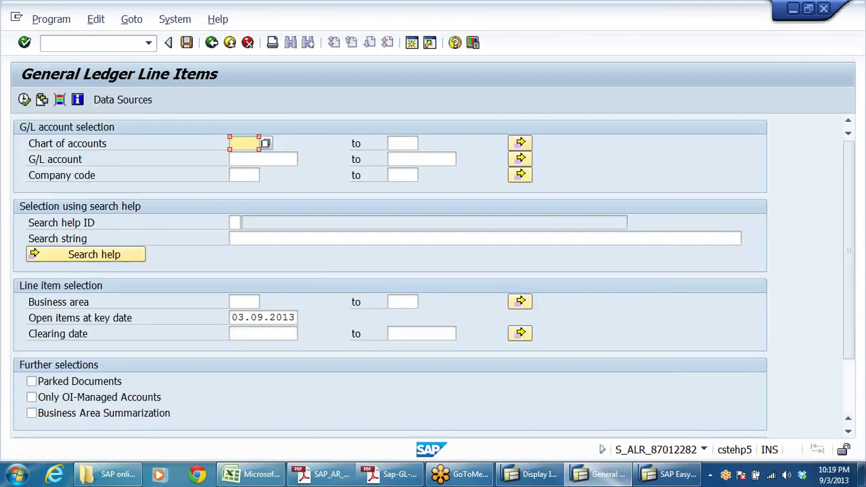
Run the General Ledger line items report for chart of accounts DRCA and company code DRLB
click(239, 143)
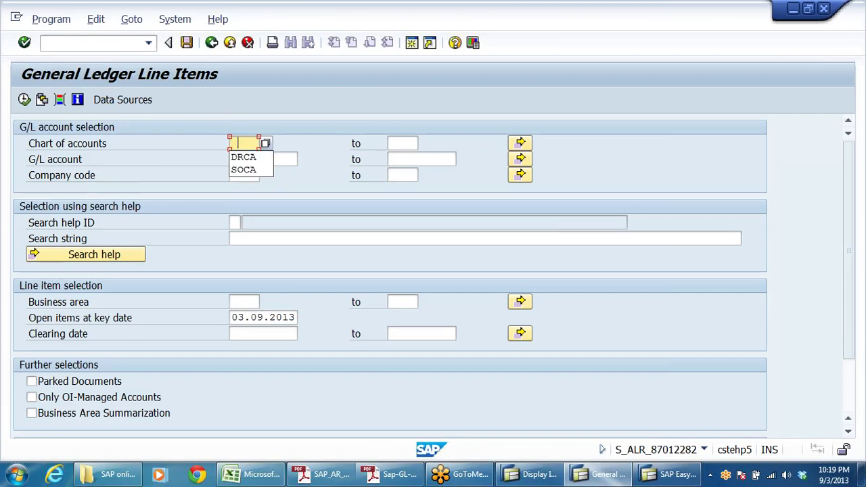
click(245, 157)
click(244, 175)
click(249, 187)
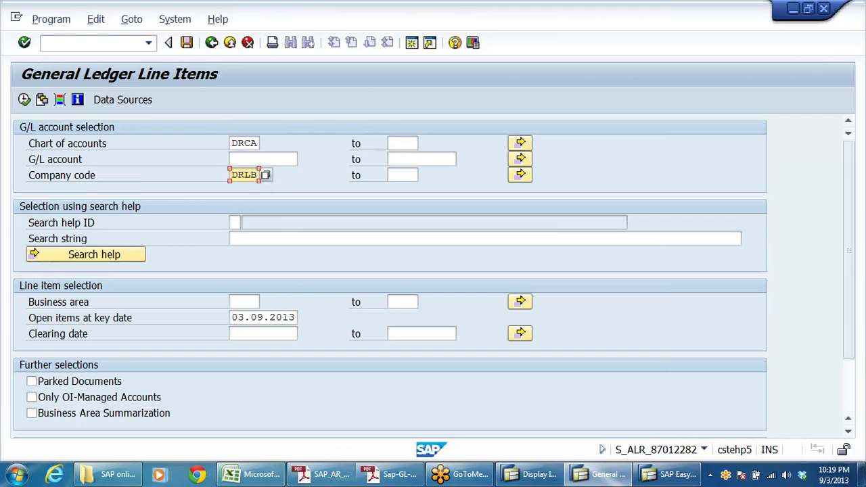
click(263, 317)
click(24, 99)
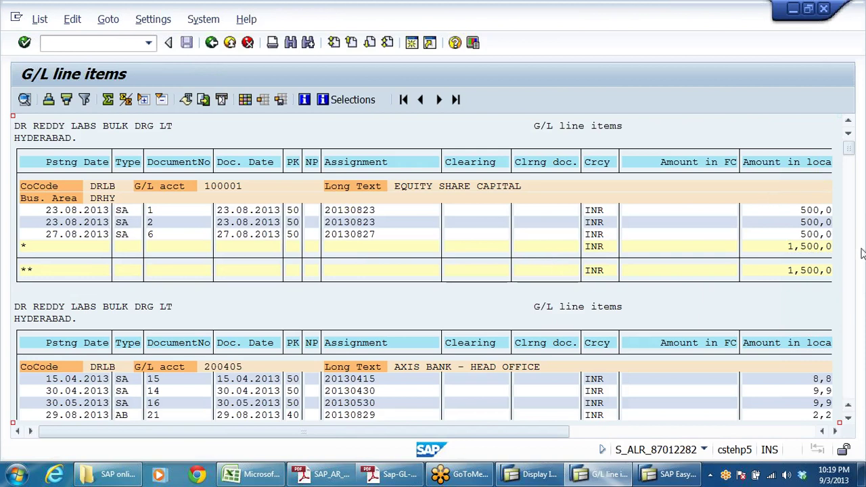
Examine the line items of the equity share capital account and the first Axis Bank head office block
scroll(380, 254, down, 2)
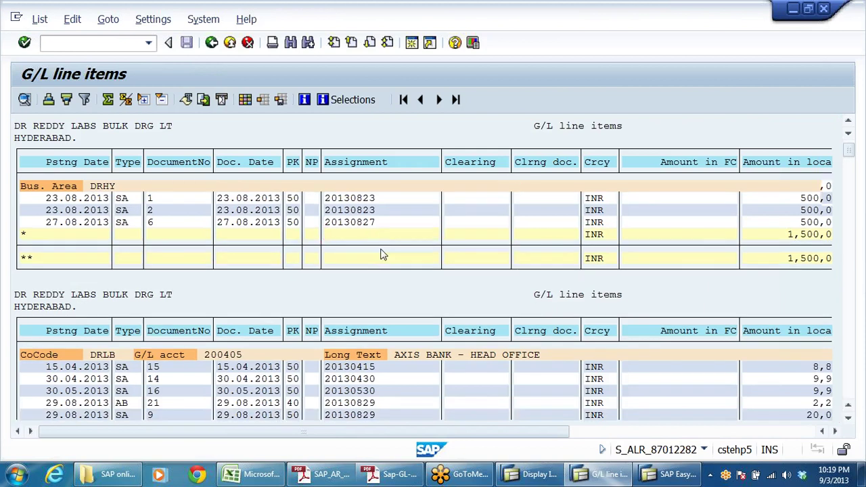
scroll(433, 255, down, 3)
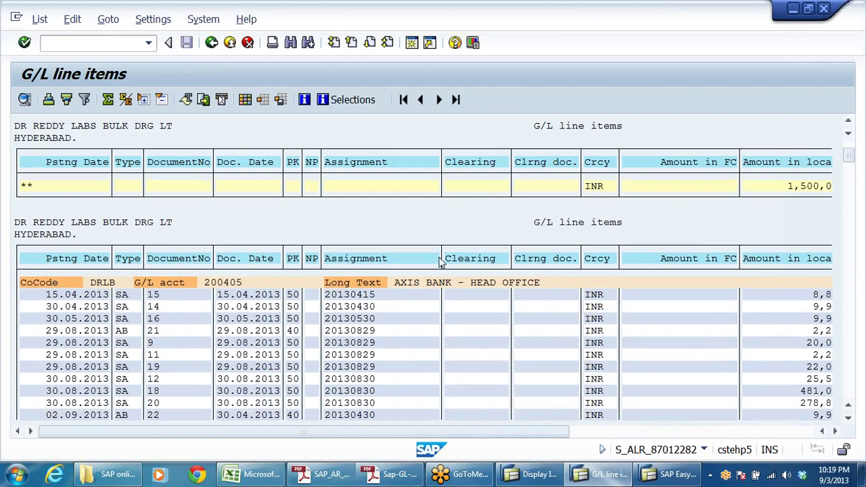
scroll(440, 264, down, 4)
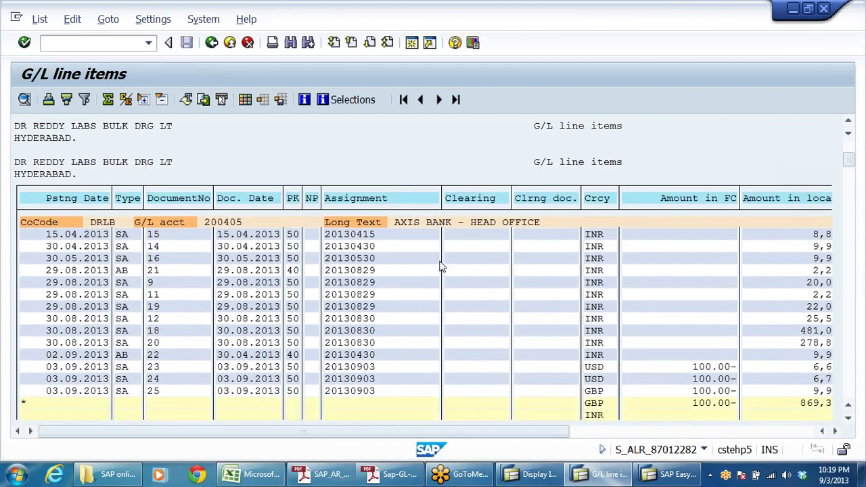
scroll(439, 268, down, 2)
scroll(439, 268, up, 2)
scroll(440, 266, up, 4)
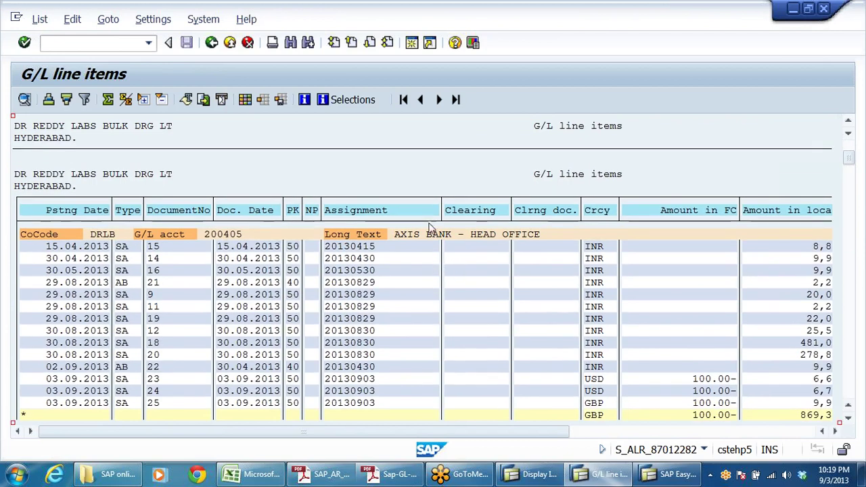
click(425, 236)
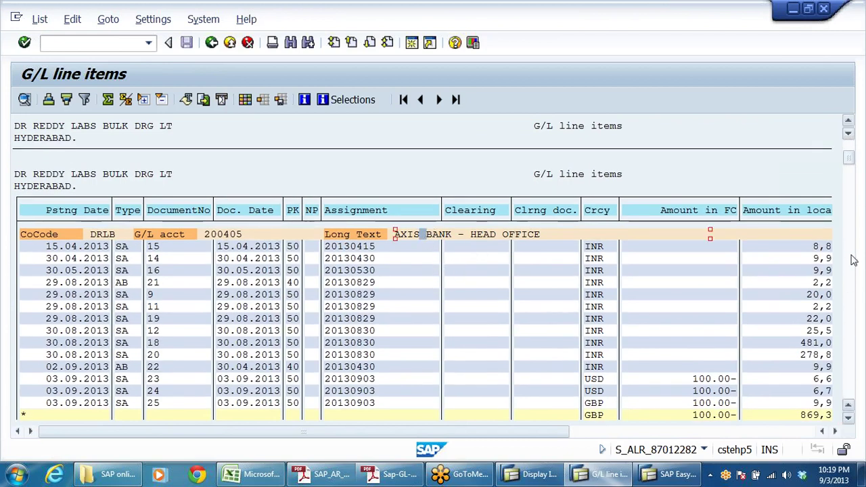
key(super+Down)
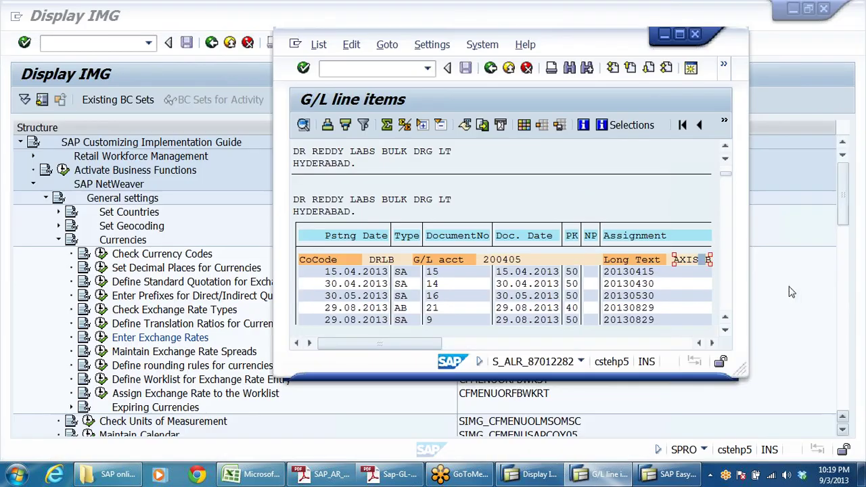
click(680, 34)
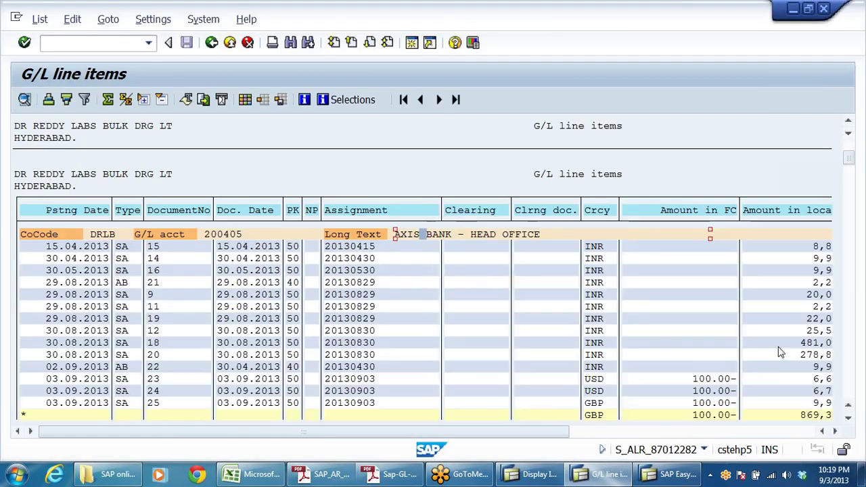
Review the Axis Bank line items and totals by business area, continuing to the staff salaries account
click(849, 420)
click(848, 419)
click(849, 419)
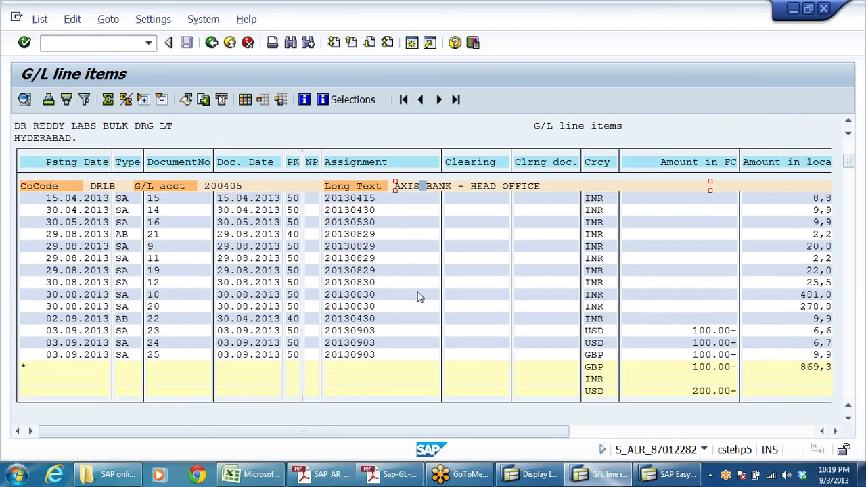
click(849, 420)
click(849, 419)
click(849, 420)
click(849, 420)
click(849, 420)
click(849, 419)
click(848, 420)
click(849, 420)
click(849, 420)
click(849, 419)
click(849, 419)
click(849, 420)
click(849, 419)
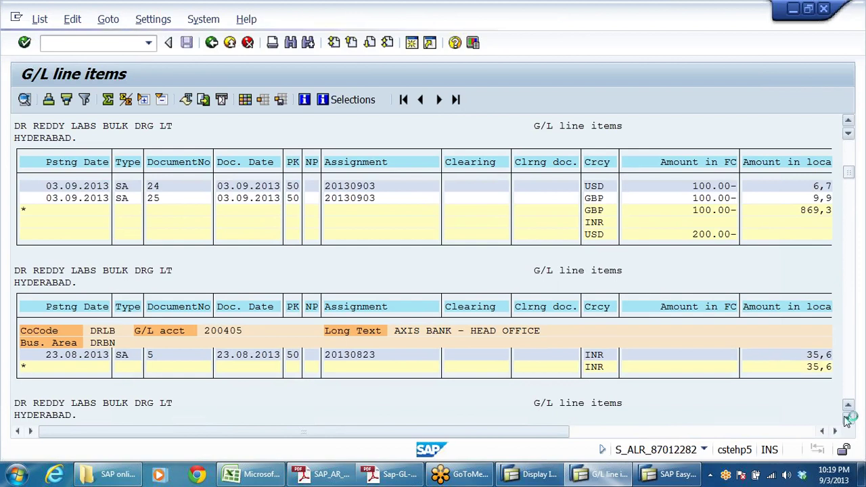
click(849, 419)
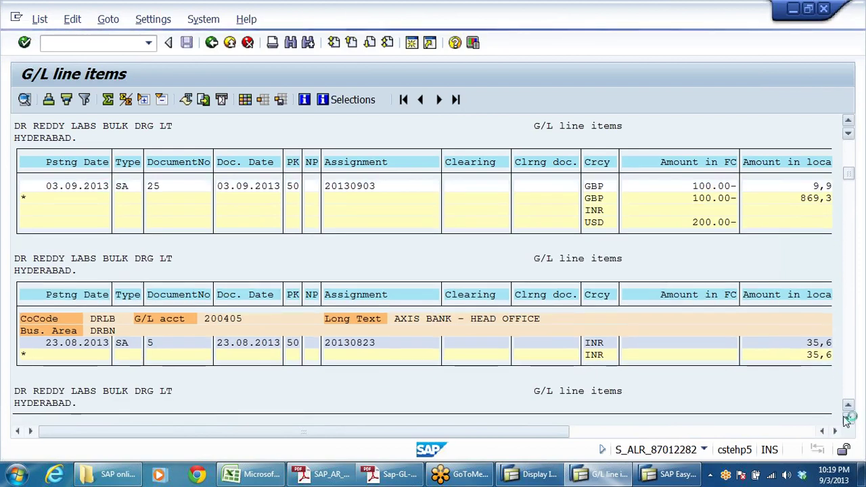
click(849, 420)
click(849, 420)
click(849, 420)
click(849, 420)
click(849, 420)
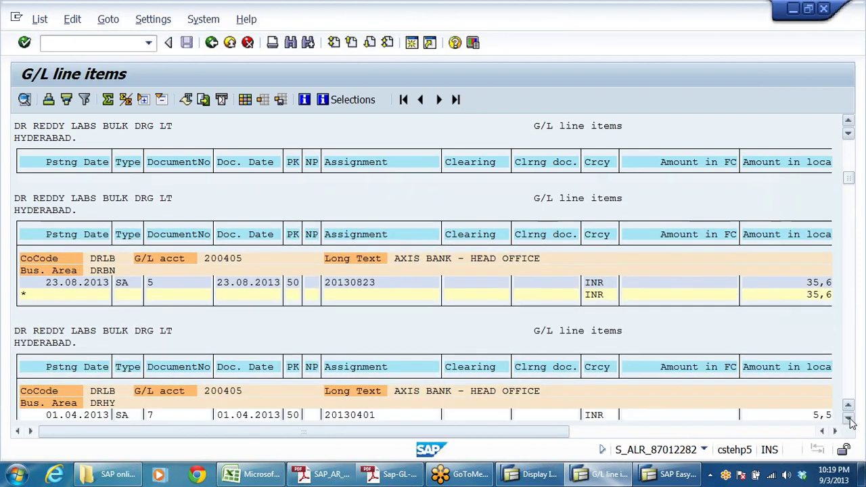
click(849, 420)
click(849, 420)
click(849, 420)
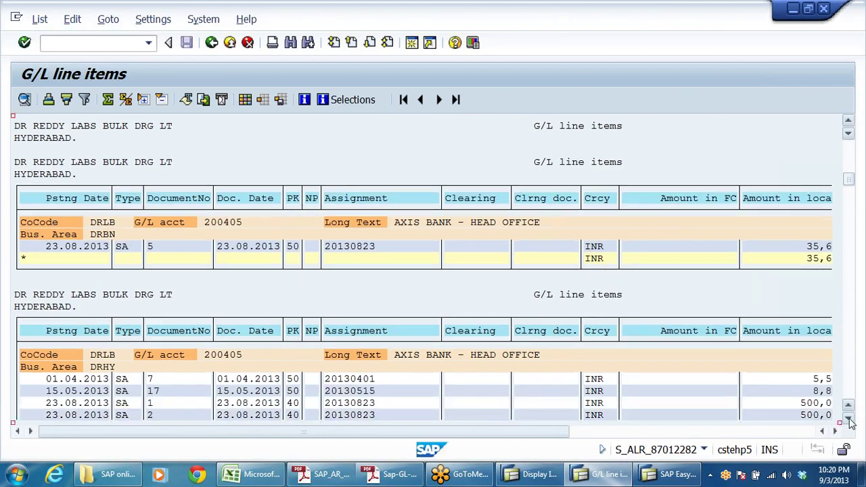
click(851, 421)
click(850, 420)
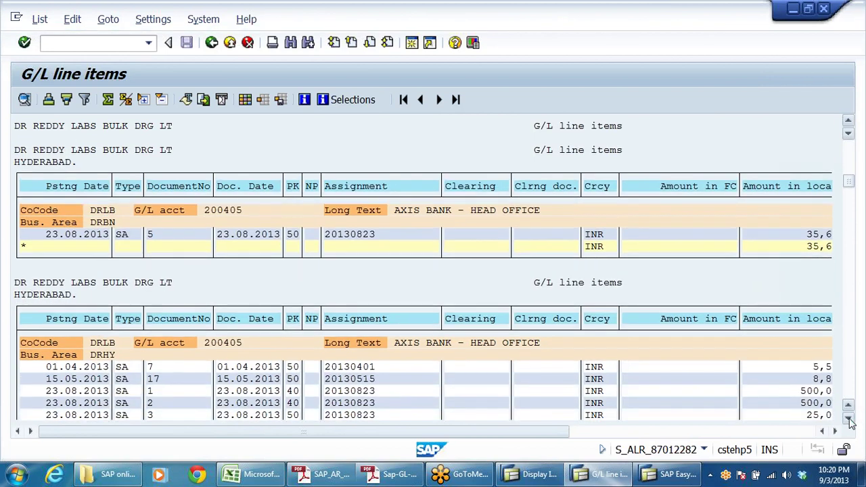
click(849, 420)
click(850, 421)
click(849, 420)
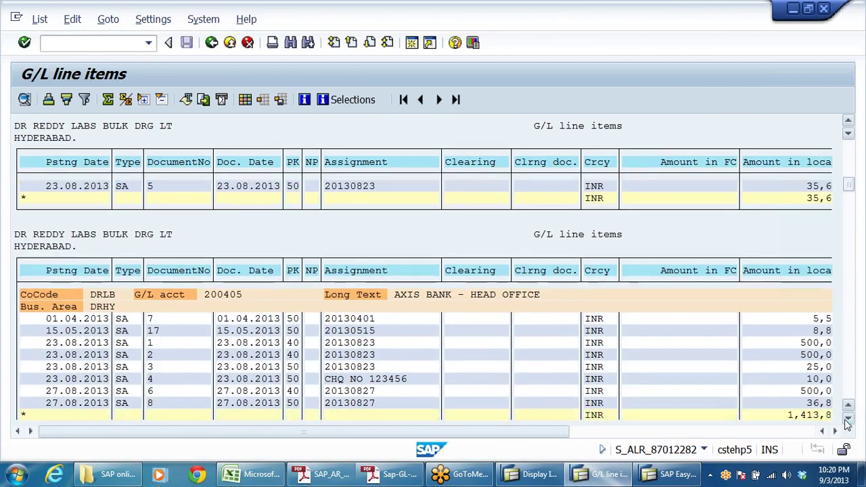
click(849, 420)
click(849, 421)
click(850, 420)
click(849, 420)
click(849, 421)
click(849, 420)
click(849, 421)
click(850, 420)
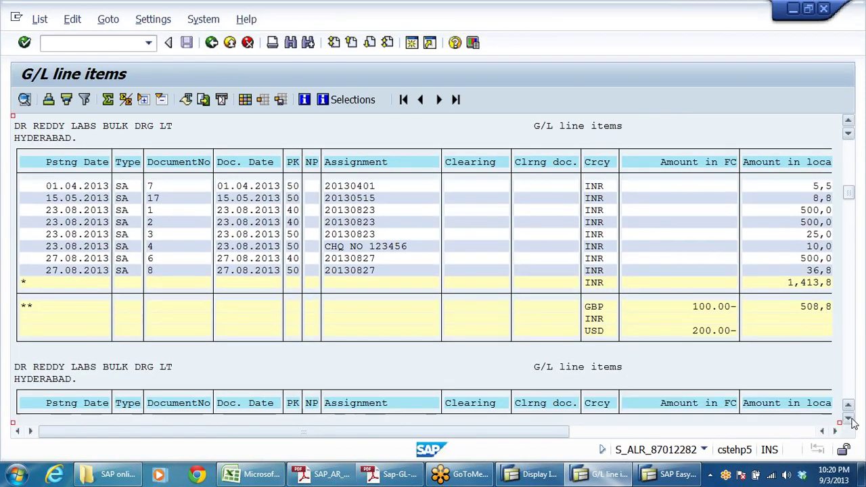
click(849, 421)
click(849, 420)
click(849, 421)
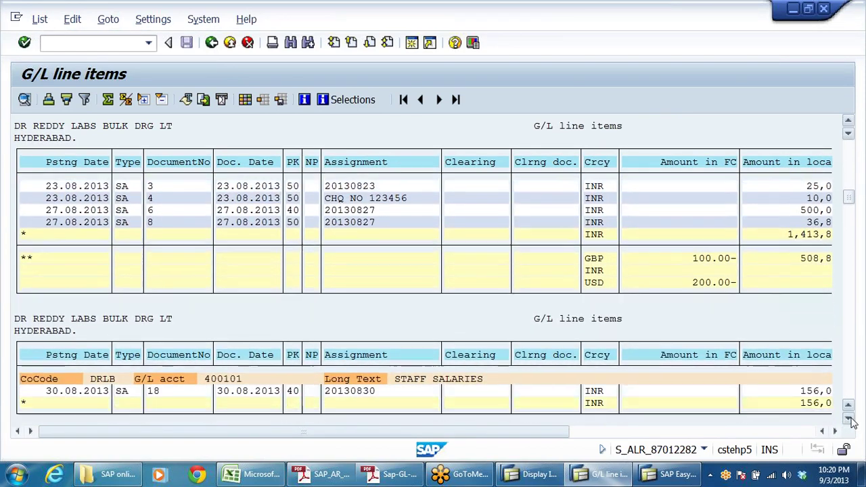
click(849, 421)
click(850, 420)
click(850, 421)
click(849, 421)
click(850, 420)
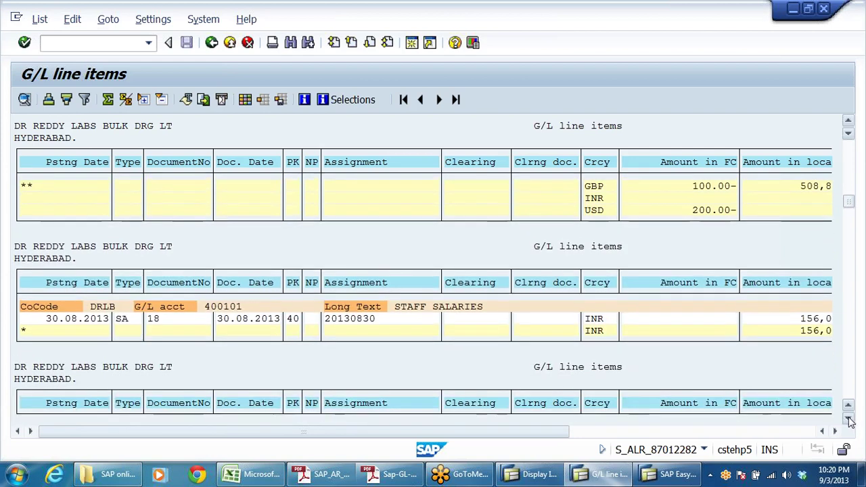
click(849, 421)
Check the office rent account's line items and return to the Axis Bank head office section
drag(851, 205, 850, 271)
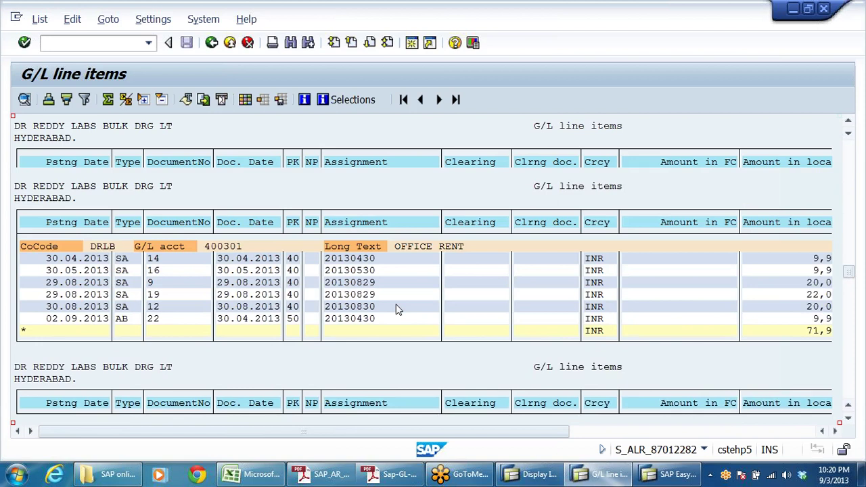
scroll(398, 309, up, 1)
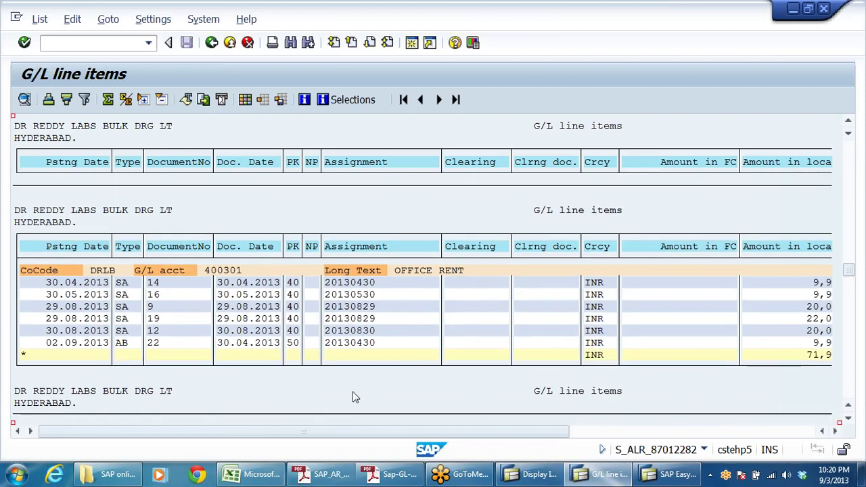
drag(850, 271, 852, 195)
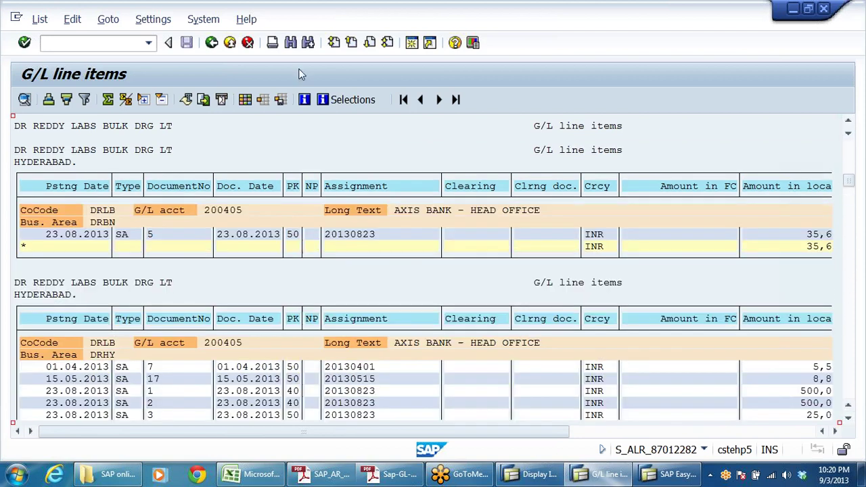
Export the G/L line items list to a local file, choosing HTML Format
click(42, 20)
mouse_move(59, 73)
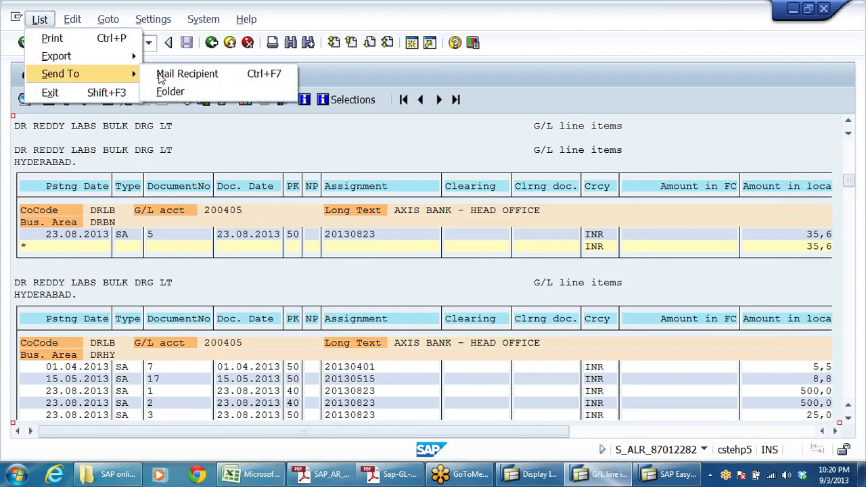
mouse_move(87, 58)
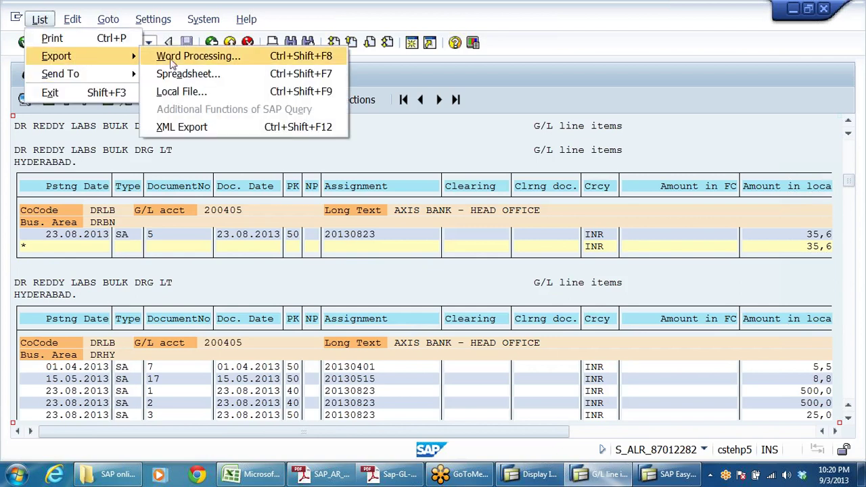
click(202, 99)
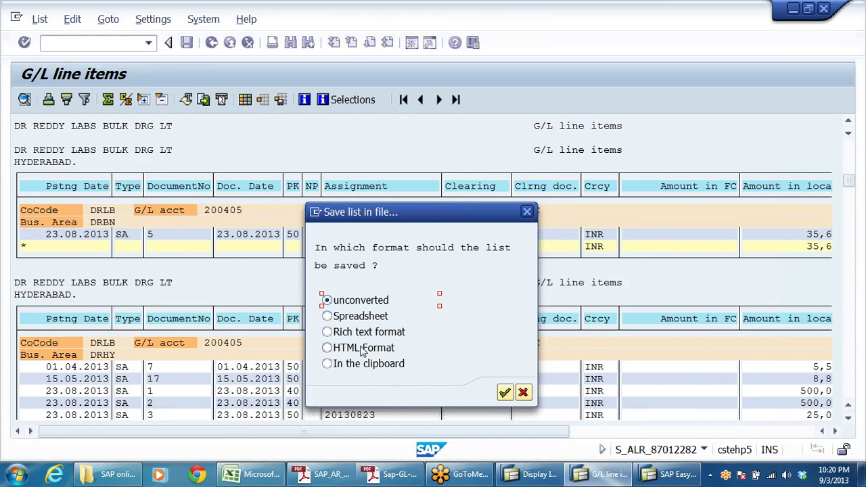
click(325, 348)
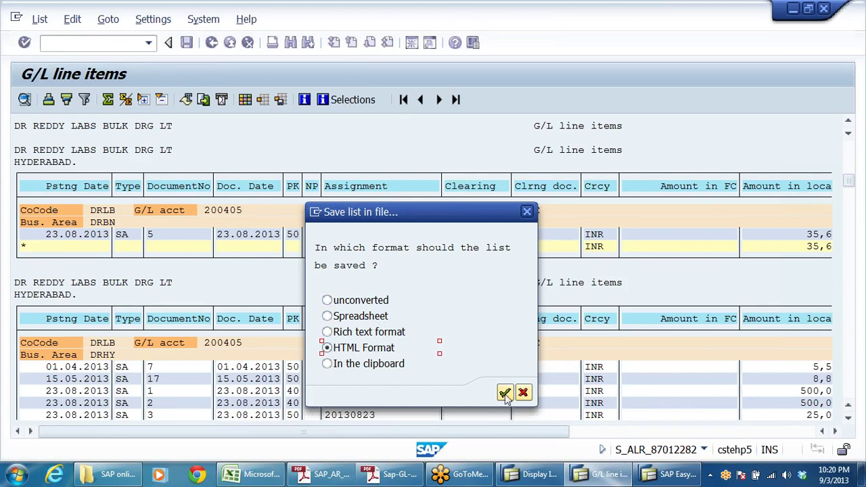
click(505, 393)
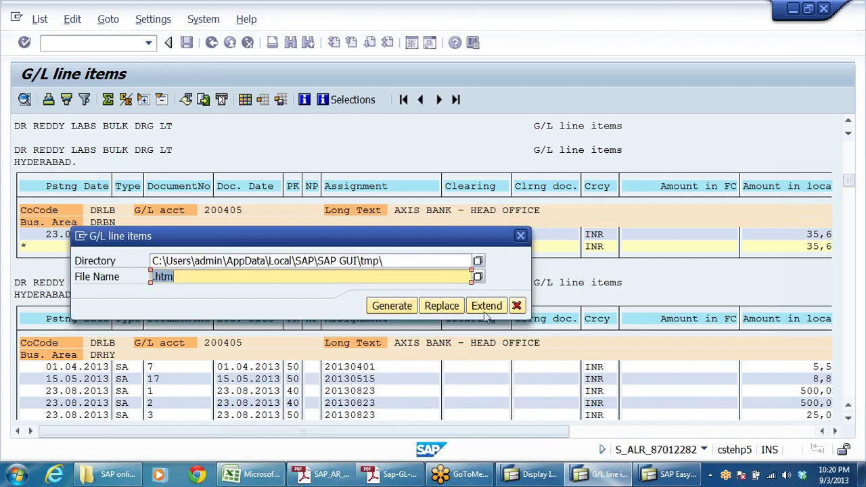
Save the export on the Desktop as GL.HTM, generating the file and allowing SAP GUI to write to the directory
click(478, 276)
click(27, 98)
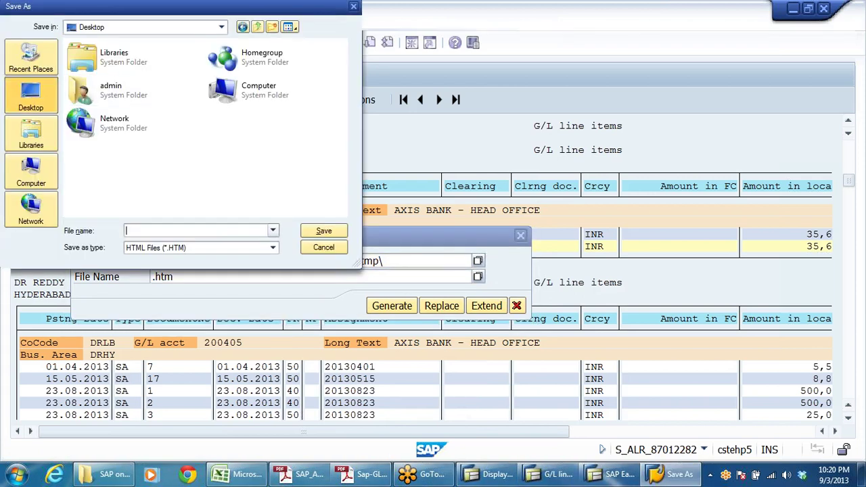
text(GL)
click(322, 231)
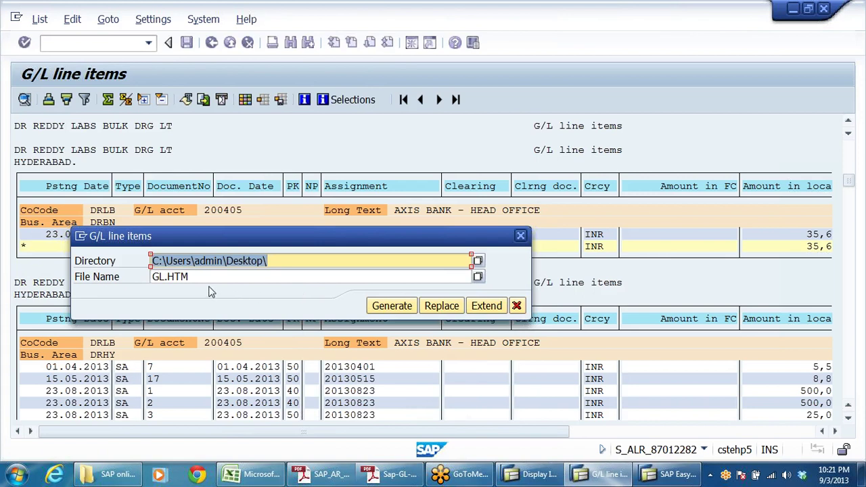
click(401, 306)
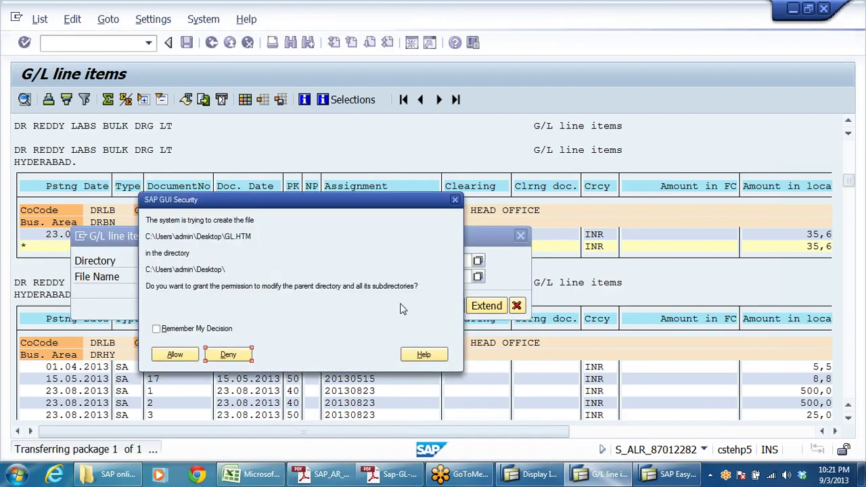
click(175, 356)
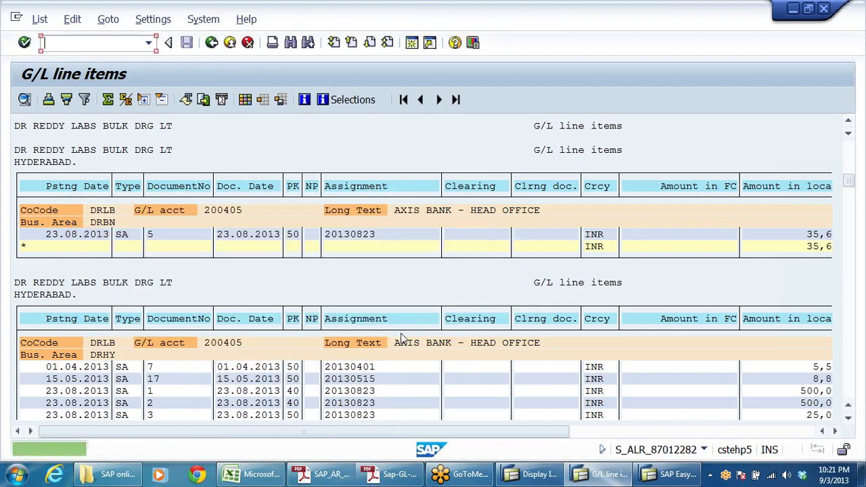
Switch to the Windows desktop and open the exported GL file in Chrome
click(862, 474)
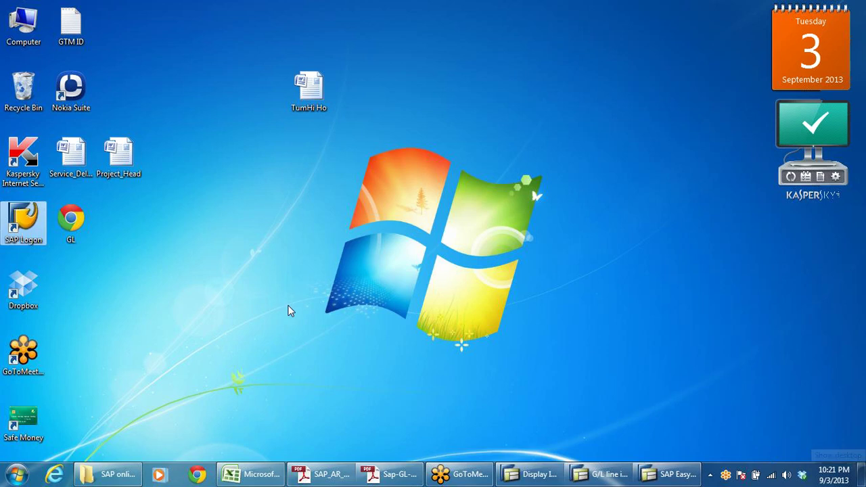
double_click(71, 218)
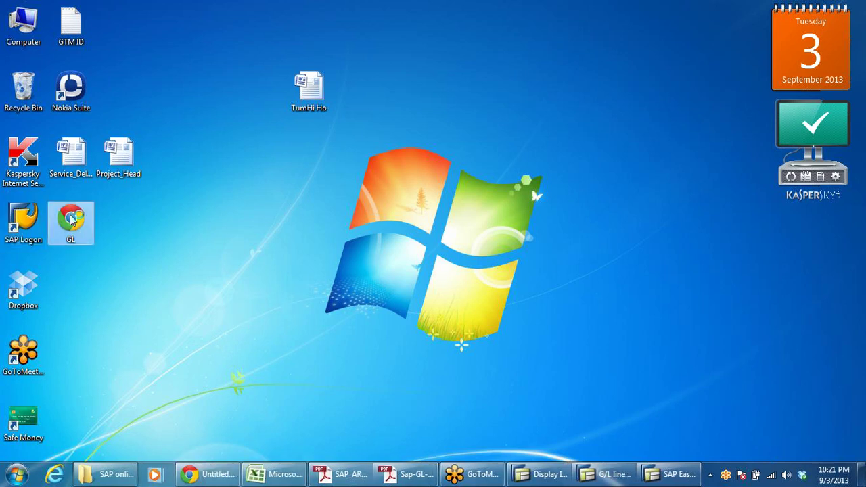
click(218, 476)
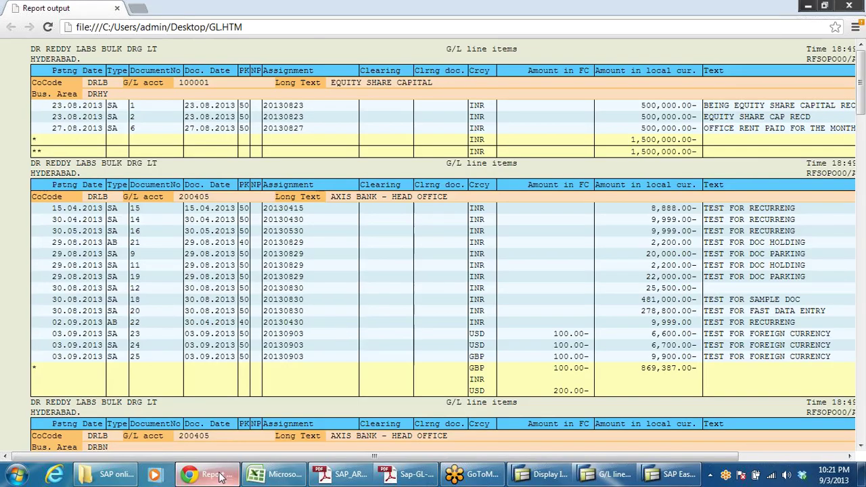
Review the exported G/L line items report across its full width, from equity share capital through the salaries, wages and bonus accounts
scroll(354, 272, down, 15)
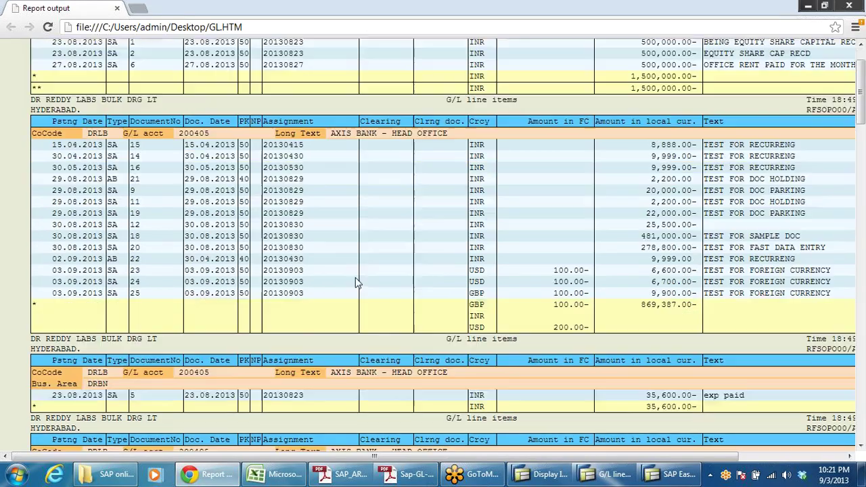
scroll(356, 279, up, 10)
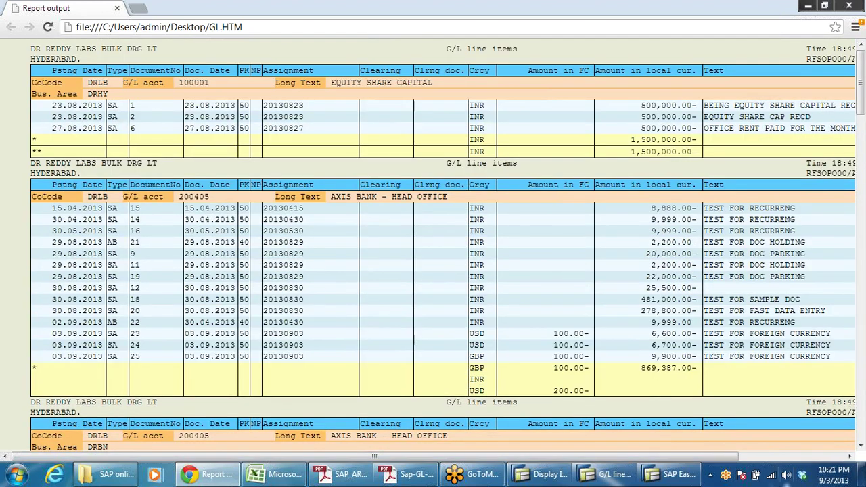
drag(718, 461, 516, 455)
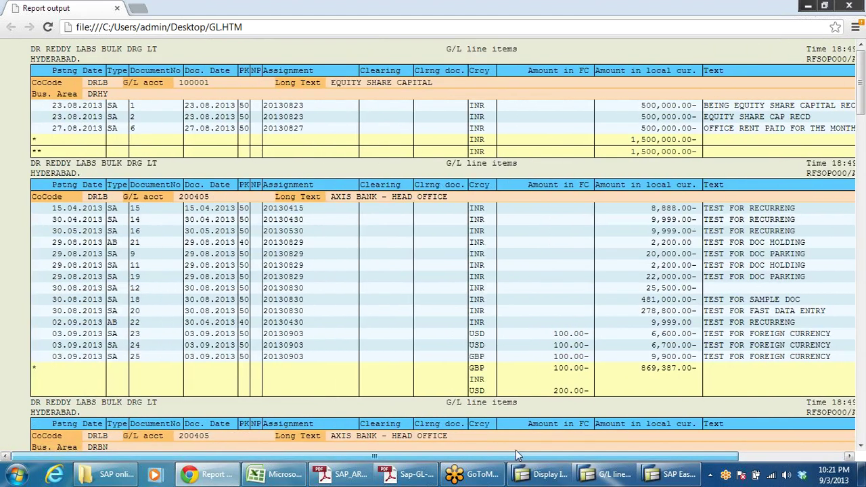
drag(681, 460, 786, 459)
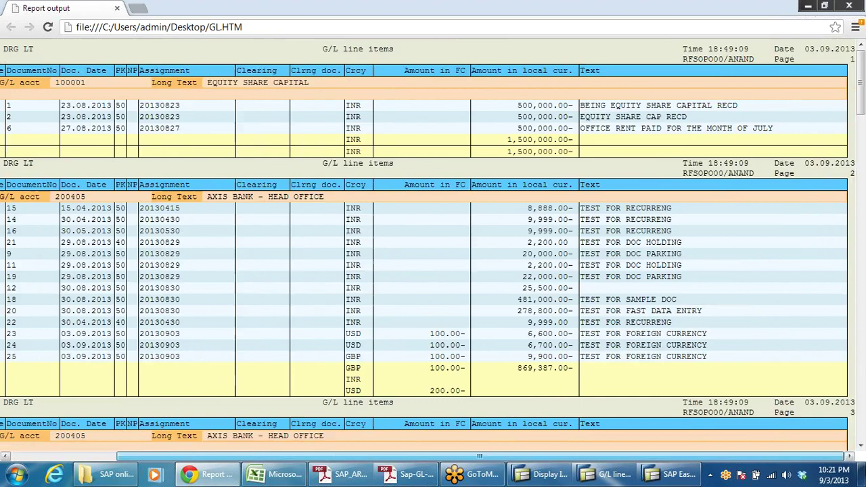
scroll(435, 228, down, 7)
scroll(443, 240, down, 20)
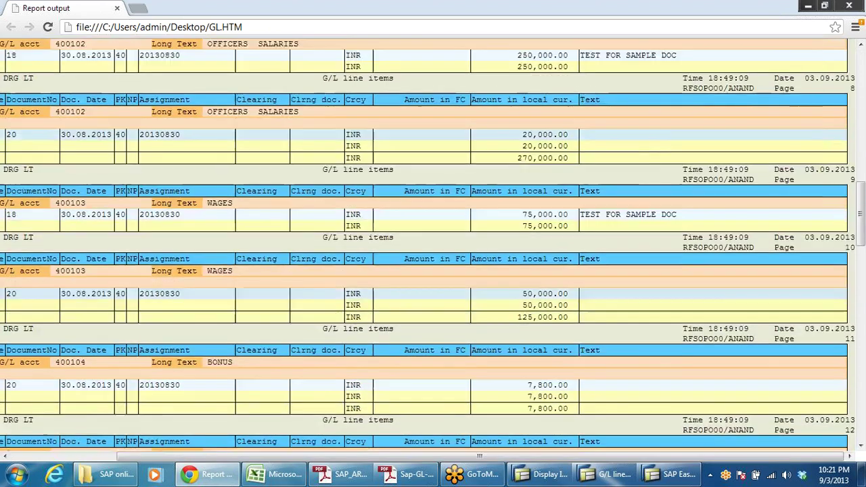
scroll(443, 240, up, 20)
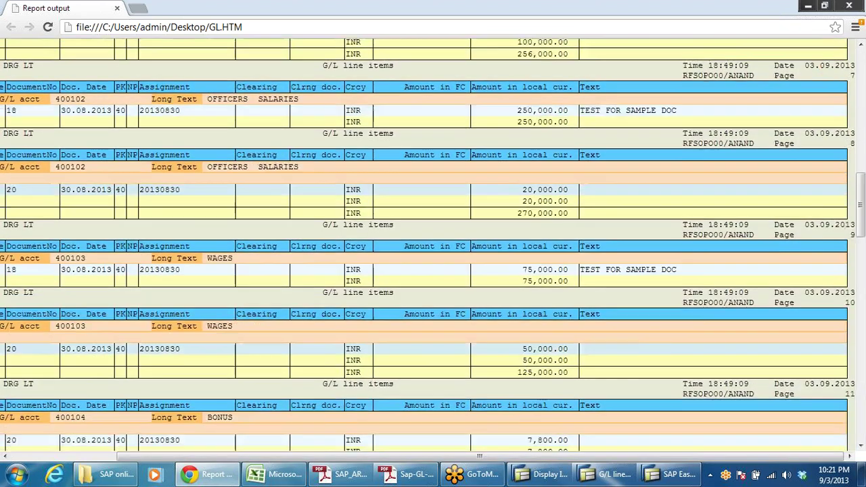